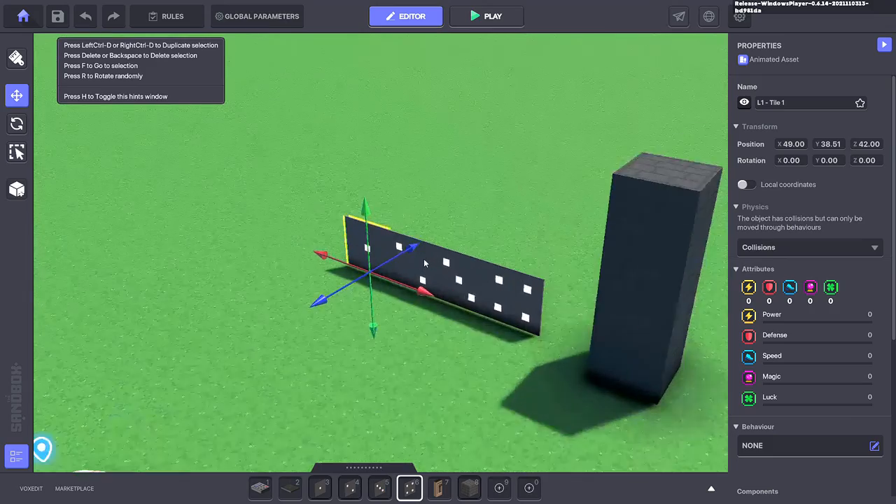
Step: Select all four dotted tiles together and assign them the Door behaviour
{"action": "left_click", "coordinate": [419, 256], "text": "shift"}
{"action": "left_click", "coordinate": [478, 273], "text": "shift"}
{"action": "left_click", "coordinate": [584, 305], "text": "shift"}
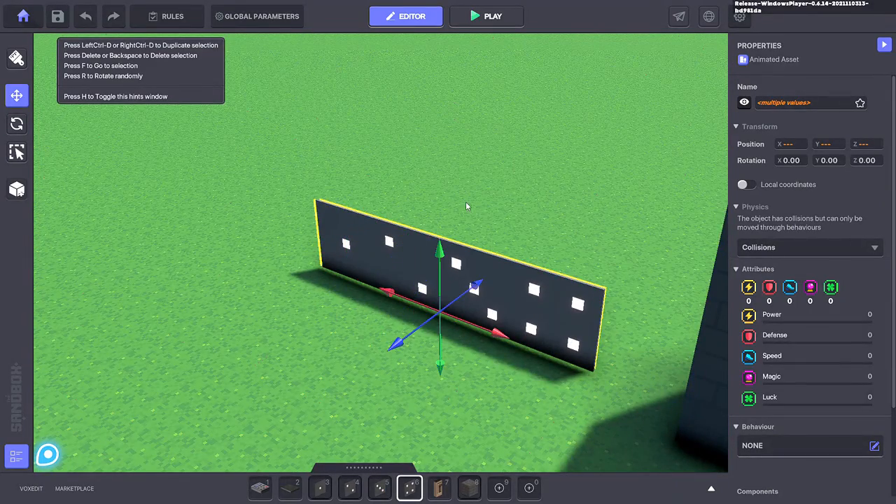
{"action": "scroll", "coordinate": [607, 262], "scroll_direction": "down", "scroll_amount": 2}
{"action": "scroll", "coordinate": [806, 367], "scroll_direction": "down", "scroll_amount": 3}
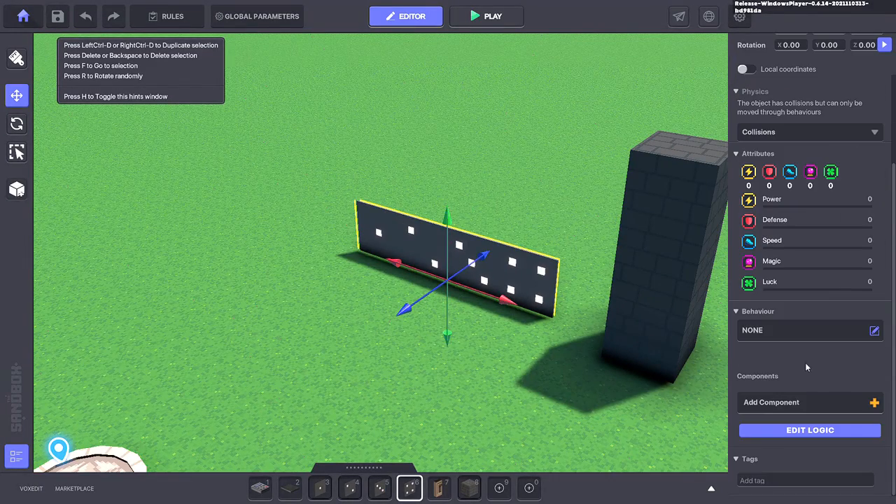
{"action": "left_click", "coordinate": [776, 330]}
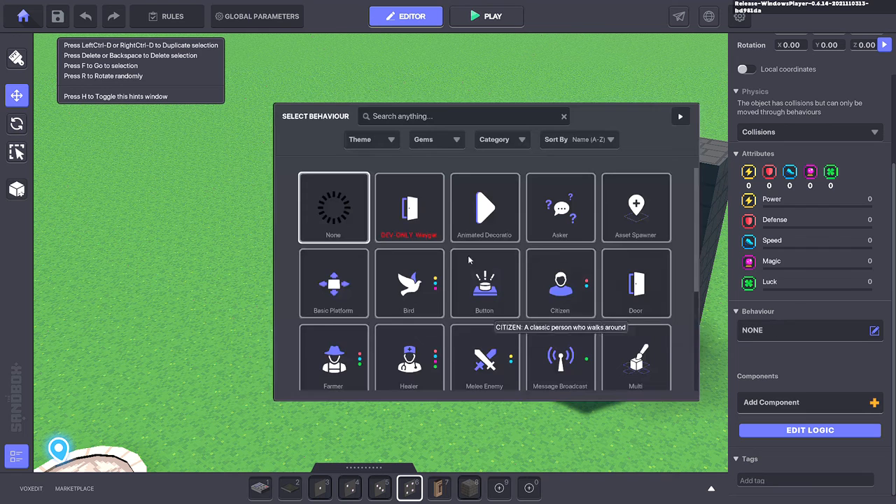
{"action": "left_click", "coordinate": [642, 297]}
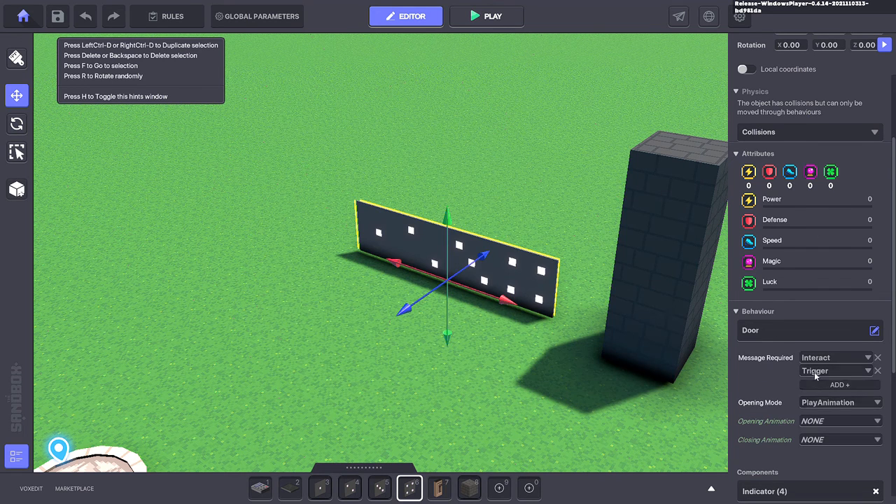
Step: Remove the Trigger message and the Indicator component from the four selected tiles
{"action": "left_click", "coordinate": [877, 371]}
{"action": "scroll", "coordinate": [847, 392], "scroll_direction": "down", "scroll_amount": 2}
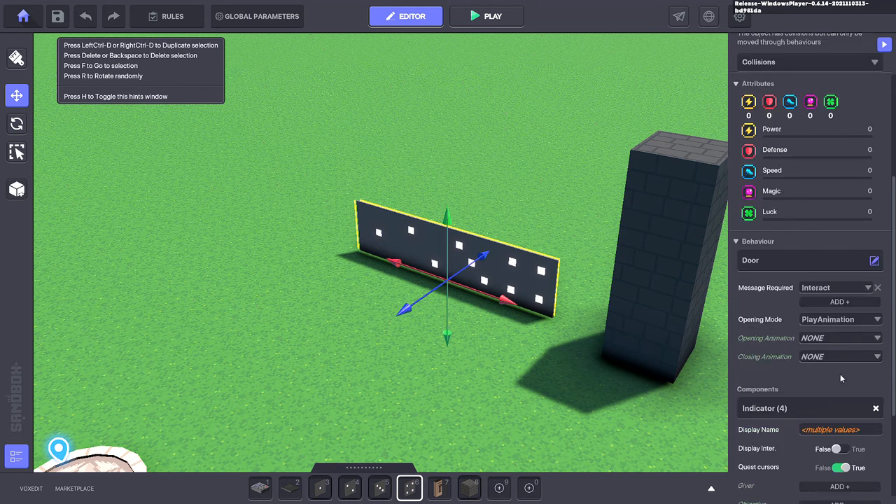
{"action": "scroll", "coordinate": [848, 399], "scroll_direction": "up", "scroll_amount": 2}
{"action": "scroll", "coordinate": [848, 399], "scroll_direction": "down", "scroll_amount": 2}
{"action": "left_click", "coordinate": [876, 409]}
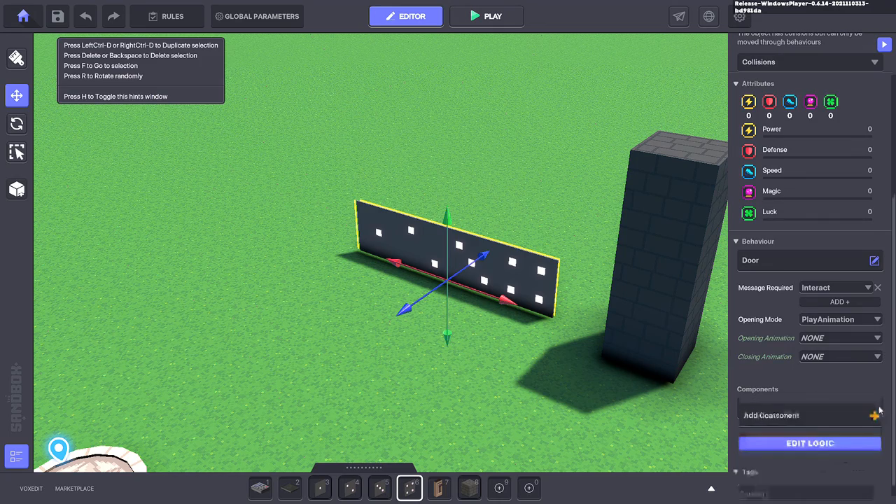
Step: Set the four tiles' opening animation to On and closing animation to Off
{"action": "left_click", "coordinate": [824, 339]}
{"action": "left_click", "coordinate": [812, 369]}
{"action": "left_click", "coordinate": [818, 358]}
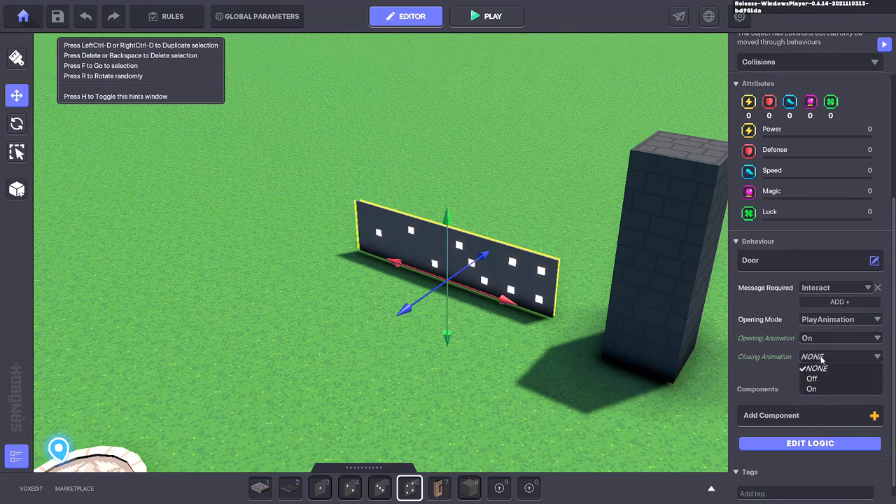
{"action": "left_click", "coordinate": [813, 378]}
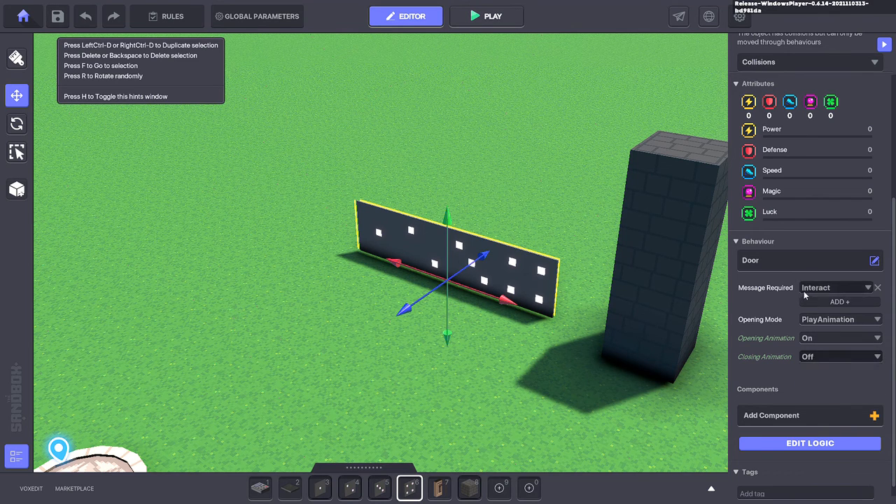
Step: Set the required message of the one-dot tile (L1 - Tile 1) to D1.N1.Toggle
{"action": "left_click", "coordinate": [493, 109]}
{"action": "left_click", "coordinate": [384, 229]}
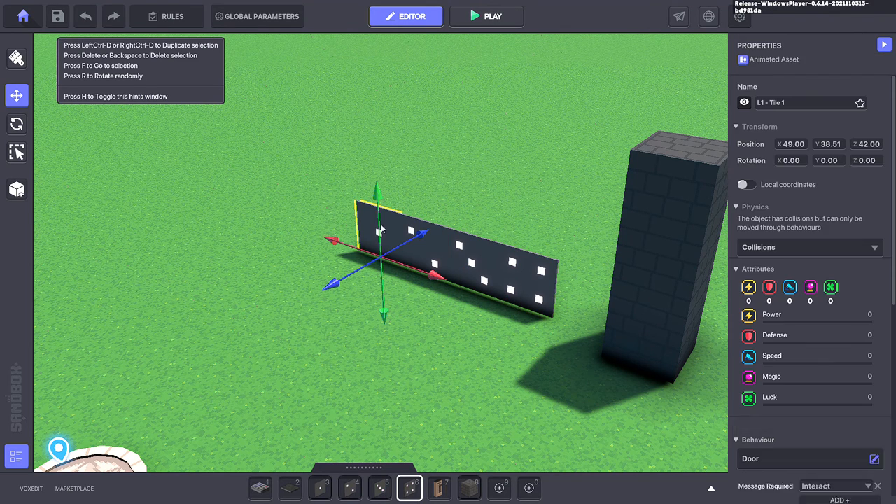
{"action": "scroll", "coordinate": [793, 260], "scroll_direction": "down", "scroll_amount": 4}
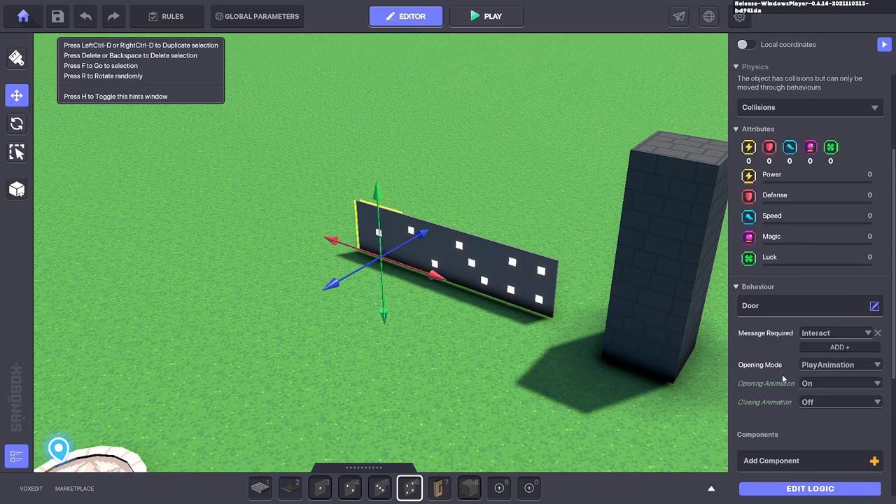
{"action": "left_click", "coordinate": [822, 333]}
{"action": "type", "text": "D1"}
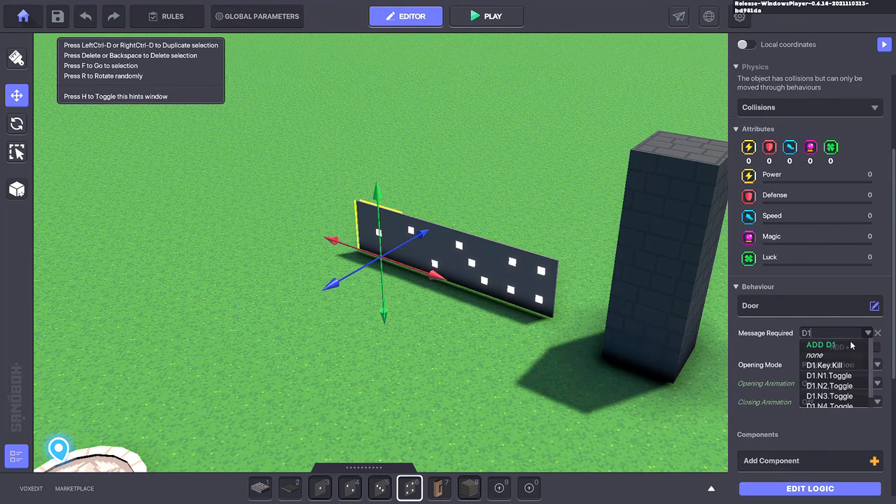
{"action": "type", "text": "."}
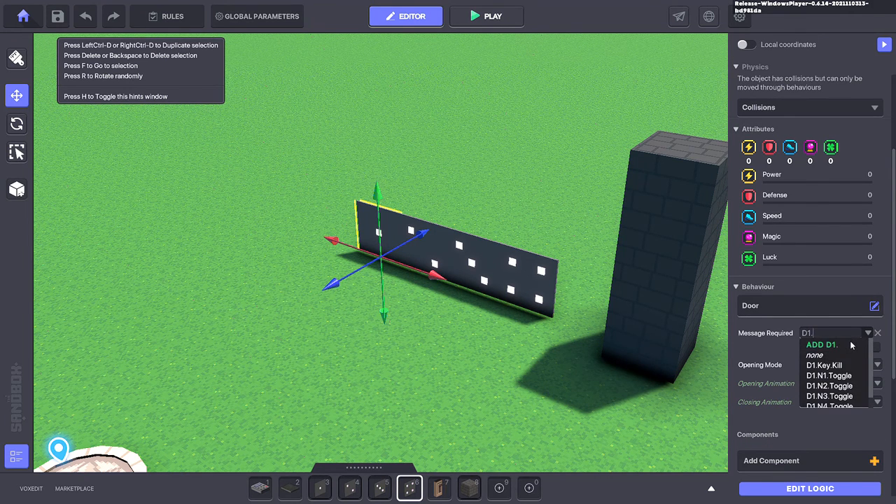
{"action": "type", "text": "N1"}
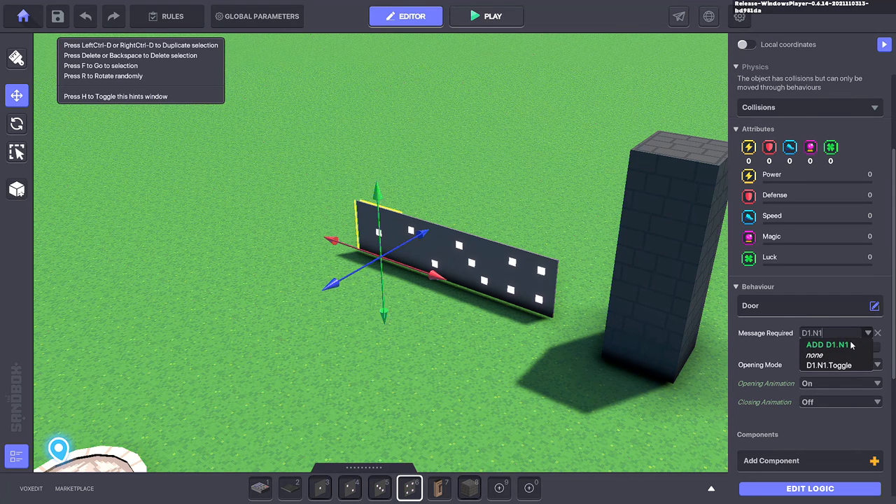
{"action": "type", "text": ".Toggle"}
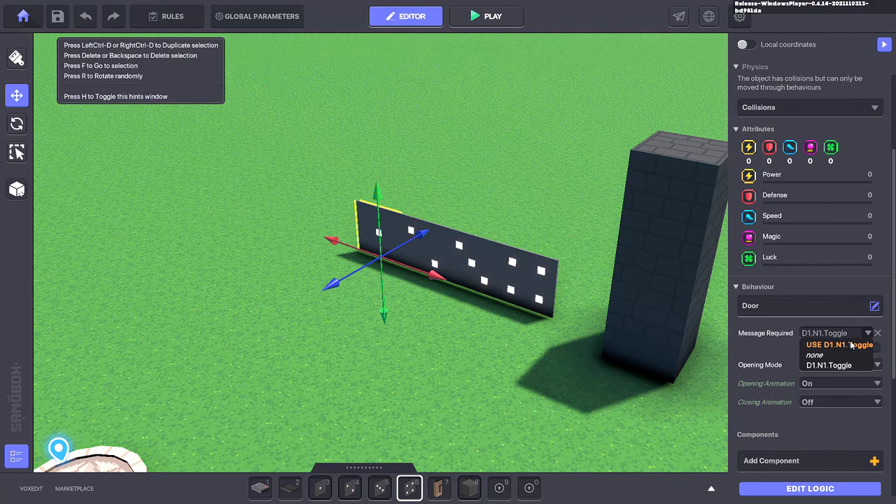
{"action": "left_click", "coordinate": [834, 344]}
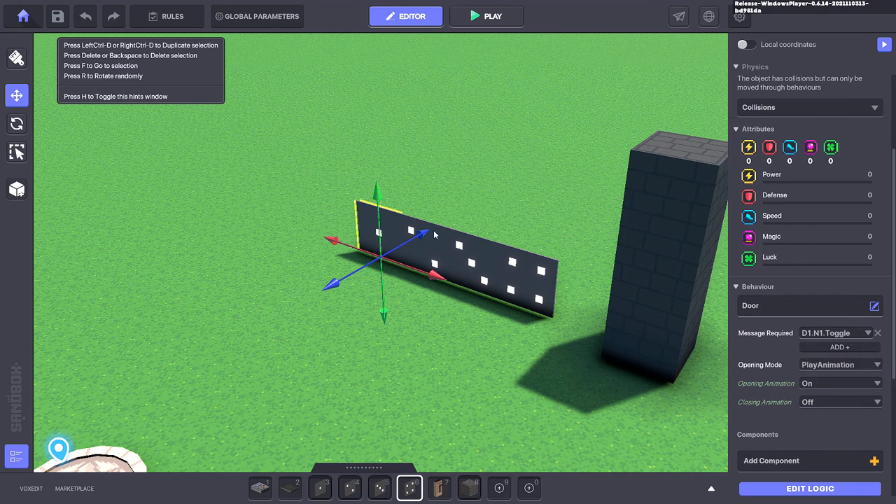
Step: Set the required messages of the two-, three- and four-dot tiles to D1.N2.Toggle, D1.N3.Toggle and D1.N4.Toggle, and check each tile
{"action": "left_click", "coordinate": [434, 235]}
{"action": "left_click", "coordinate": [815, 334]}
{"action": "type", "text": "D1.N2"}
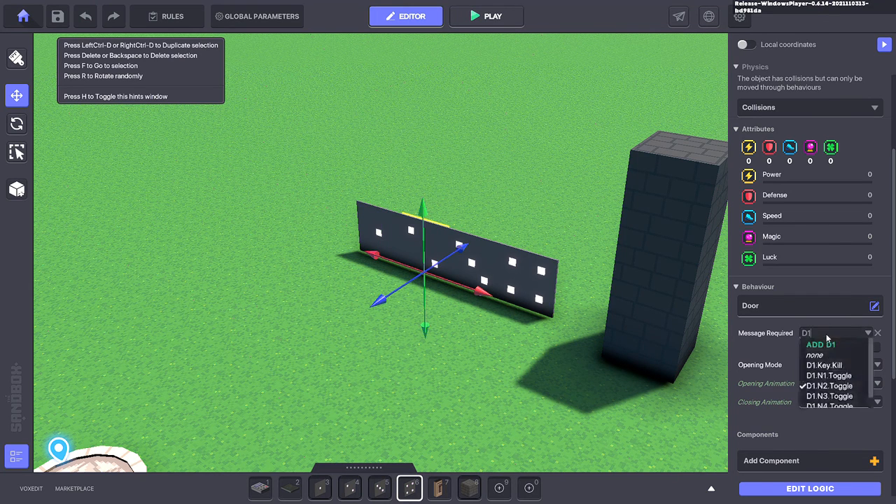
{"action": "type", "text": ".Toggle"}
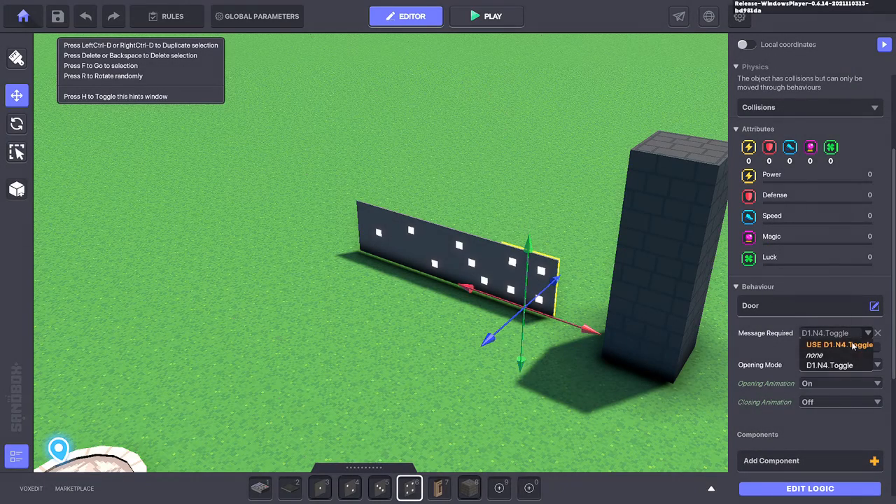
{"action": "left_click", "coordinate": [853, 345]}
{"action": "left_click", "coordinate": [470, 248]}
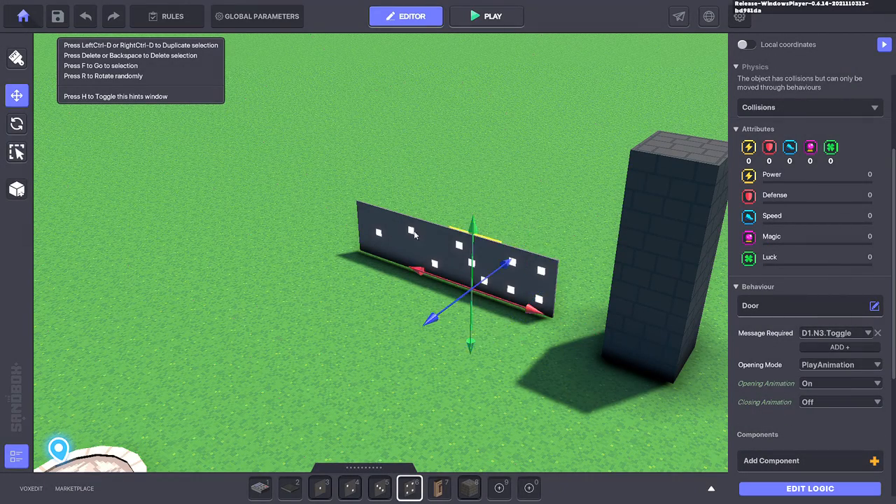
{"action": "left_click", "coordinate": [412, 231]}
{"action": "left_click", "coordinate": [482, 256]}
{"action": "left_click", "coordinate": [532, 280]}
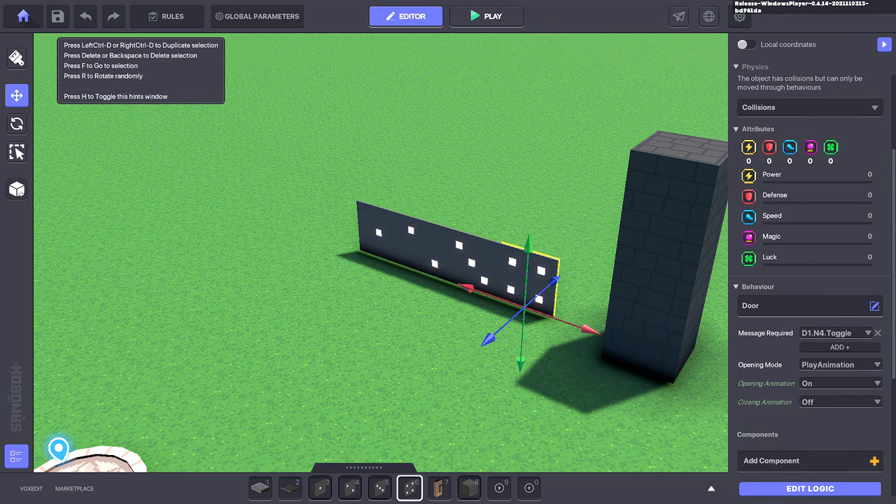
Step: Duplicate L1 - Tile 4 and place the copy on the pillar's front face at X 44.00, Y 39.51, Z 42.50
{"action": "left_click", "coordinate": [568, 366]}
{"action": "left_click", "coordinate": [536, 298]}
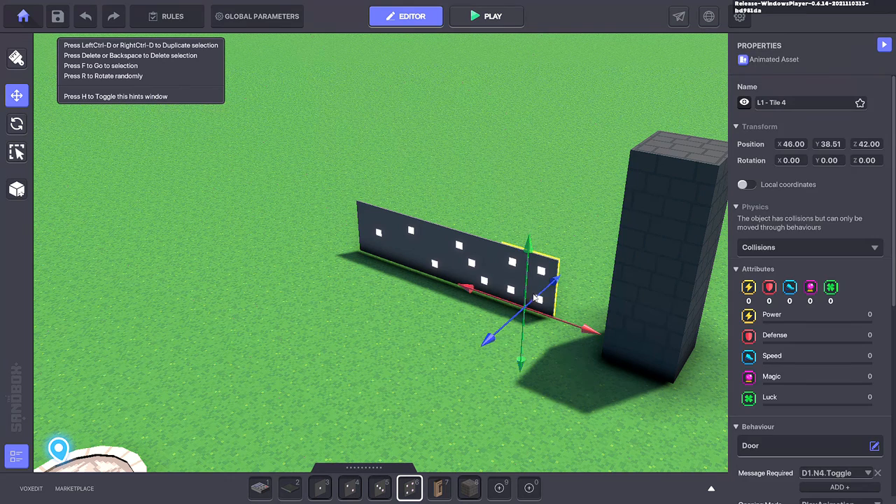
{"action": "left_click_drag", "start_coordinate": [539, 293], "coordinate": [576, 300]}
{"action": "left_click_drag", "start_coordinate": [594, 374], "coordinate": [680, 385]}
{"action": "left_click_drag", "start_coordinate": [646, 315], "coordinate": [651, 230]}
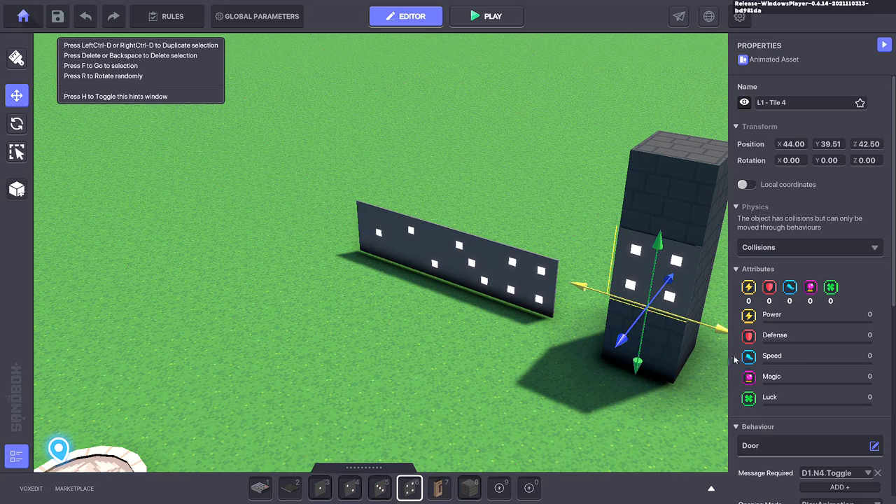
Step: Make the tile copy on the pillar invisible and set its behaviour to None
{"action": "left_click", "coordinate": [748, 105]}
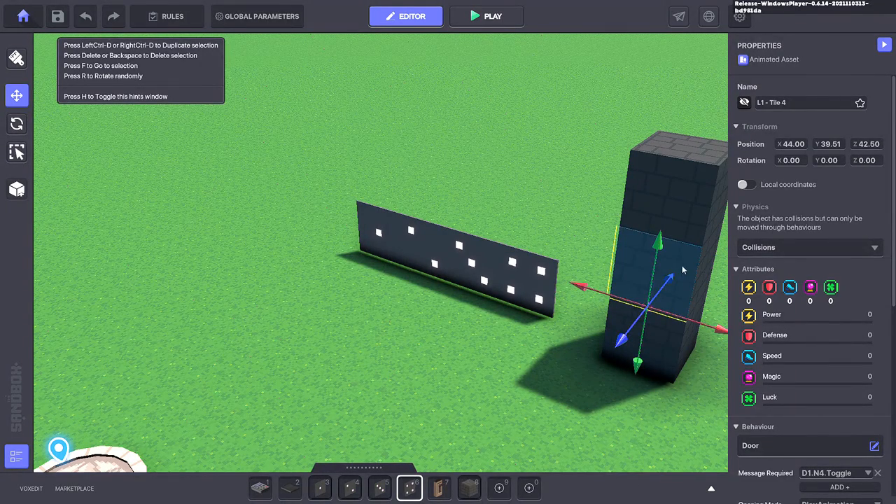
{"action": "scroll", "coordinate": [820, 412], "scroll_direction": "down", "scroll_amount": 1}
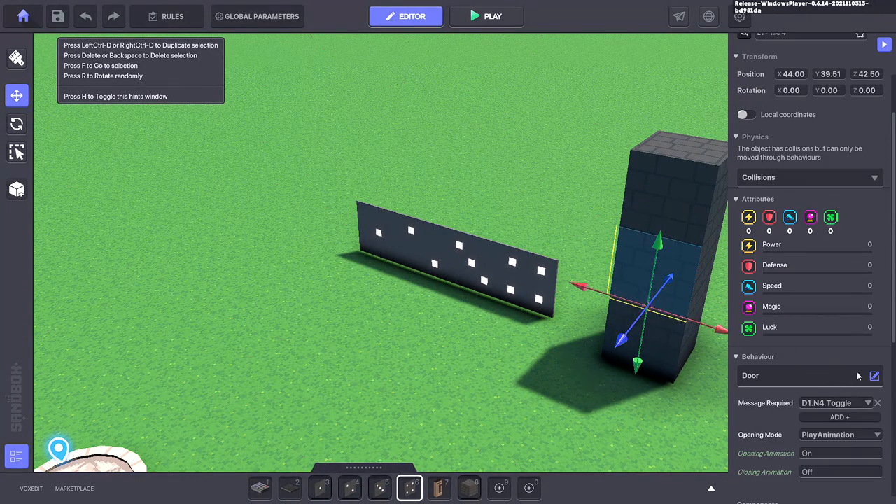
{"action": "left_click", "coordinate": [874, 377]}
{"action": "left_click", "coordinate": [359, 208]}
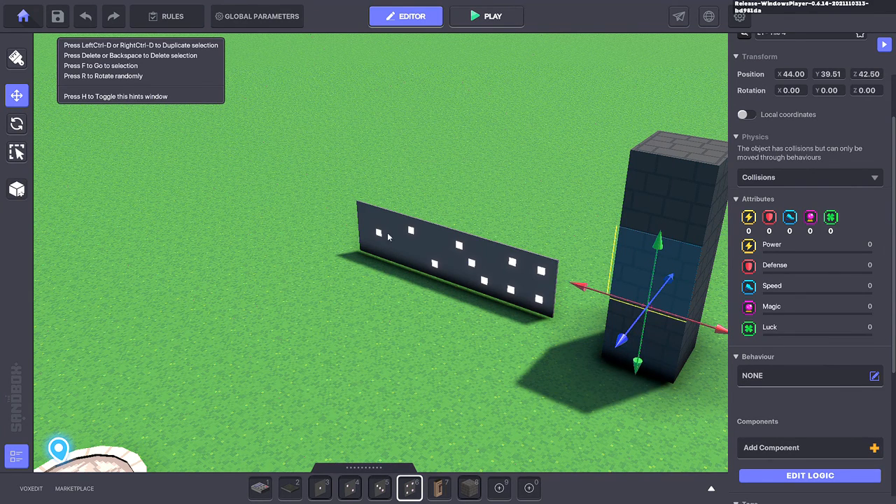
Step: Add an Indicator component to the invisible tile, clear its display name and turn off quest cursors
{"action": "scroll", "coordinate": [781, 390], "scroll_direction": "down", "scroll_amount": 1}
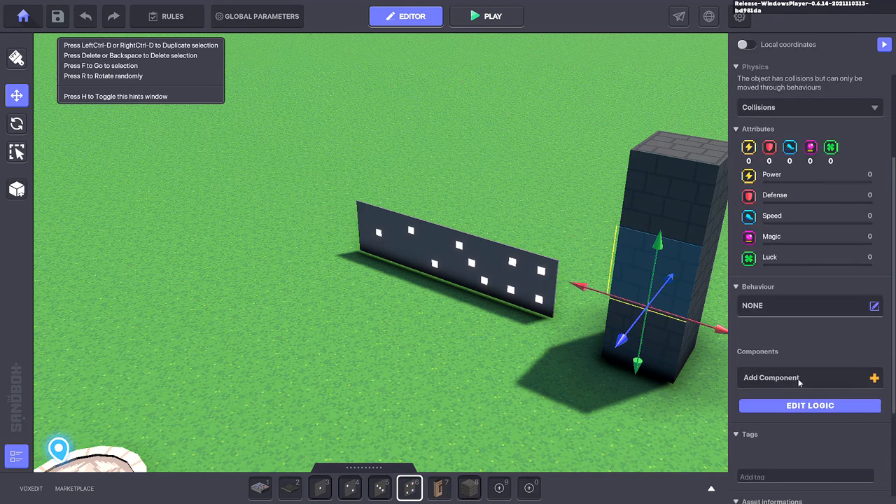
{"action": "left_click", "coordinate": [813, 371]}
{"action": "left_click", "coordinate": [331, 280]}
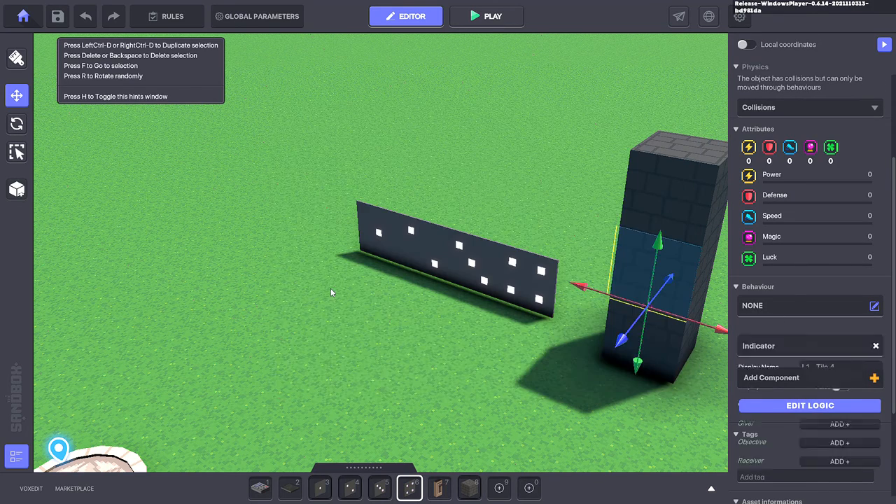
{"action": "scroll", "coordinate": [801, 359], "scroll_direction": "down", "scroll_amount": 1}
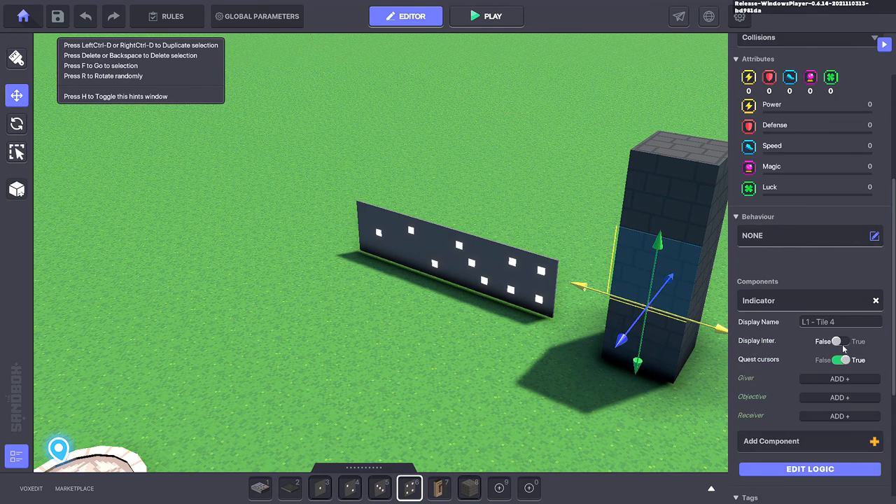
{"action": "scroll", "coordinate": [844, 348], "scroll_direction": "up", "scroll_amount": 1}
{"action": "double_click", "coordinate": [832, 392]}
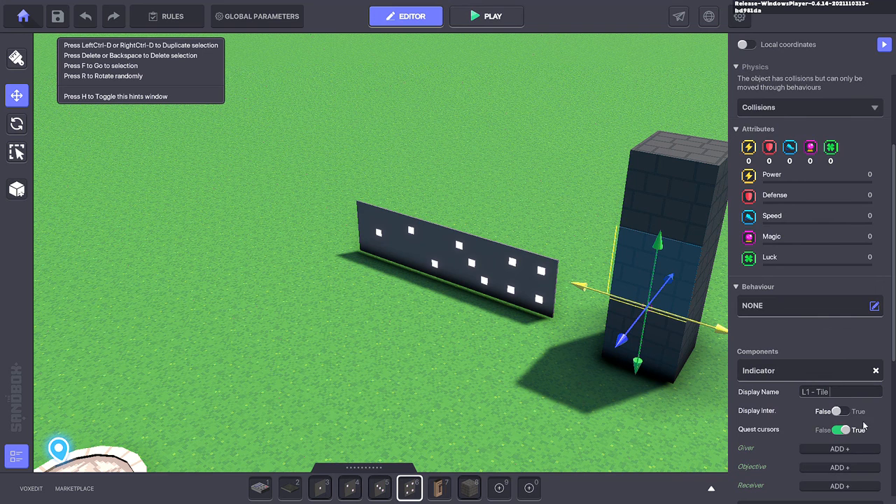
{"action": "left_click", "coordinate": [844, 431]}
{"action": "scroll", "coordinate": [833, 413], "scroll_direction": "down", "scroll_amount": 2}
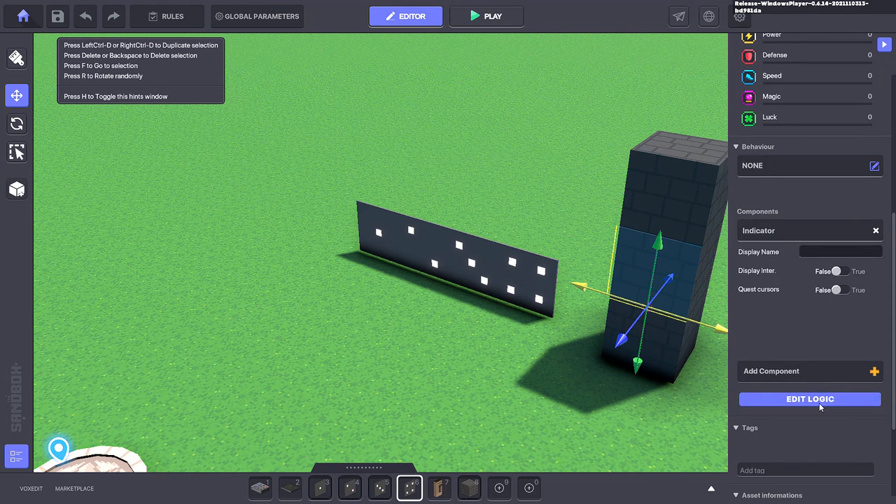
Step: In the Indicator's logic settings, turn off the display arrow and enable the interaction display with the custom text "Toggle"
{"action": "scroll", "coordinate": [821, 406], "scroll_direction": "up", "scroll_amount": 2}
{"action": "scroll", "coordinate": [828, 398], "scroll_direction": "down", "scroll_amount": 1}
{"action": "scroll", "coordinate": [826, 379], "scroll_direction": "up", "scroll_amount": 1}
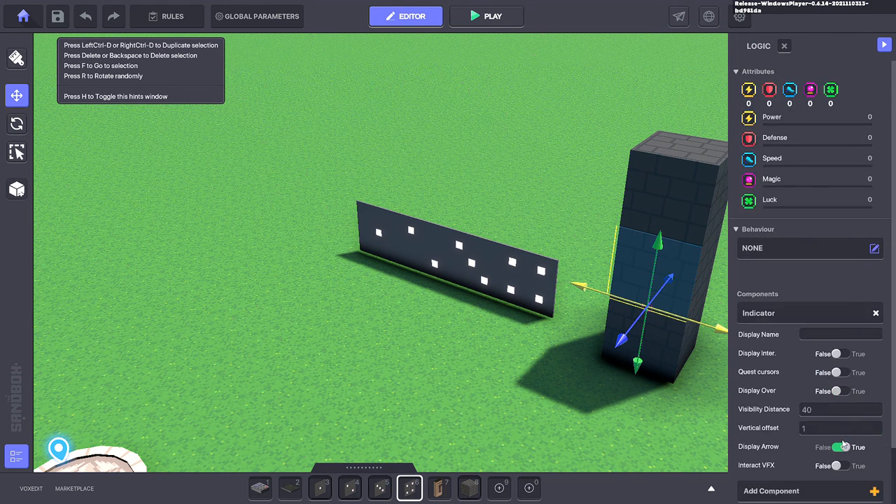
{"action": "scroll", "coordinate": [827, 448], "scroll_direction": "down", "scroll_amount": 1}
{"action": "scroll", "coordinate": [828, 392], "scroll_direction": "up", "scroll_amount": 1}
{"action": "left_click", "coordinate": [841, 354]}
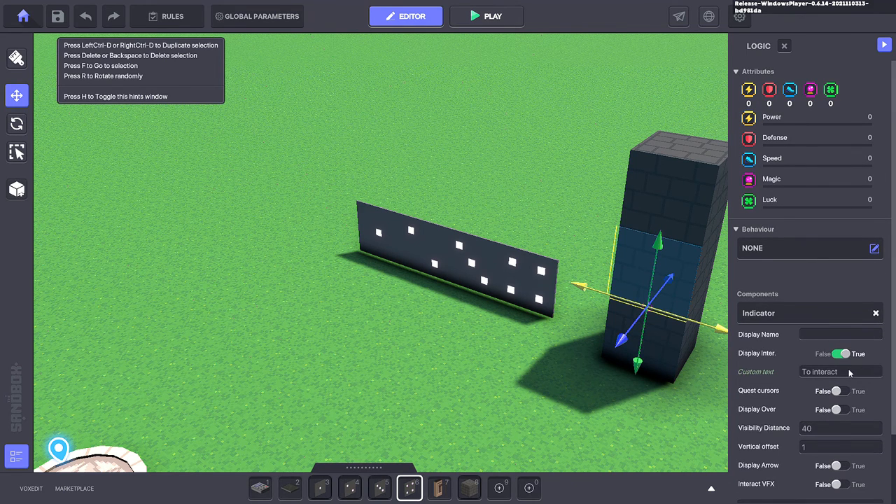
{"action": "left_click", "coordinate": [849, 372]}
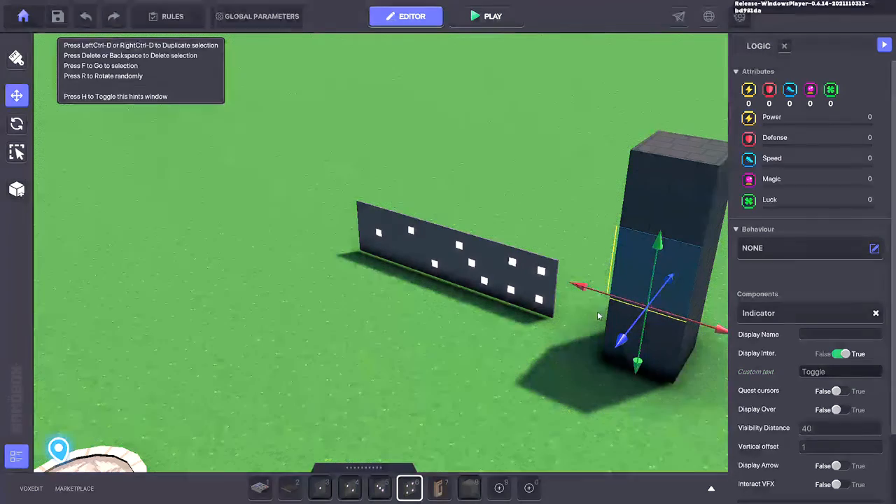
Step: Play-test the scene by walking up to the pillar to check its interaction prompt, and return to the editor
{"action": "key", "text": "ctrl+p"}
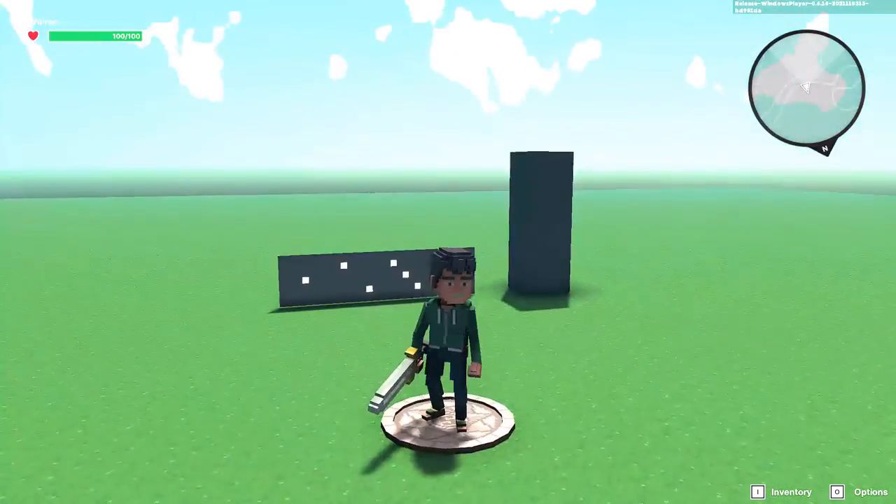
{"action": "key", "text": "w"}
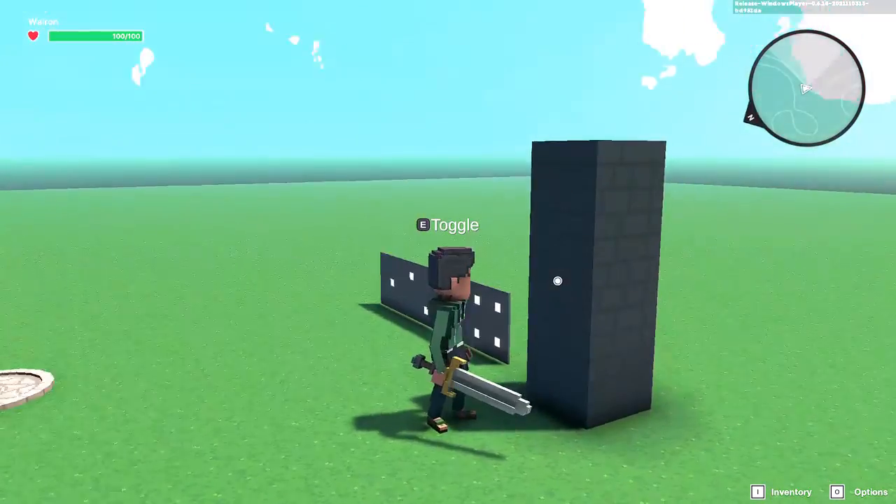
{"action": "key", "text": "ctrl+p"}
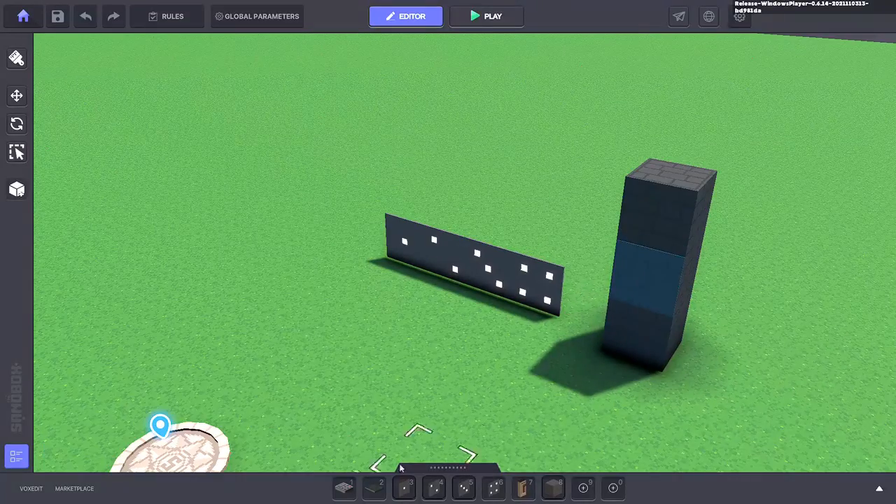
Step: Place a NumPad Switch on the grass beside the base of the pillar and select it for editing
{"action": "left_click", "coordinate": [344, 488]}
{"action": "middle_click_drag", "start_coordinate": [669, 456], "coordinate": [539, 388]}
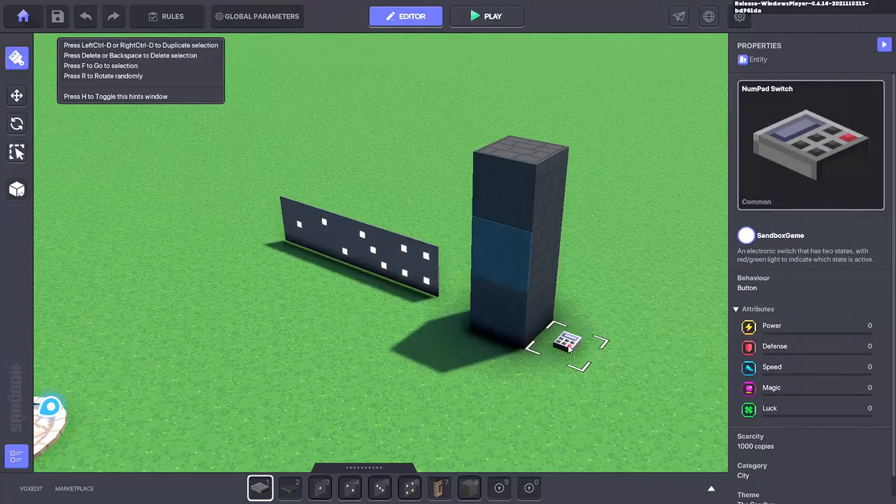
{"action": "left_click", "coordinate": [569, 343]}
{"action": "left_click", "coordinate": [16, 95]}
{"action": "left_click", "coordinate": [564, 340]}
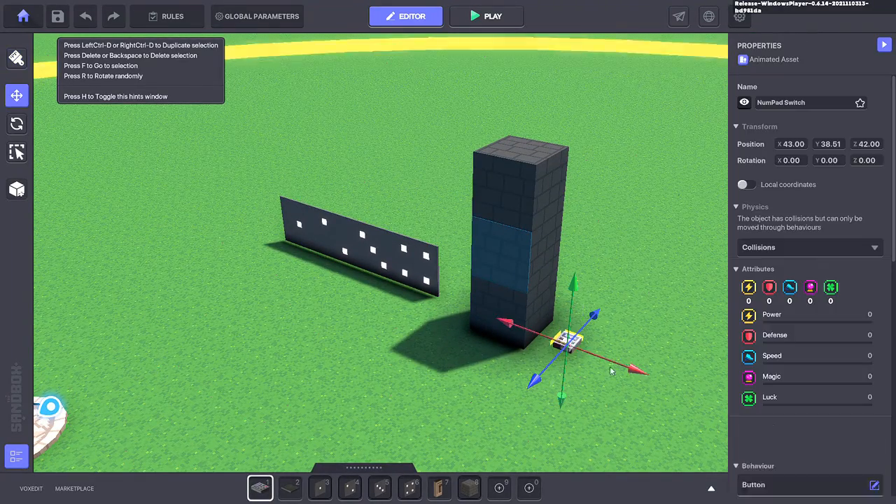
Step: Make the switch an invisible object with its behaviour set to None and its Indicator component removed
{"action": "scroll", "coordinate": [875, 385], "scroll_direction": "down", "scroll_amount": 2}
{"action": "left_click", "coordinate": [875, 377]}
{"action": "left_click", "coordinate": [361, 217]}
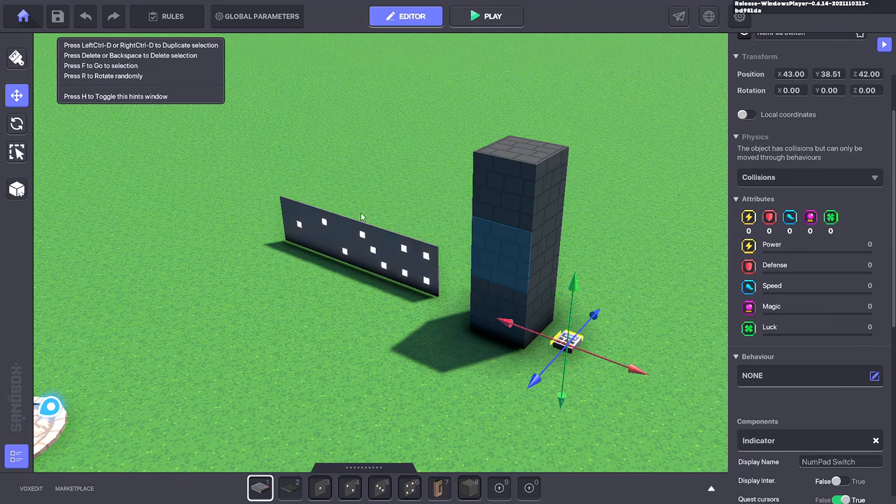
{"action": "left_click", "coordinate": [876, 441]}
{"action": "scroll", "coordinate": [762, 145], "scroll_direction": "up", "scroll_amount": 2}
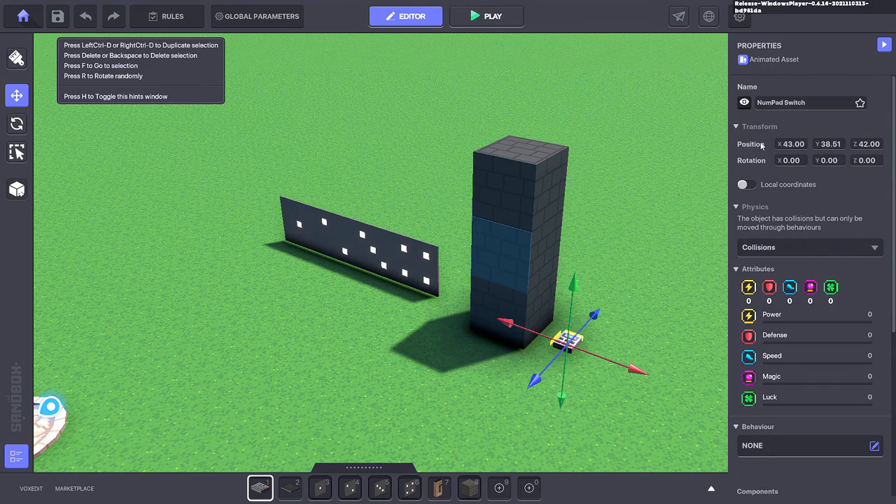
{"action": "left_click", "coordinate": [744, 103]}
Step: Add a Play Sound component to the invisible switch, using click.wav with the play condition PlayOnReceiveMessage
{"action": "scroll", "coordinate": [816, 361], "scroll_direction": "down", "scroll_amount": 2}
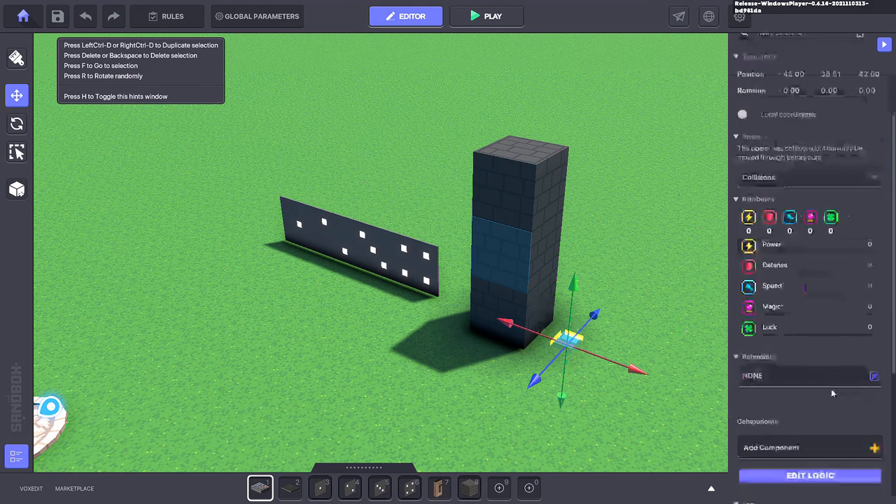
{"action": "left_click", "coordinate": [804, 379]}
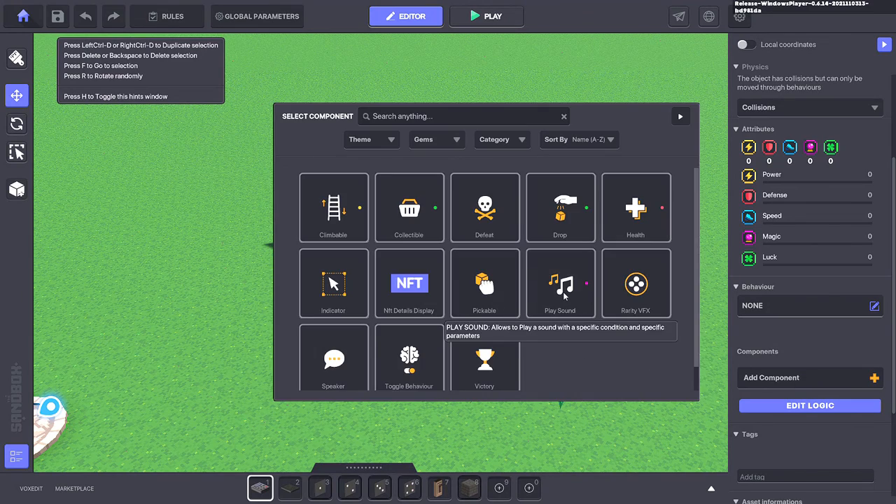
{"action": "left_click", "coordinate": [566, 260]}
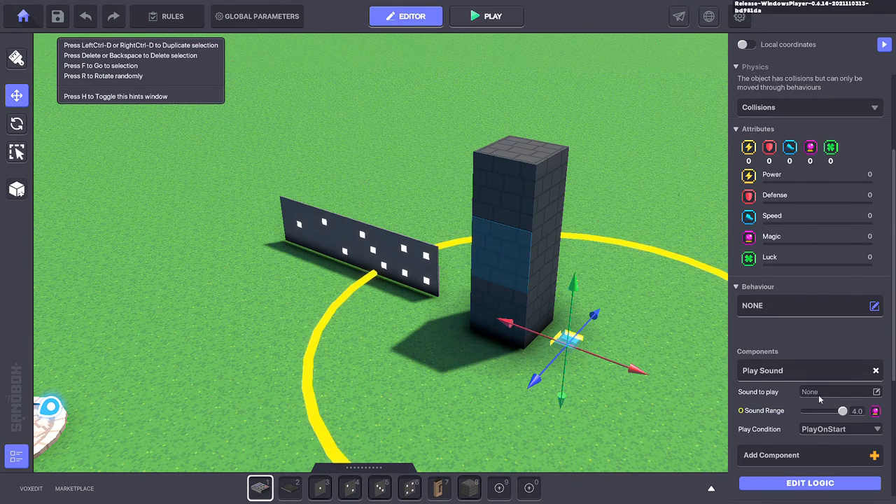
{"action": "left_click", "coordinate": [810, 392]}
{"action": "left_click", "coordinate": [412, 237]}
{"action": "left_click", "coordinate": [855, 428]}
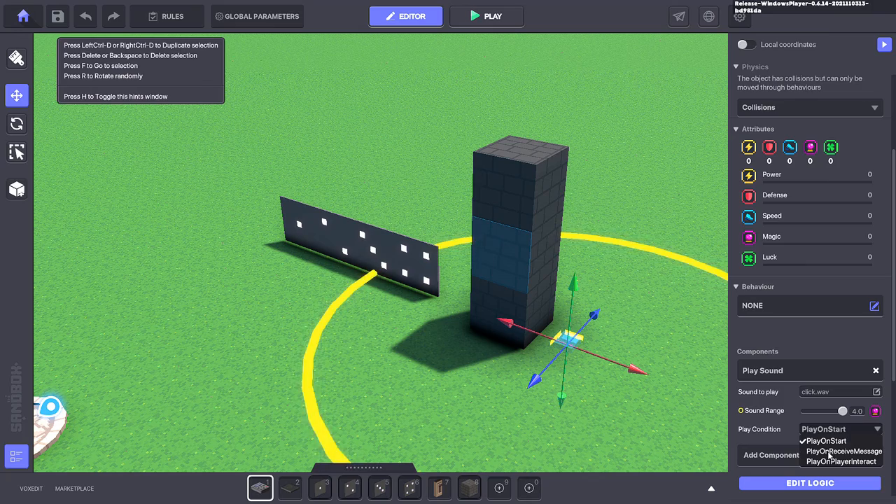
{"action": "left_click", "coordinate": [840, 451]}
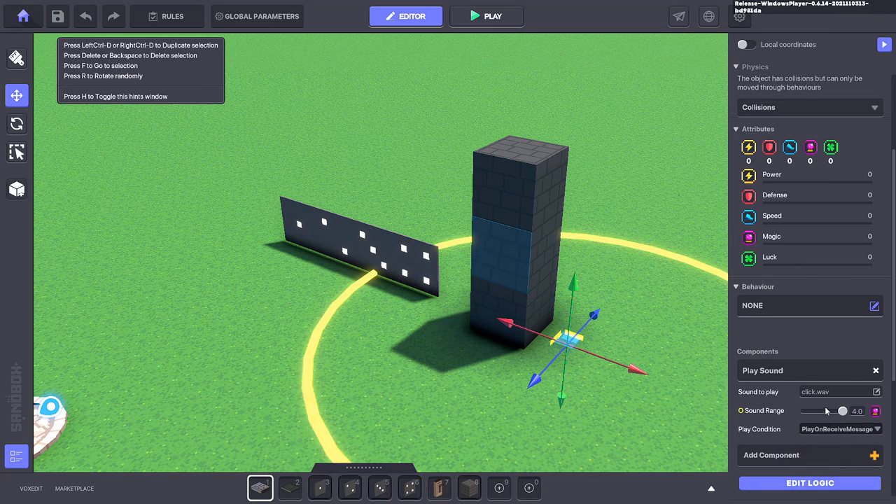
Step: In the Play Sound logic settings, set the required message to D1.Toggle and turn off 3D sound
{"action": "scroll", "coordinate": [819, 483], "scroll_direction": "down", "scroll_amount": 3}
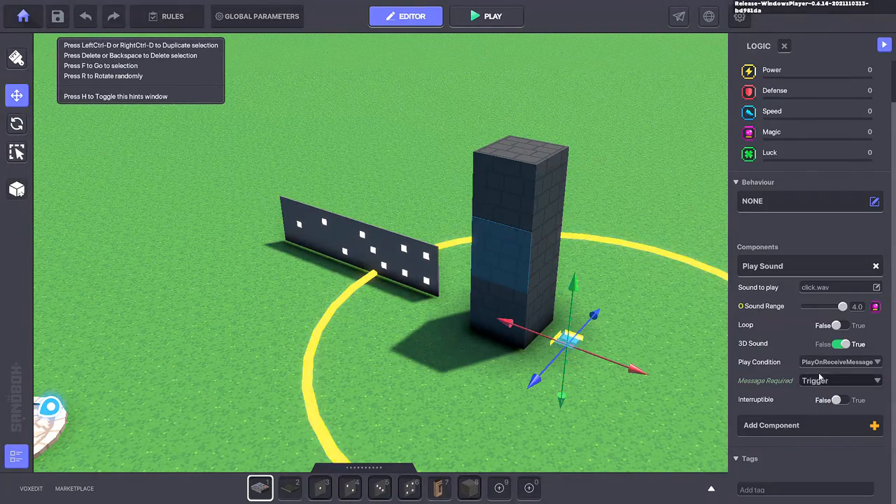
{"action": "left_click", "coordinate": [832, 378]}
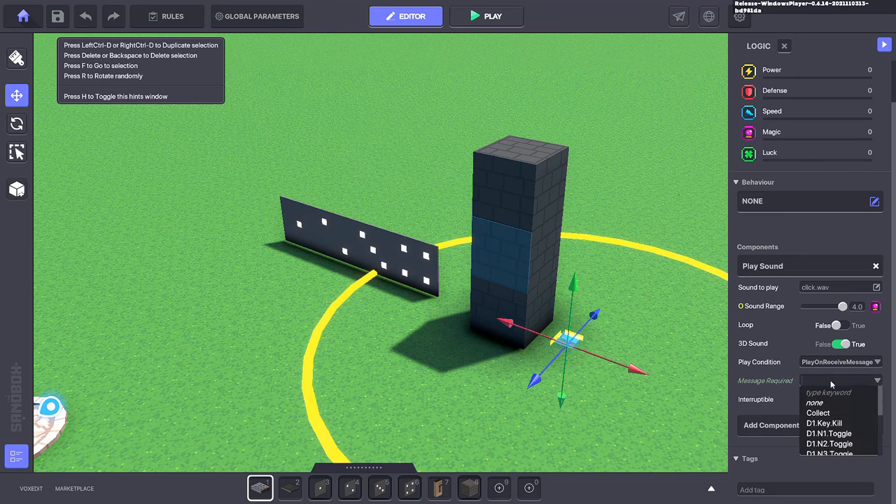
{"action": "type", "text": "D1."}
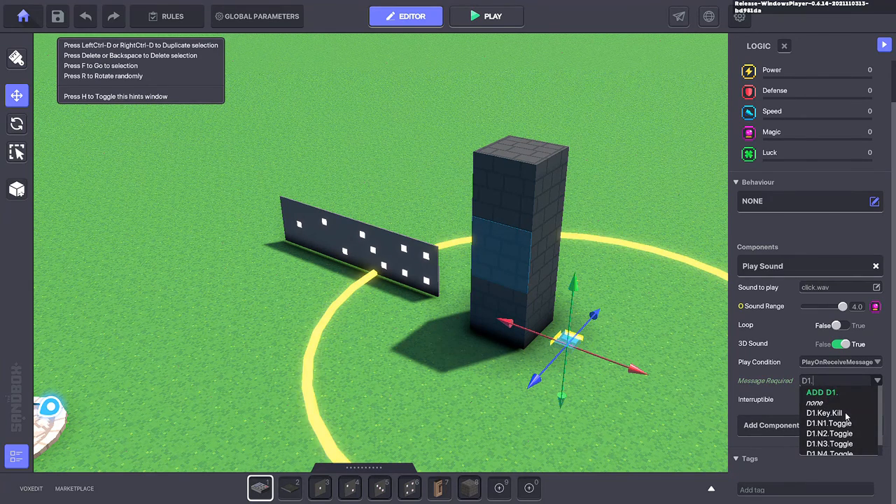
{"action": "type", "text": "Toggle"}
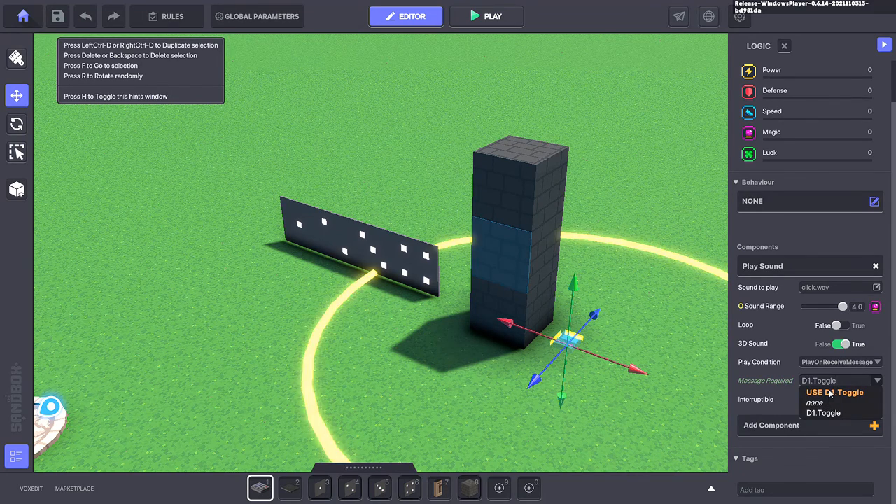
{"action": "left_click", "coordinate": [833, 393]}
{"action": "scroll", "coordinate": [843, 377], "scroll_direction": "up", "scroll_amount": 1}
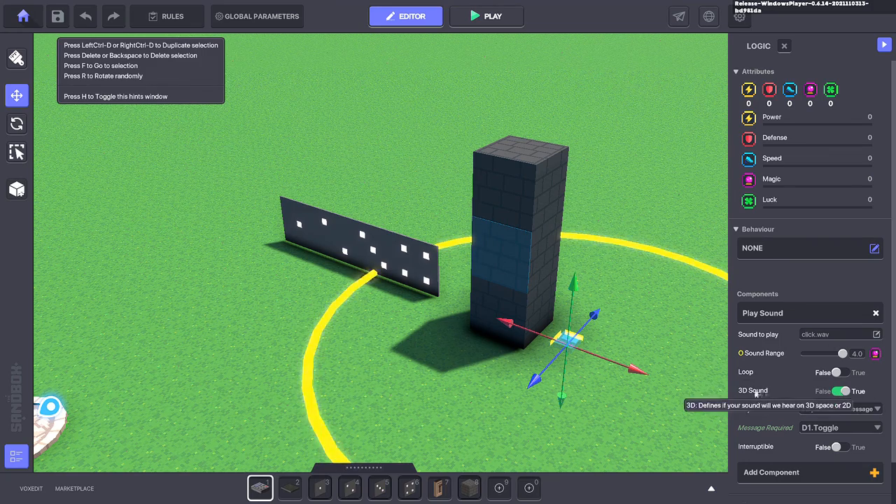
{"action": "left_click", "coordinate": [843, 390]}
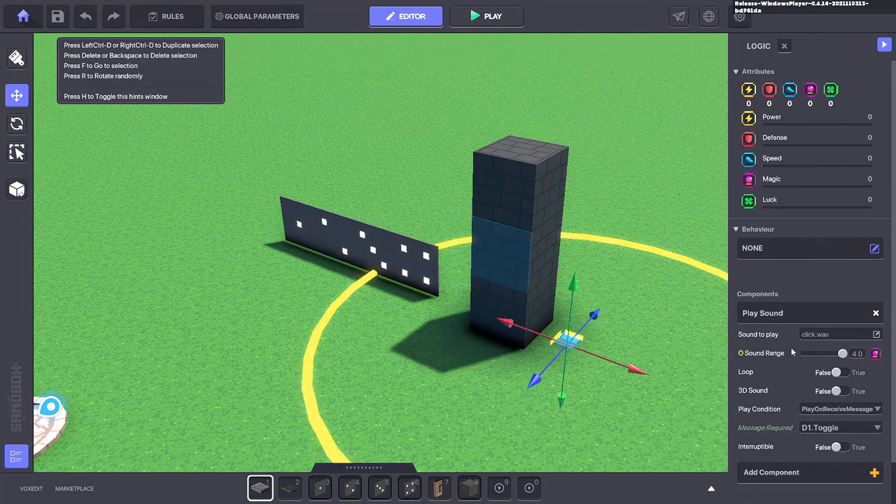
Step: Give the invisible tile on the pillar the Button behaviour, sending the message D1.Toggle
{"action": "left_click", "coordinate": [508, 254]}
{"action": "scroll", "coordinate": [808, 363], "scroll_direction": "down", "scroll_amount": 2}
{"action": "scroll", "coordinate": [865, 393], "scroll_direction": "up", "scroll_amount": 2}
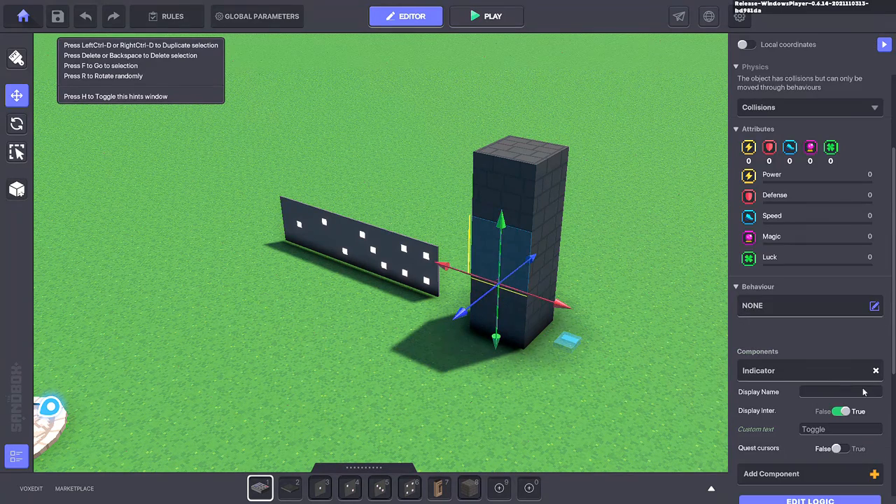
{"action": "scroll", "coordinate": [820, 382], "scroll_direction": "up", "scroll_amount": 2}
{"action": "left_click", "coordinate": [800, 376]}
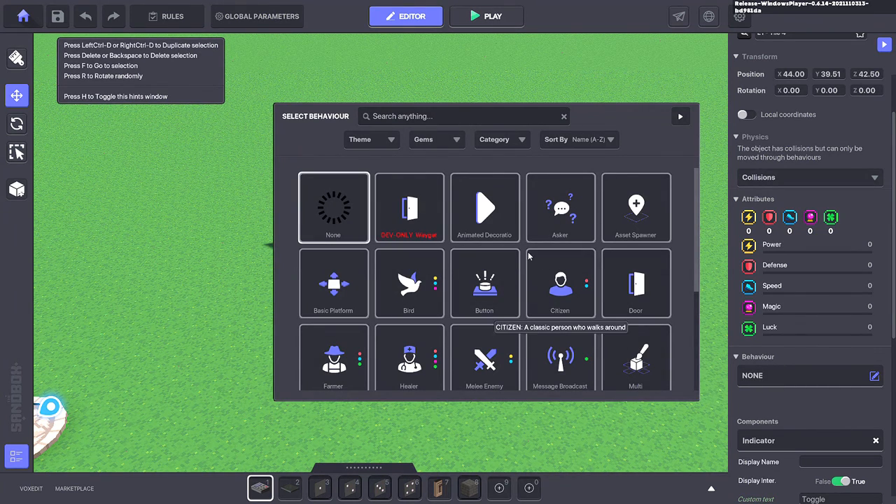
{"action": "left_click", "coordinate": [484, 284]}
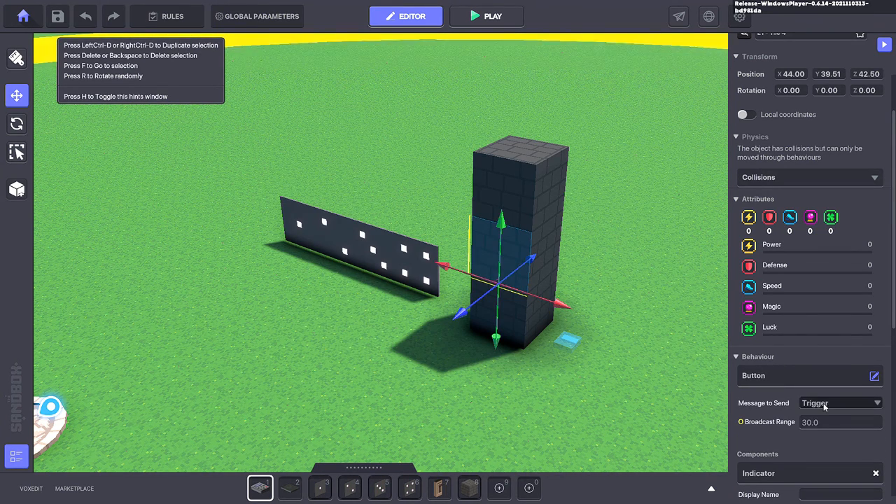
{"action": "left_click", "coordinate": [837, 404]}
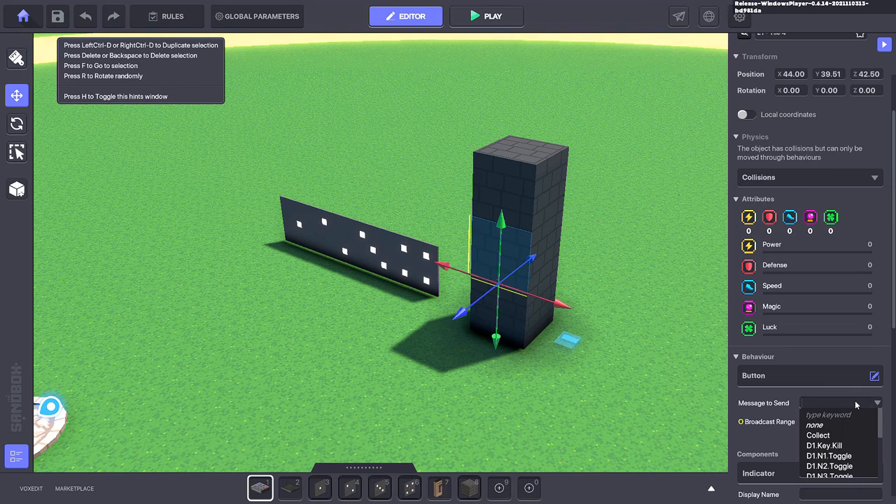
{"action": "type", "text": "D1."}
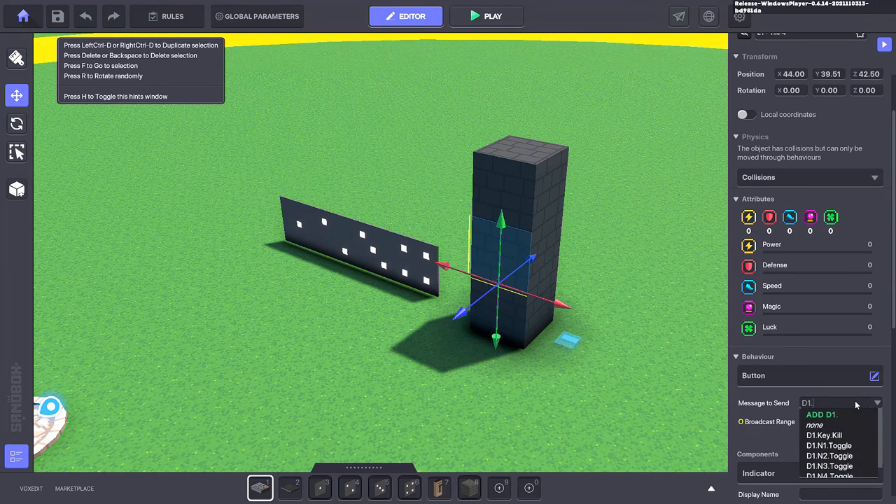
{"action": "type", "text": "Toggle"}
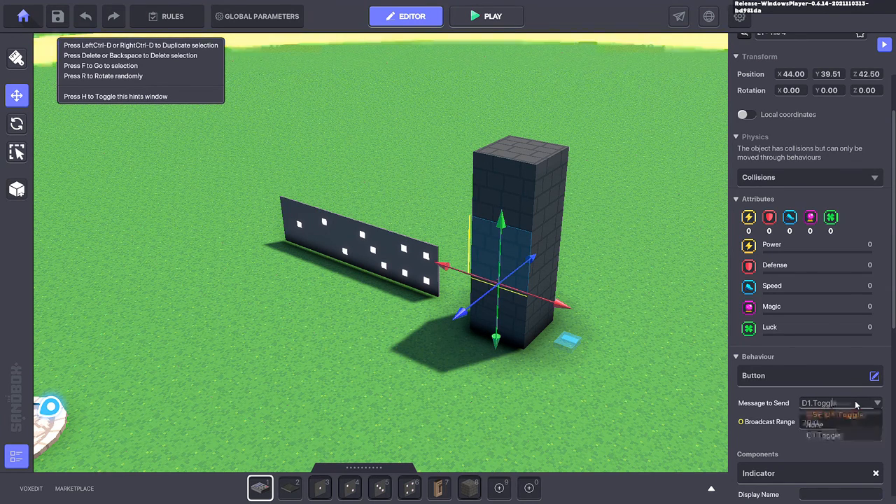
{"action": "key", "text": "Return"}
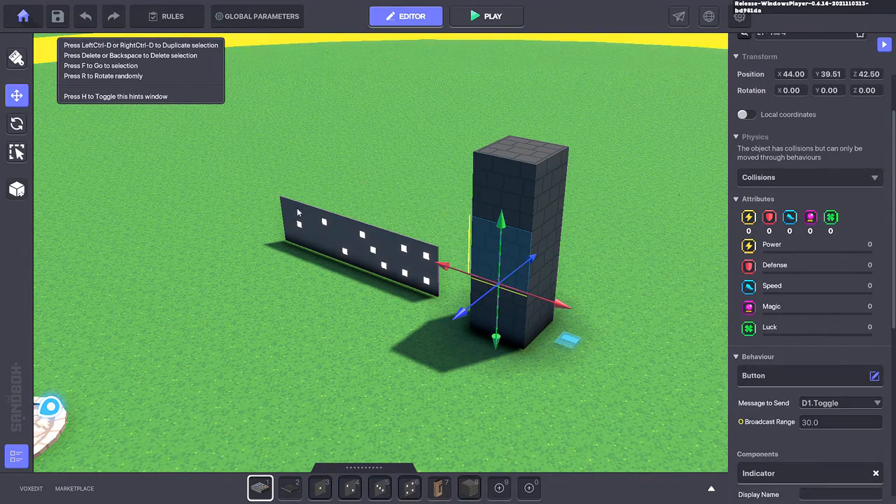
Step: Play-test the scene by walking up to the pillar to try its Toggle interaction, and return to the editor
{"action": "left_click", "coordinate": [612, 224]}
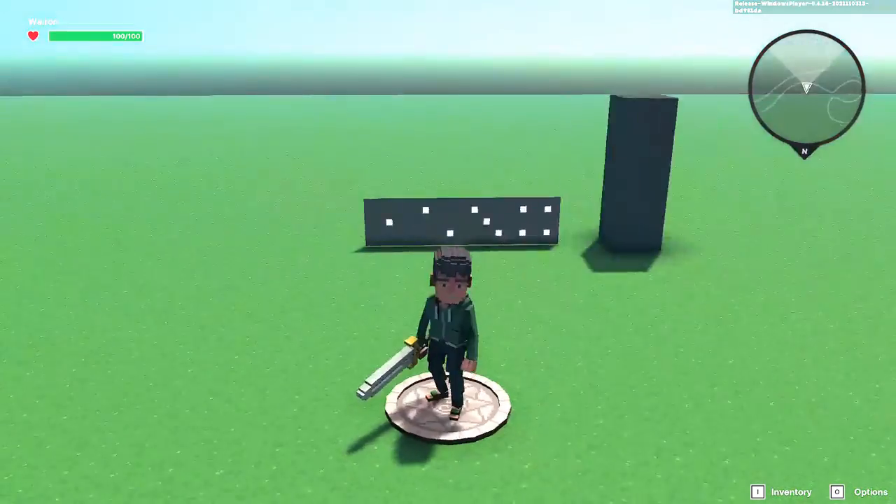
{"action": "key", "text": "w"}
{"action": "key", "text": "w"}
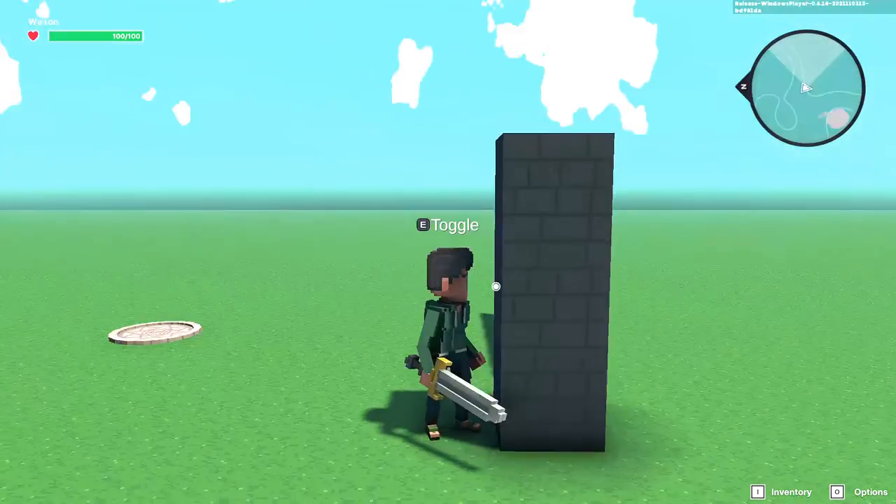
{"action": "key", "text": "s"}
{"action": "key", "text": "a"}
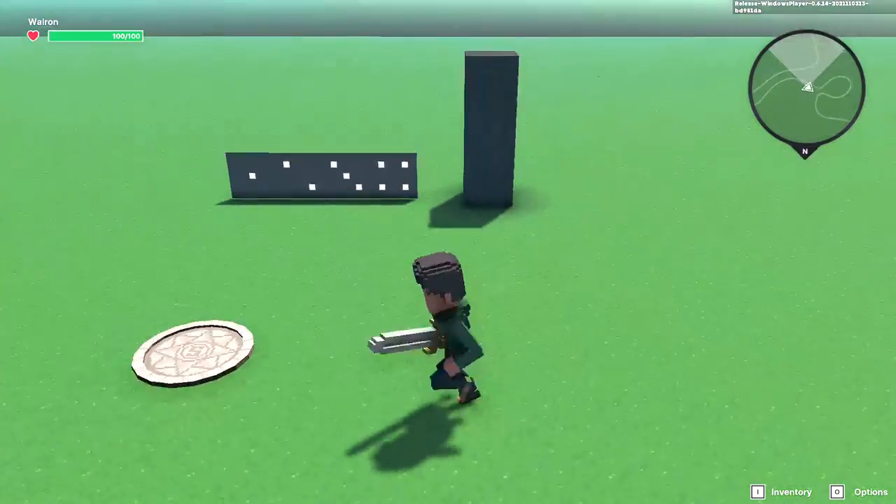
{"action": "key", "text": "w"}
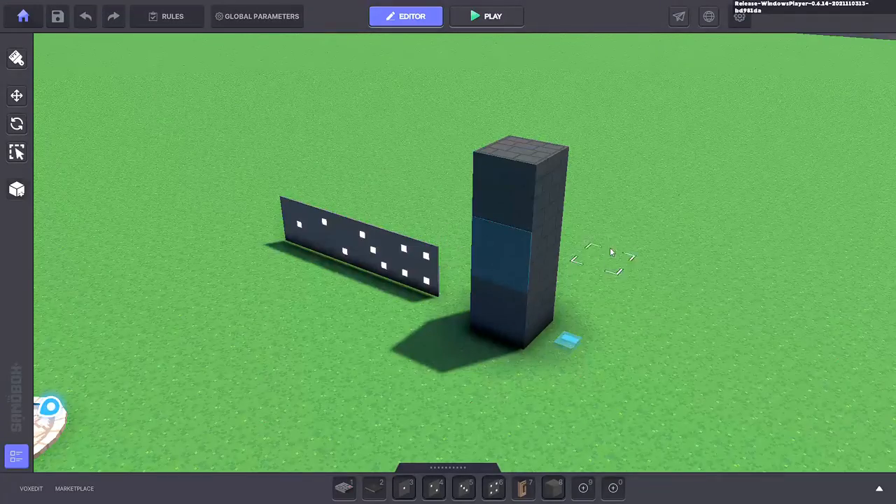
{"action": "scroll", "coordinate": [617, 247], "scroll_direction": "down", "scroll_amount": 1}
{"action": "key", "text": "d"}
{"action": "scroll", "coordinate": [606, 264], "scroll_direction": "up", "scroll_amount": 1}
{"action": "scroll", "coordinate": [600, 261], "scroll_direction": "down", "scroll_amount": 1}
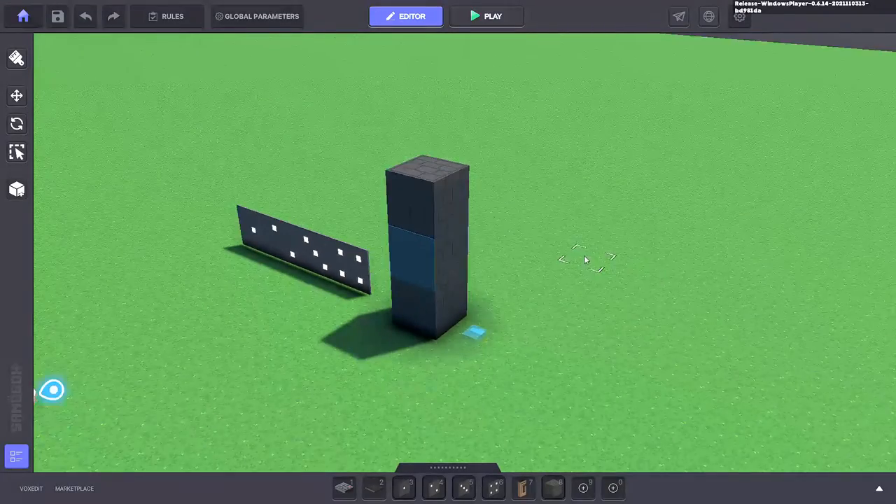
{"action": "middle_click_drag", "start_coordinate": [567, 242], "coordinate": [589, 263]}
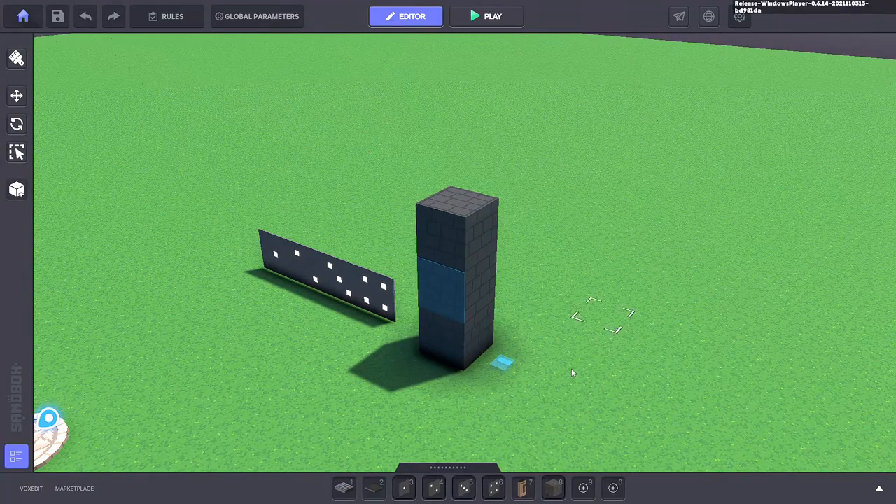
{"action": "left_click", "coordinate": [344, 488]}
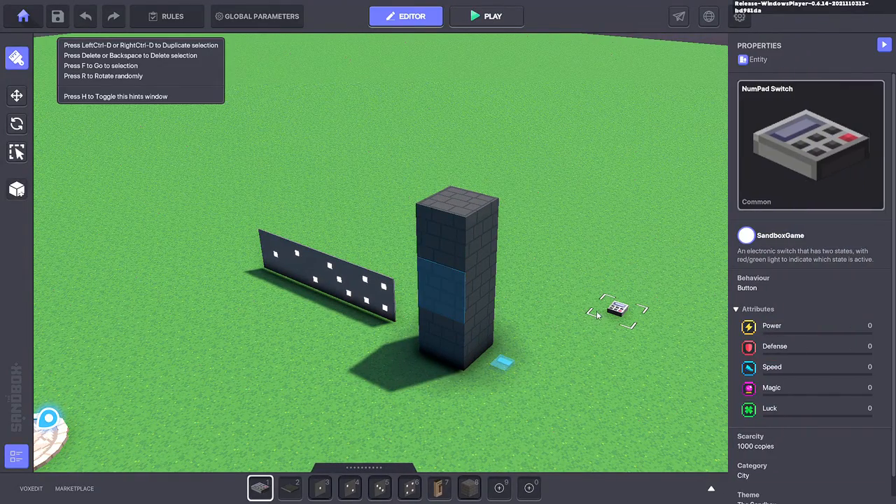
{"action": "left_click", "coordinate": [17, 98]}
{"action": "left_click", "coordinate": [618, 309]}
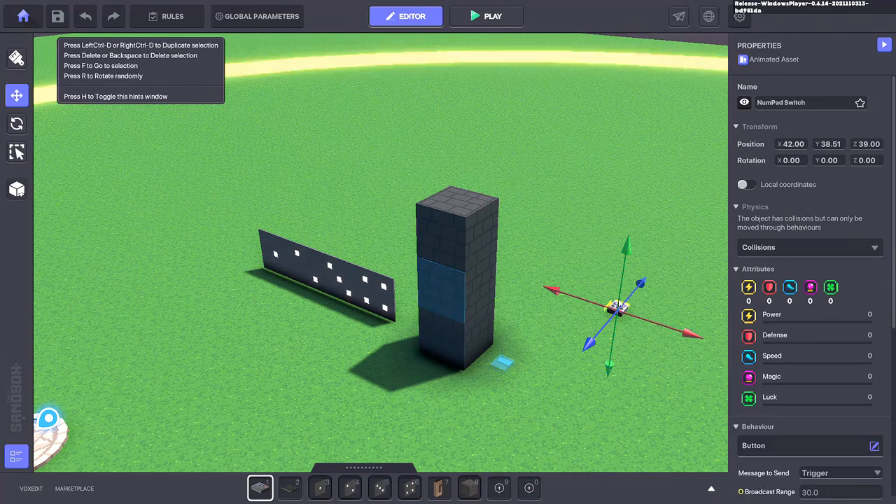
{"action": "key", "text": "Delete"}
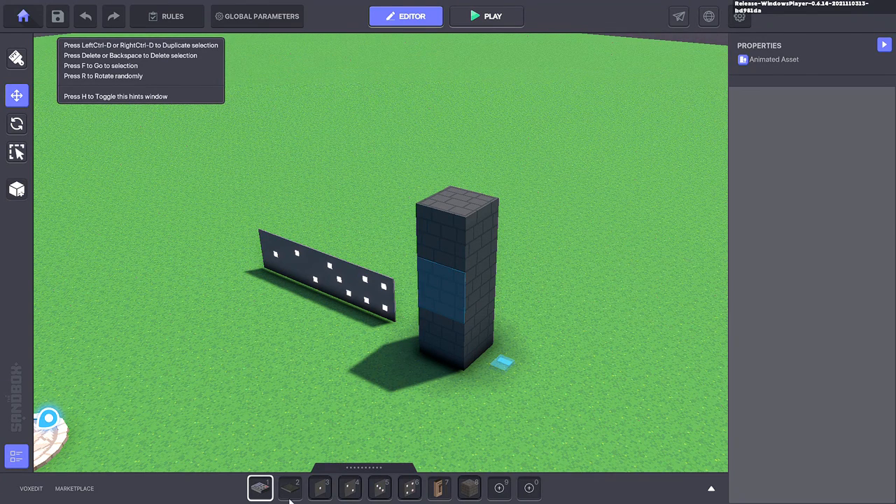
Step: Place another NumPad Switch on the open grass away from the pillar and remove its Indicator component
{"action": "left_click", "coordinate": [260, 488]}
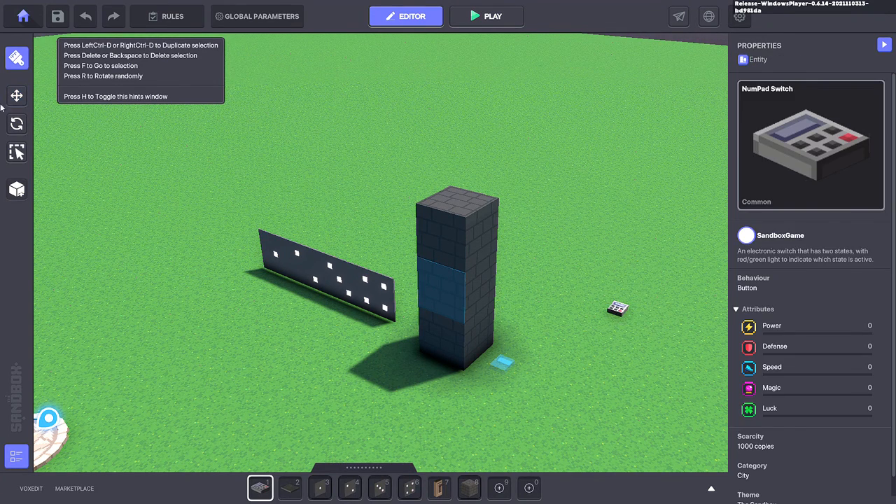
{"action": "left_click", "coordinate": [16, 95]}
{"action": "left_click", "coordinate": [617, 309]}
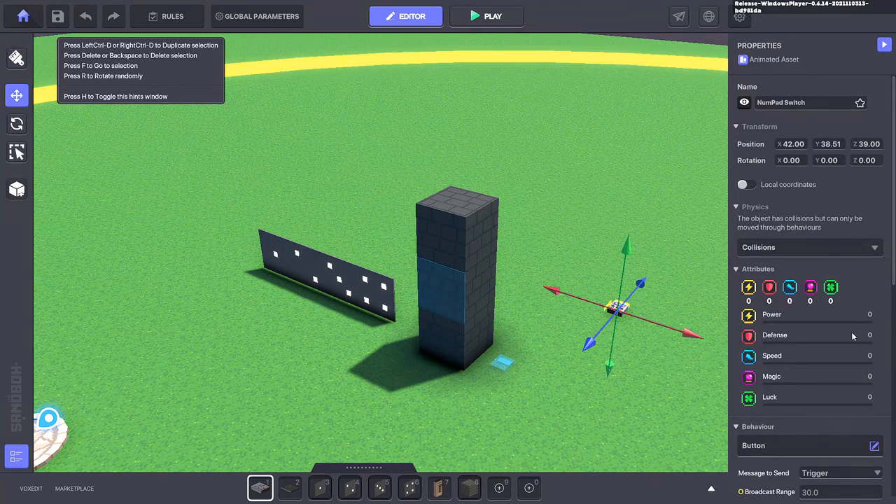
{"action": "scroll", "coordinate": [832, 425], "scroll_direction": "down", "scroll_amount": 4}
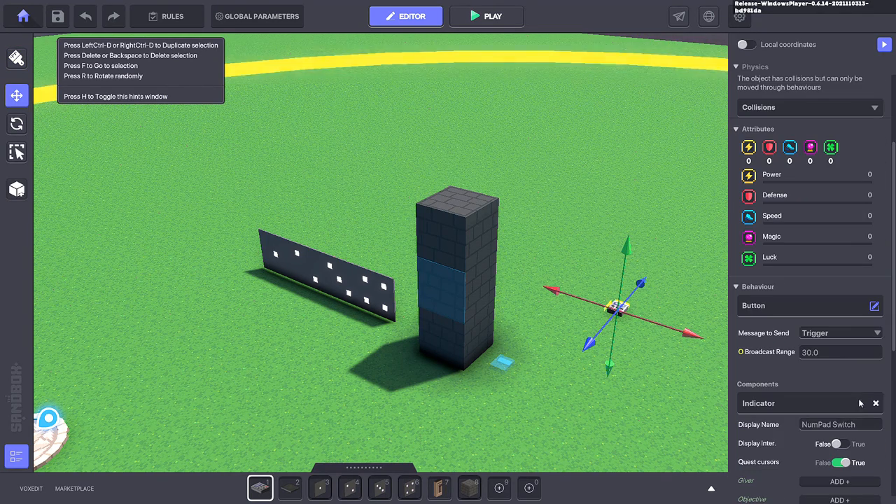
{"action": "left_click", "coordinate": [875, 404]}
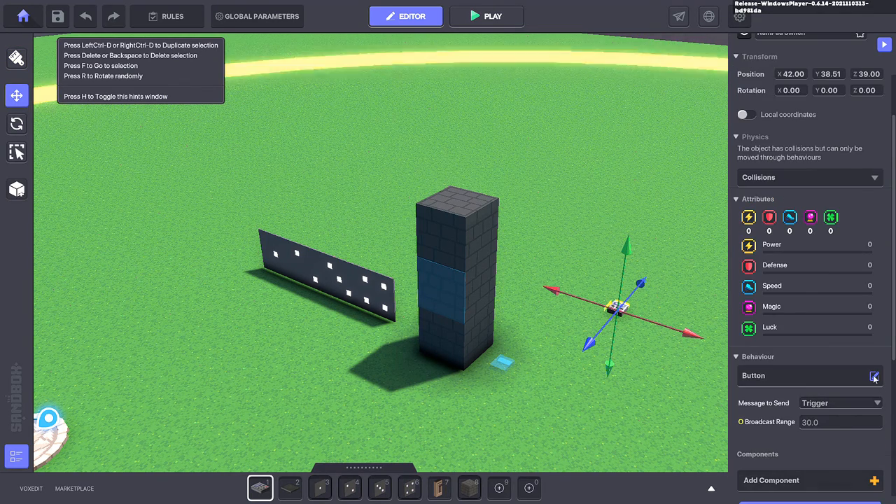
Step: Clear the NumPad Switch's behaviour to None and set its physics to Collisions + Gravity
{"action": "left_click", "coordinate": [874, 377]}
{"action": "left_click", "coordinate": [333, 211]}
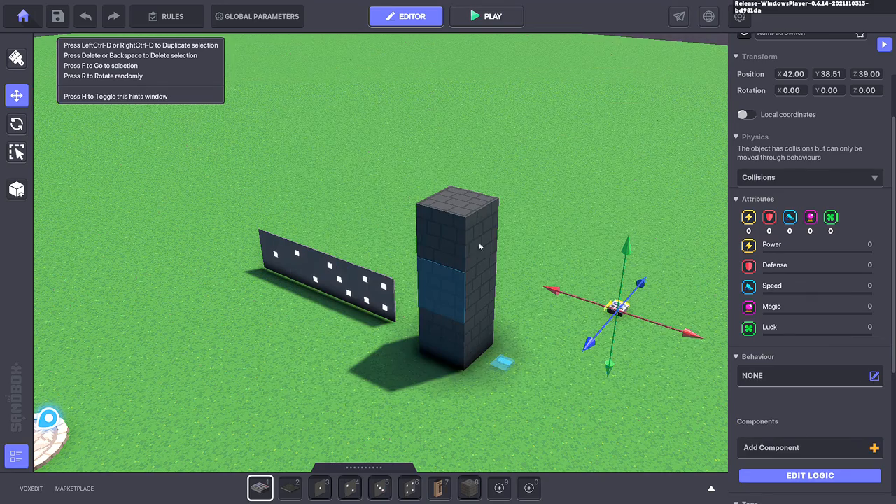
{"action": "left_click", "coordinate": [776, 179]}
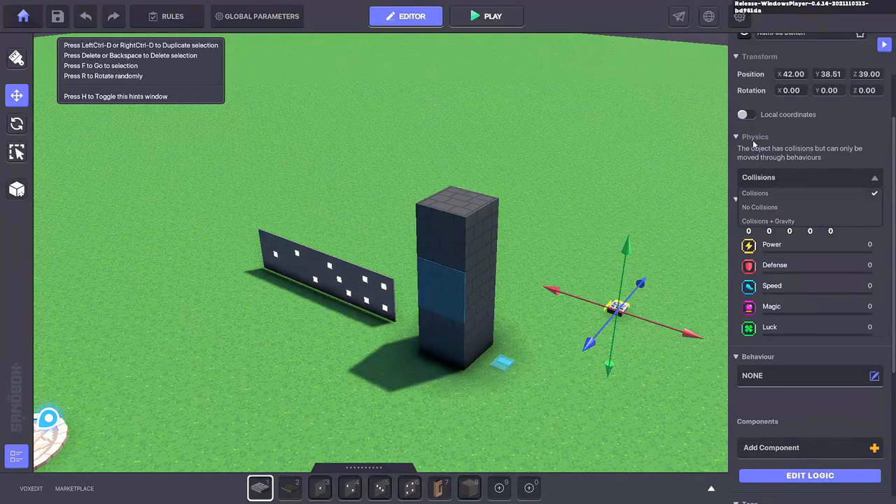
{"action": "left_click", "coordinate": [773, 220]}
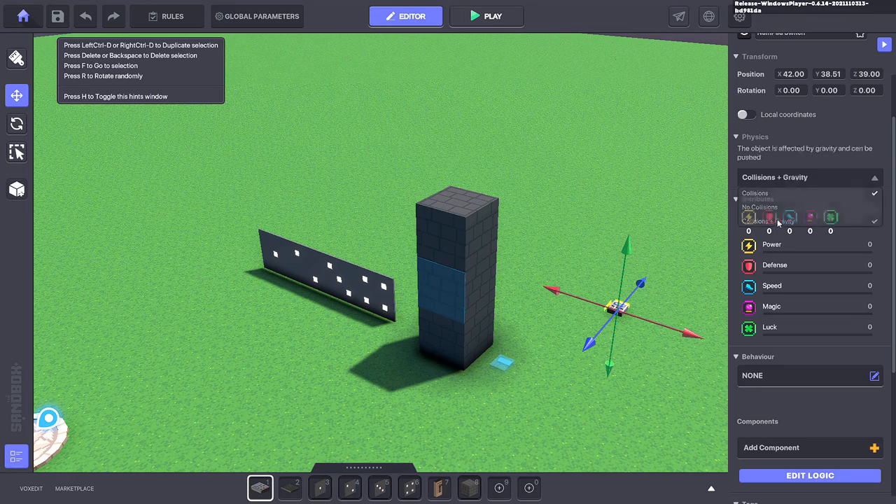
Step: Raise the NumPad Switch above the grass to Y 41.01 and shift it along the X axis toward the pillar
{"action": "left_click_drag", "start_coordinate": [688, 334], "coordinate": [606, 307]}
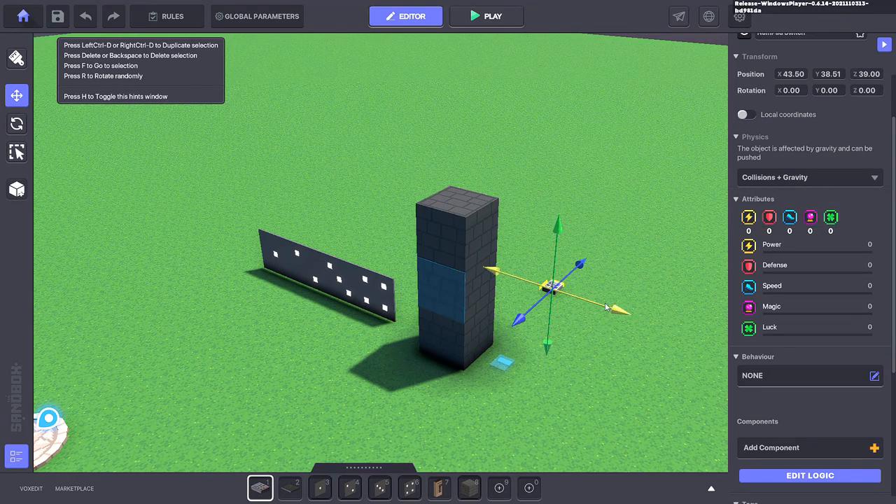
{"action": "left_click_drag", "start_coordinate": [560, 227], "coordinate": [560, 105]}
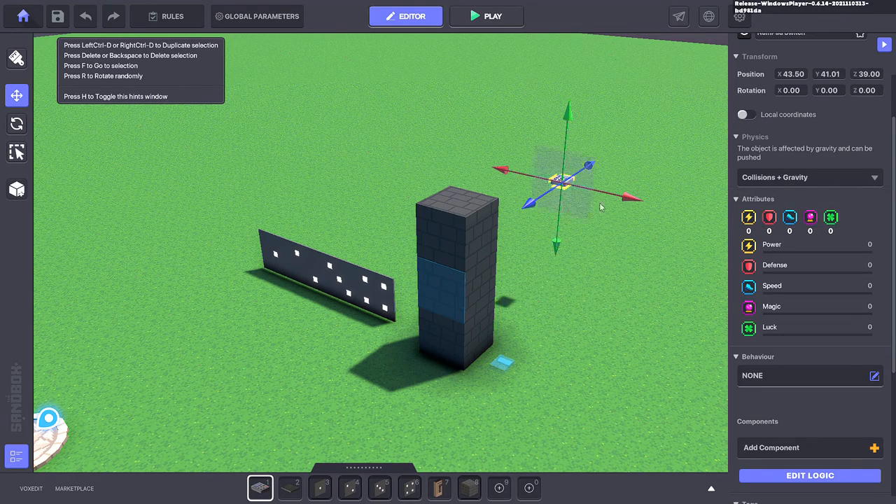
{"action": "right_click_drag", "start_coordinate": [600, 206], "coordinate": [623, 239]}
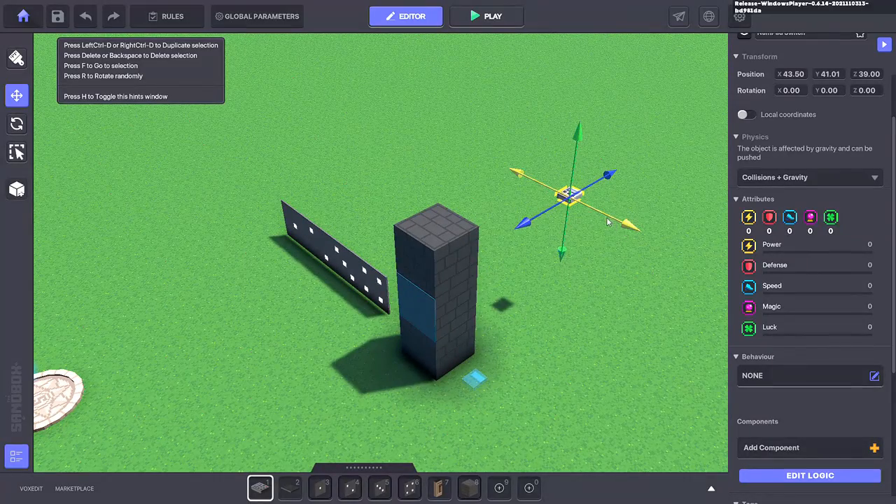
{"action": "left_click_drag", "start_coordinate": [607, 219], "coordinate": [598, 210]}
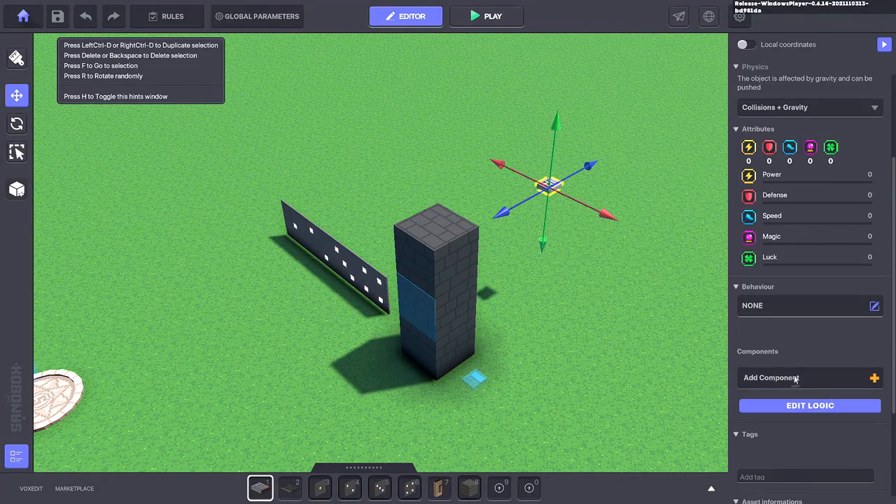
Step: Add the tag D1.Key to the NumPad Switch and raise the switch further above the grass
{"action": "scroll", "coordinate": [785, 380], "scroll_direction": "down", "scroll_amount": 2}
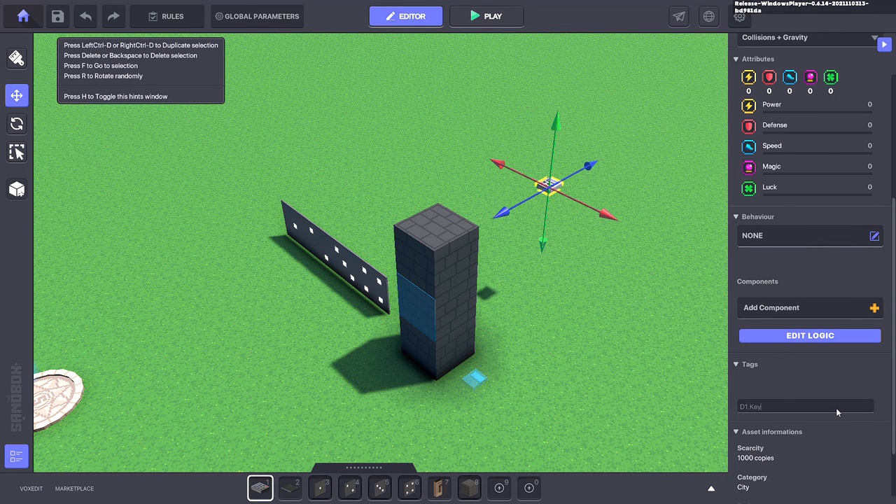
{"action": "key", "text": "Return"}
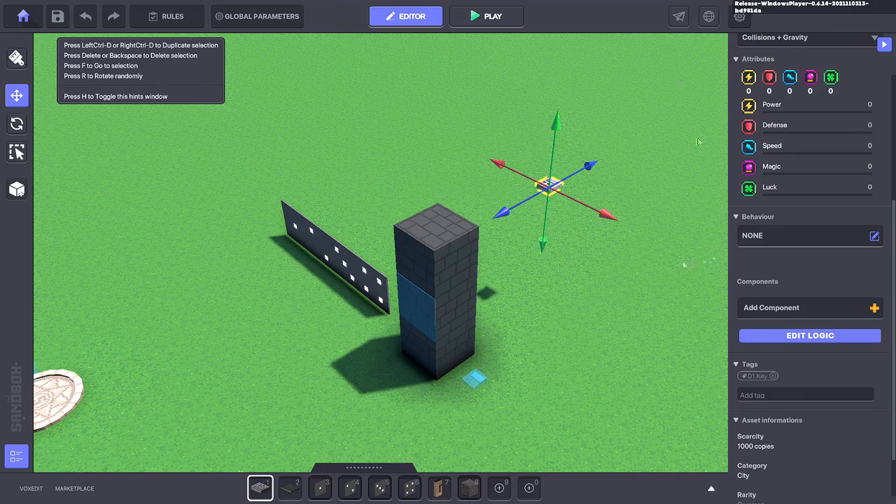
{"action": "scroll", "coordinate": [690, 263], "scroll_direction": "down", "scroll_amount": 2}
{"action": "key", "text": "e"}
{"action": "left_click_drag", "start_coordinate": [577, 207], "coordinate": [586, 133]}
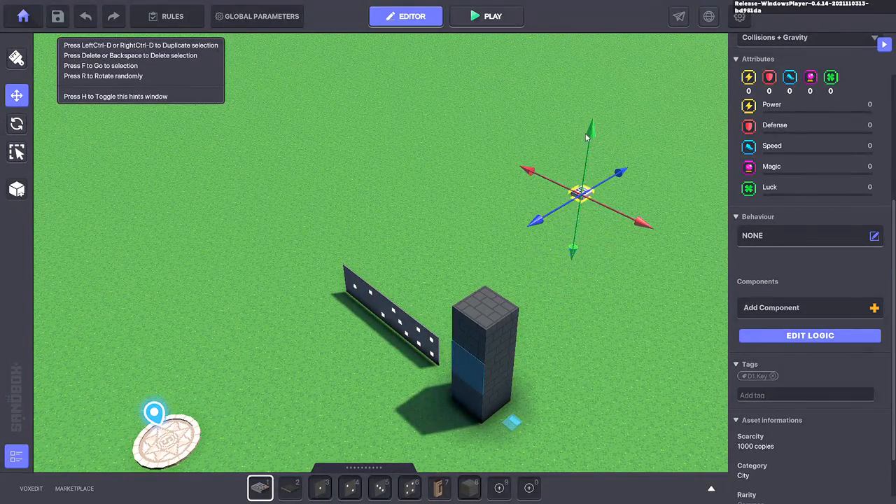
{"action": "mouse_move", "coordinate": [590, 246]}
{"action": "right_mouse_down"}
{"action": "mouse_move", "coordinate": [586, 237]}
{"action": "mouse_move", "coordinate": [592, 244]}
{"action": "right_mouse_up"}
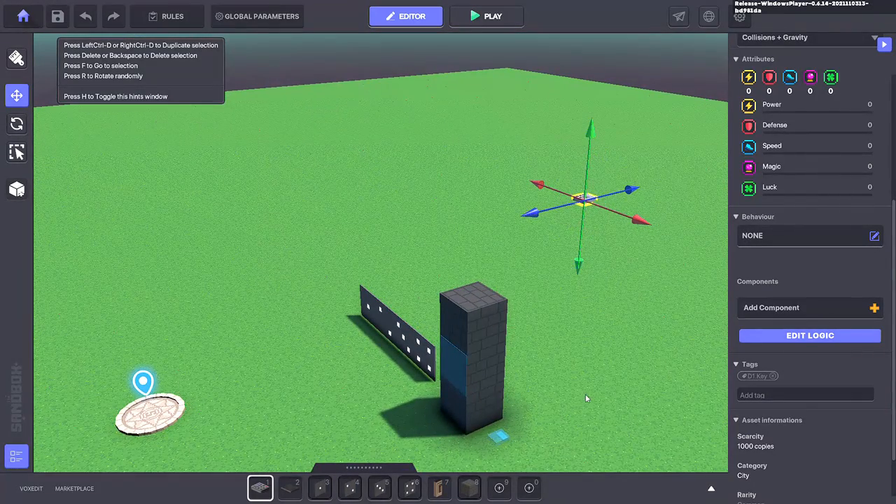
{"action": "left_click", "coordinate": [630, 315]}
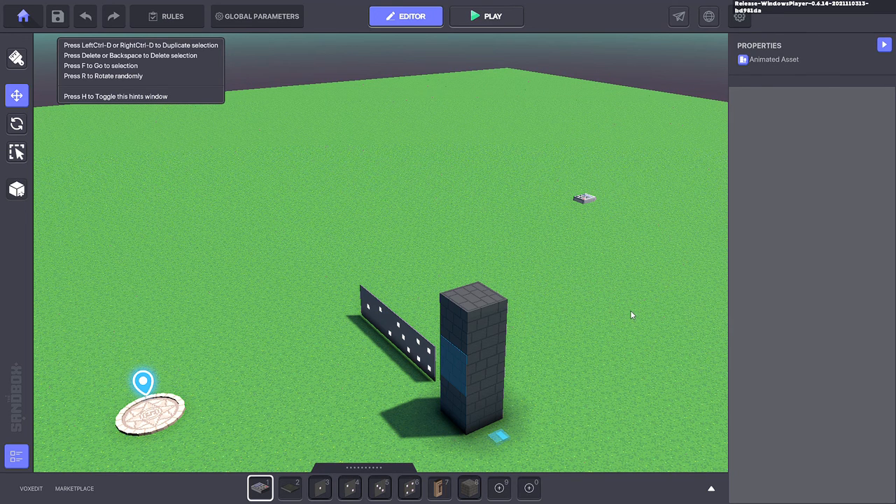
Step: Place a Concrete Floor Tile on the grass beside the pillar and shift it along the Z axis toward the spot below the floating switch
{"action": "key", "text": "2"}
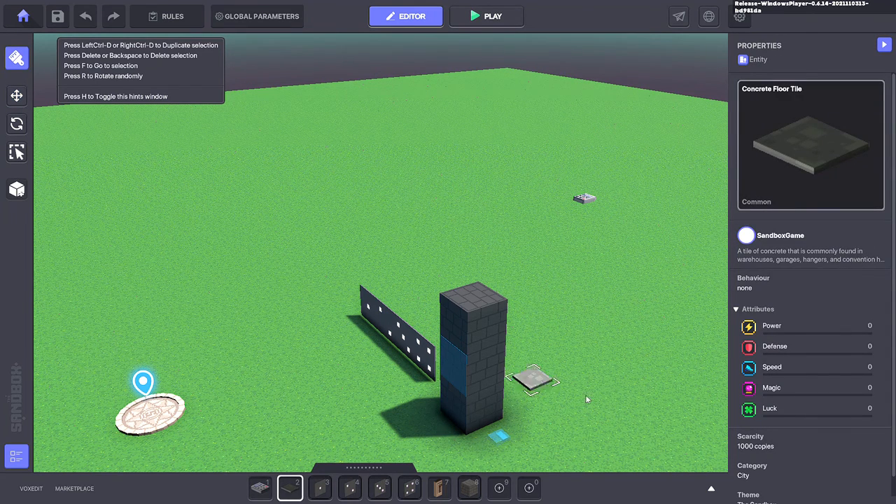
{"action": "left_click", "coordinate": [595, 361]}
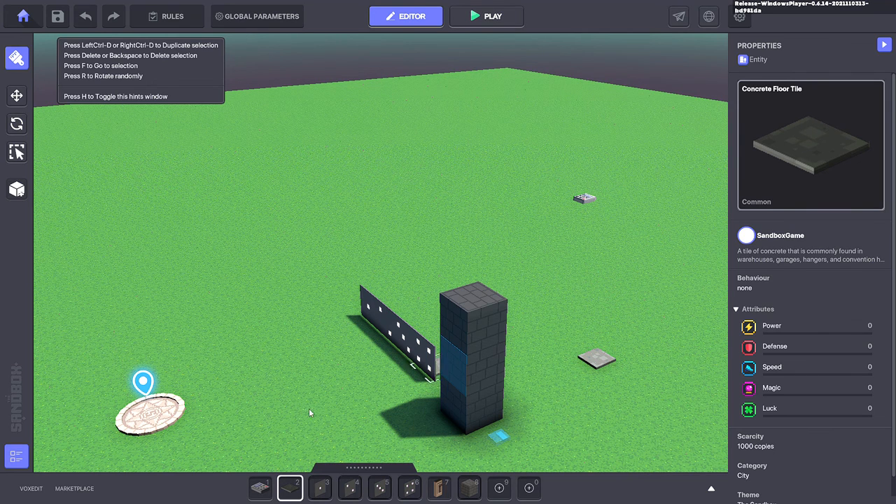
{"action": "left_click", "coordinate": [17, 95]}
{"action": "left_click", "coordinate": [595, 359]}
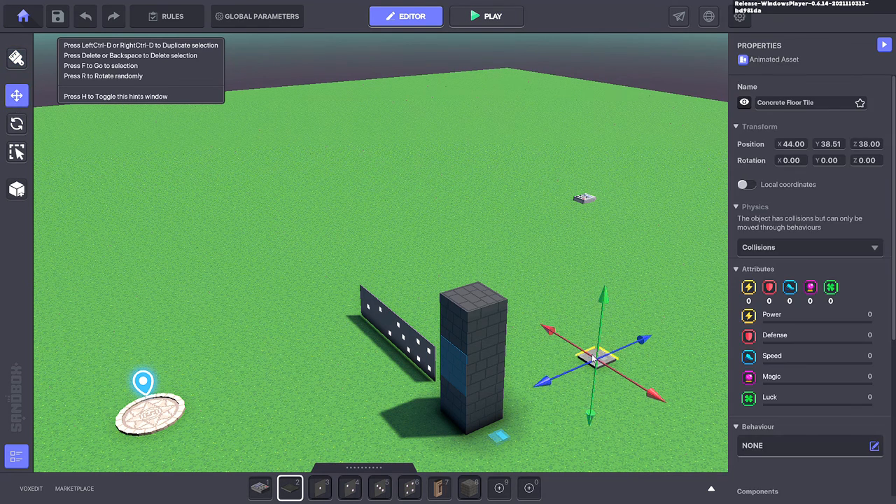
{"action": "right_click_drag", "start_coordinate": [539, 442], "coordinate": [574, 473]}
{"action": "right_click_drag", "start_coordinate": [644, 425], "coordinate": [595, 407]}
{"action": "scroll", "coordinate": [833, 428], "scroll_direction": "down", "scroll_amount": 2}
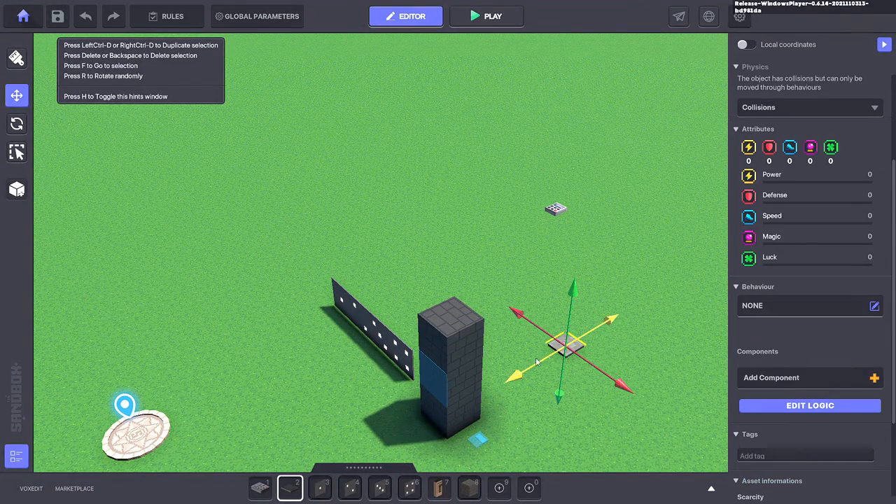
{"action": "left_click_drag", "start_coordinate": [527, 363], "coordinate": [514, 373]}
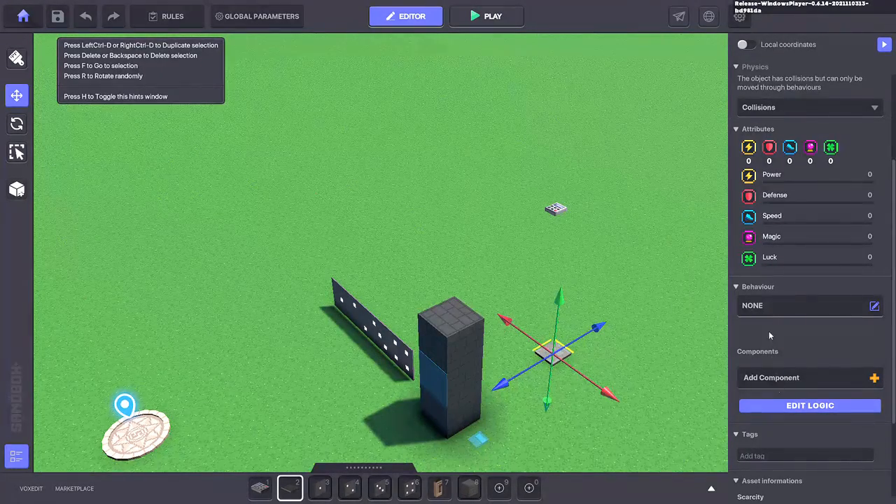
Step: Give the Concrete Floor Tile the Door behaviour, without its default required messages Interact and Trigger and without the Indicator component
{"action": "left_click", "coordinate": [770, 306]}
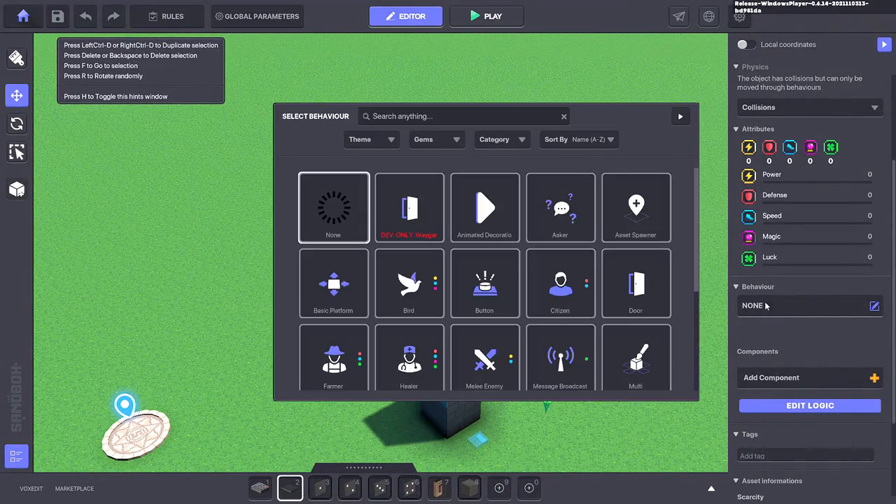
{"action": "left_click", "coordinate": [644, 289]}
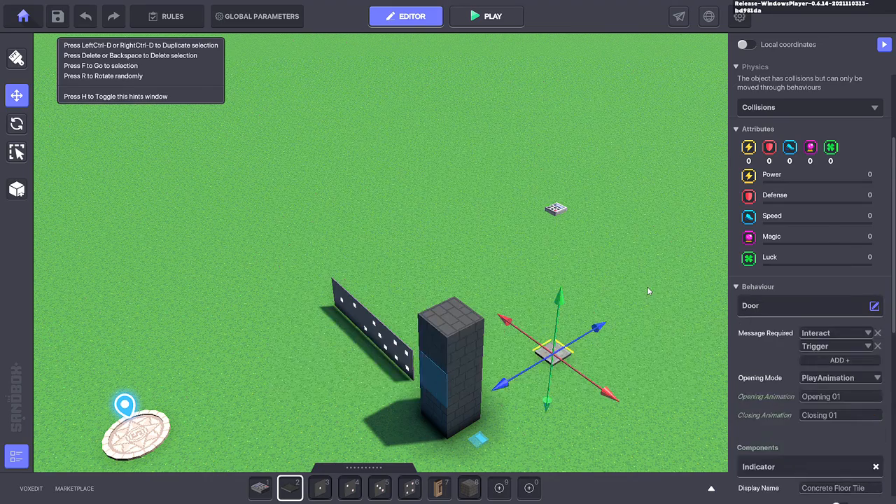
{"action": "left_click", "coordinate": [871, 341]}
{"action": "left_click", "coordinate": [878, 333]}
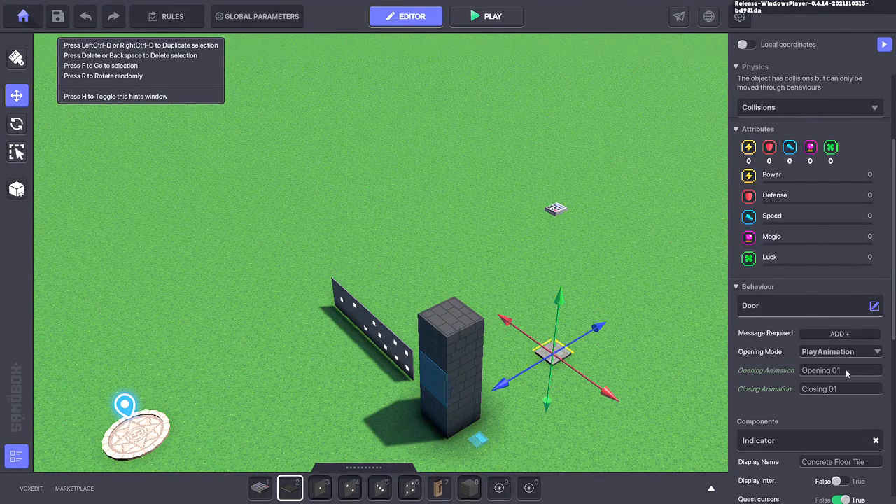
{"action": "scroll", "coordinate": [846, 413], "scroll_direction": "down", "scroll_amount": 1}
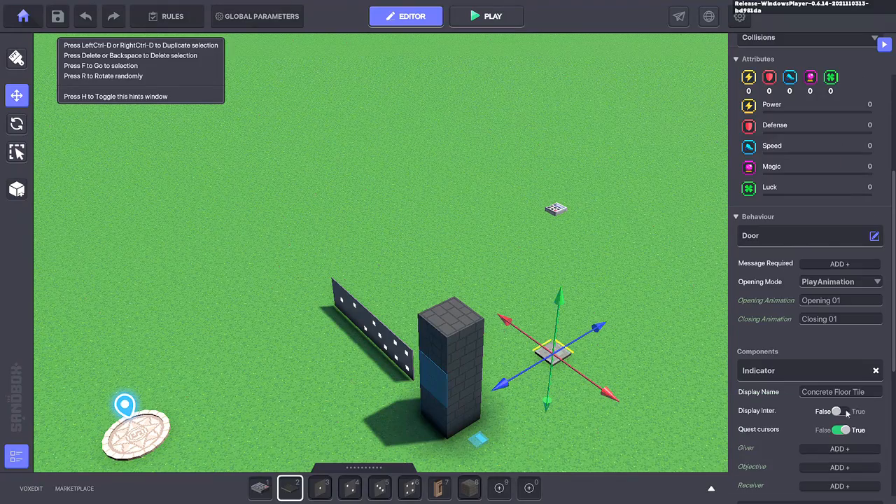
{"action": "left_click", "coordinate": [876, 371]}
Step: In the floor tile's logic settings, add D1.Toggle as the message required by the Door behaviour
{"action": "left_click", "coordinate": [805, 406]}
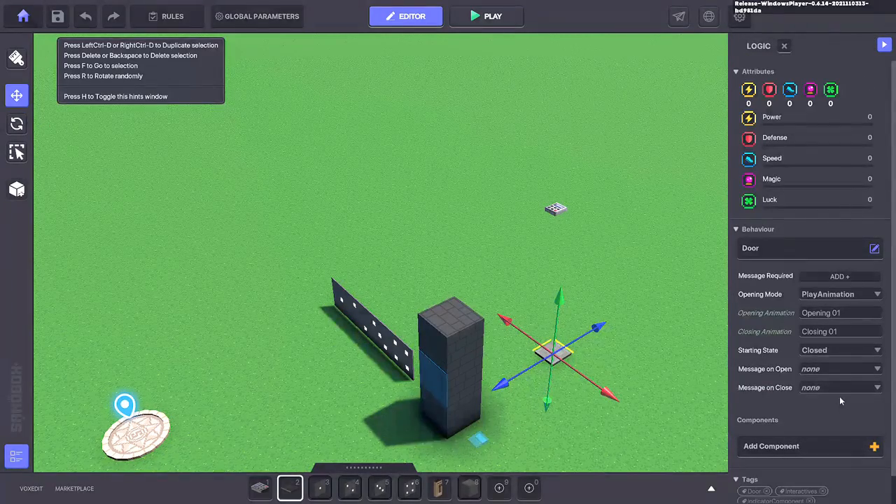
{"action": "left_click", "coordinate": [828, 277]}
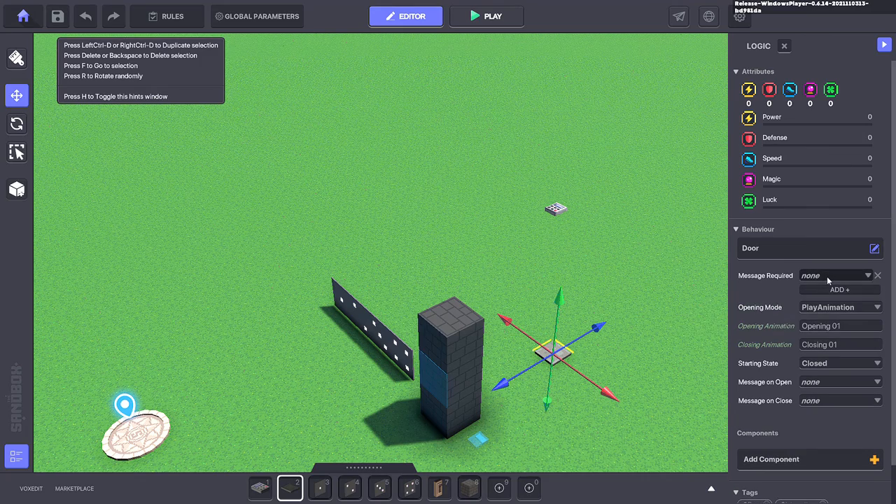
{"action": "left_click", "coordinate": [817, 279]}
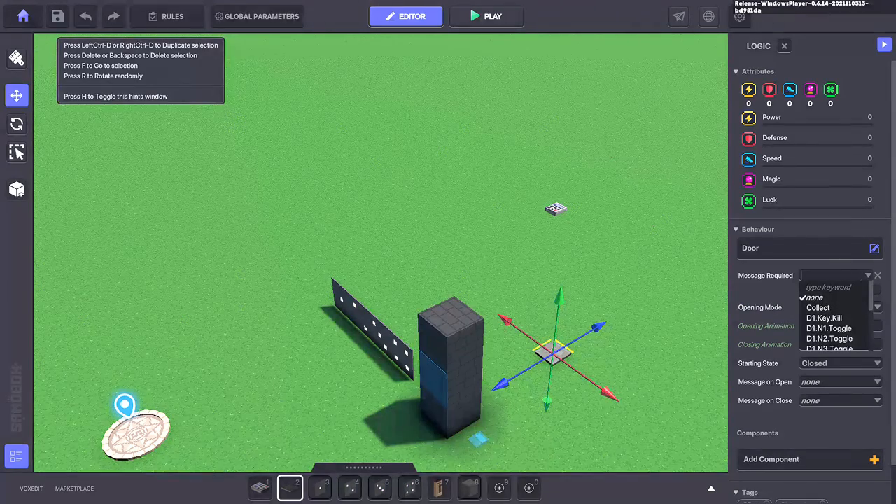
{"action": "type", "text": "D1."}
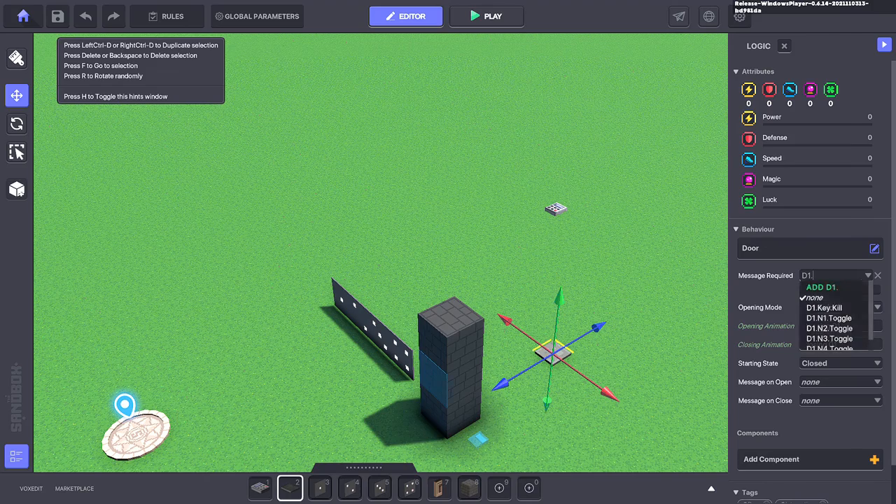
{"action": "type", "text": "Toggle"}
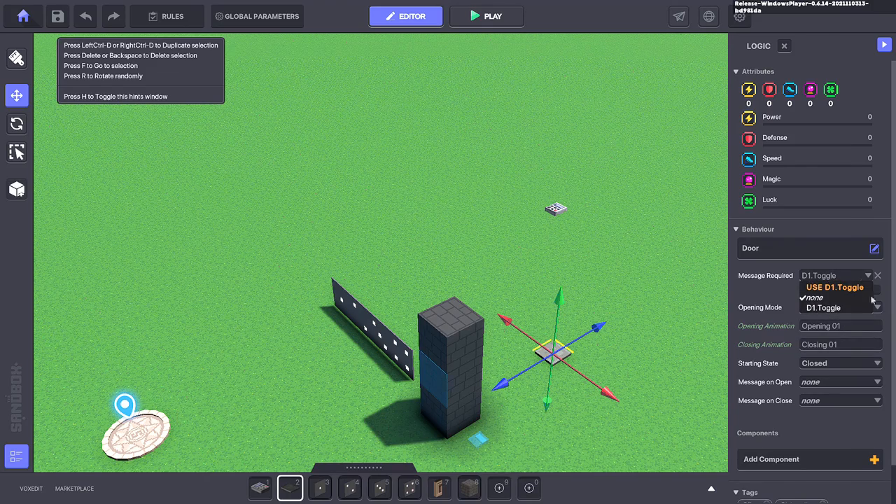
{"action": "left_click", "coordinate": [823, 288]}
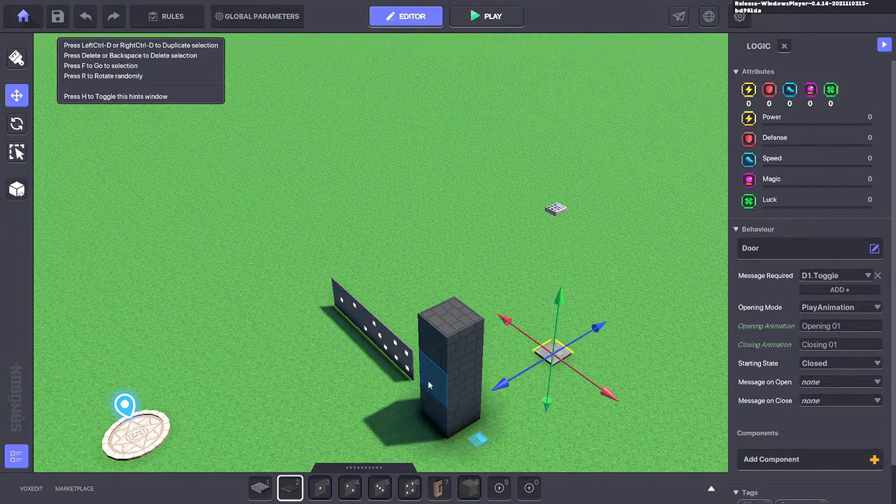
Step: Align the floor tile beneath the NumPad Switch at Z 39.00 and raise the switch a little higher
{"action": "right_click_drag", "start_coordinate": [523, 432], "coordinate": [546, 495]}
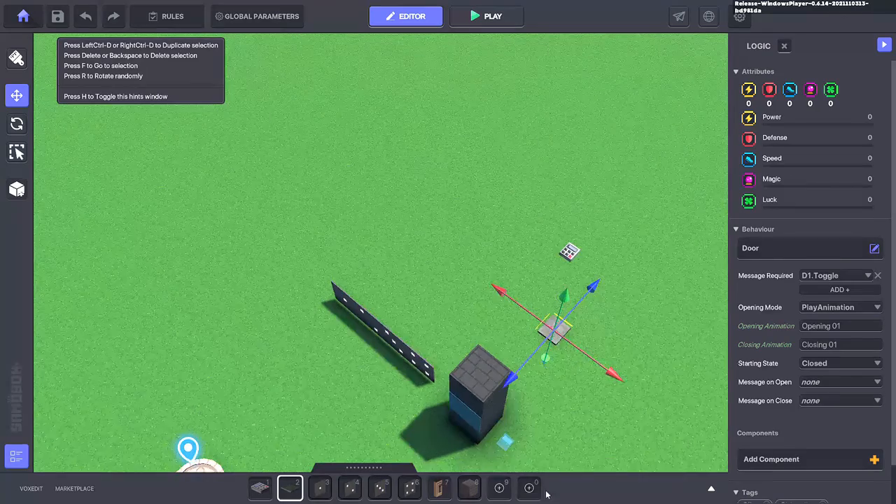
{"action": "right_click_drag", "start_coordinate": [551, 384], "coordinate": [482, 422]}
{"action": "left_click_drag", "start_coordinate": [544, 369], "coordinate": [530, 371]}
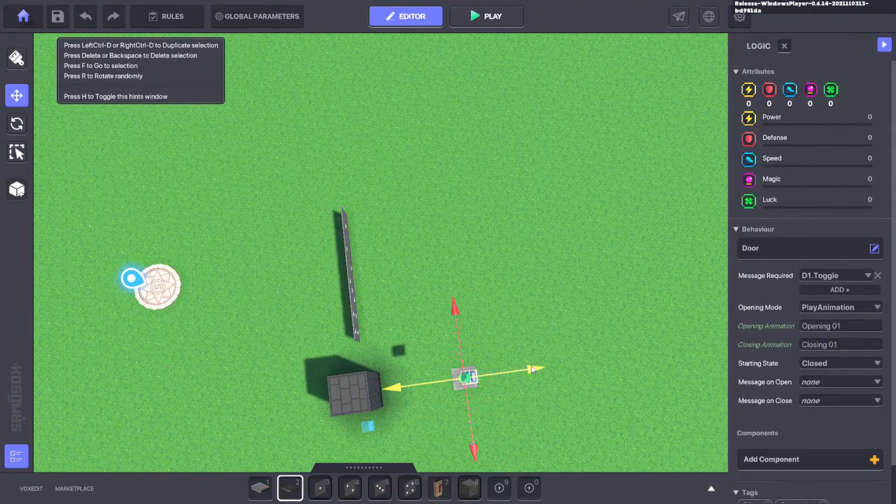
{"action": "right_click_drag", "start_coordinate": [519, 382], "coordinate": [562, 231]}
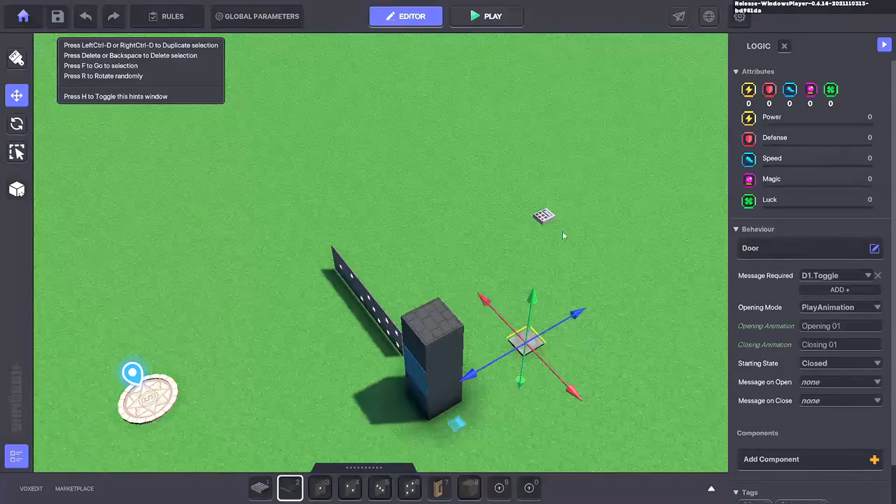
{"action": "left_click", "coordinate": [546, 216]}
{"action": "left_click_drag", "start_coordinate": [551, 166], "coordinate": [555, 137]}
{"action": "left_click", "coordinate": [569, 367]}
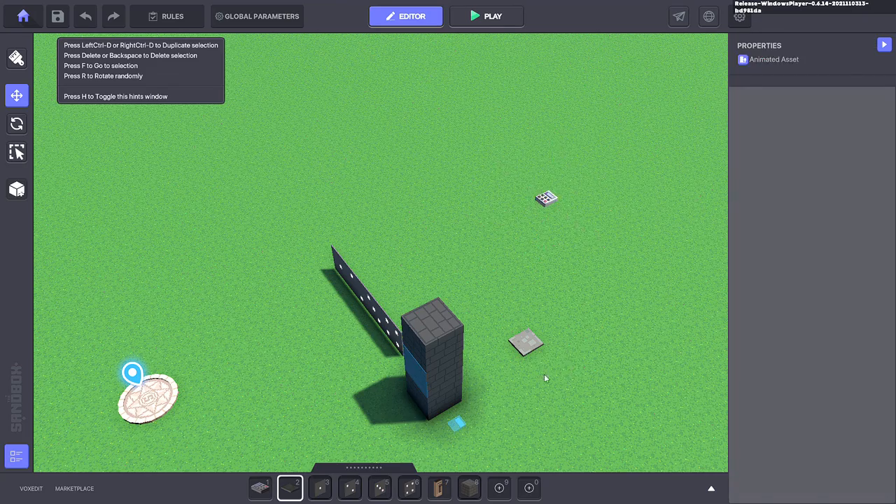
Step: Raise the Concrete Floor Tile off the grass to Y 39.51
{"action": "right_click_drag", "start_coordinate": [544, 376], "coordinate": [520, 354]}
{"action": "left_click", "coordinate": [509, 352]}
{"action": "left_click_drag", "start_coordinate": [503, 289], "coordinate": [518, 253]}
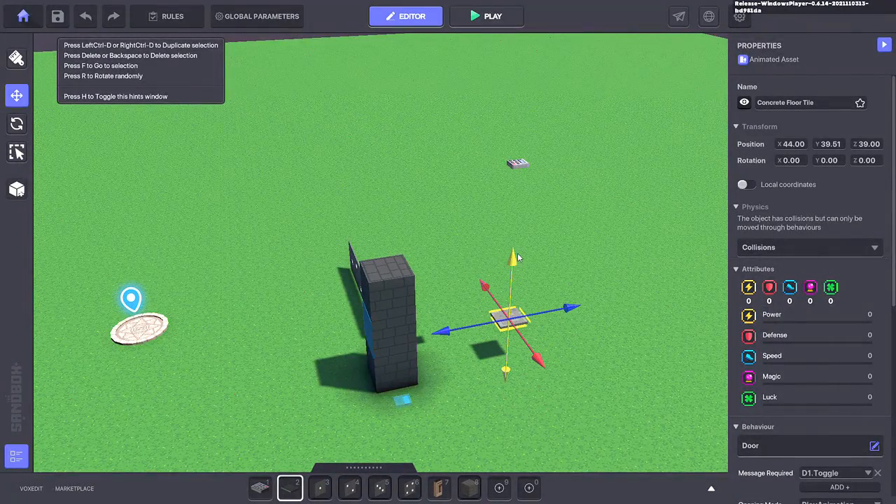
Step: Duplicate the Concrete Floor Tile and place the copy directly above the original at X 44.00, Y 40.51, Z 39.00
{"action": "mouse_move", "coordinate": [563, 367]}
{"action": "right_mouse_down"}
{"action": "mouse_move", "coordinate": [572, 324]}
{"action": "mouse_move", "coordinate": [556, 350]}
{"action": "mouse_move", "coordinate": [574, 358]}
{"action": "right_mouse_up"}
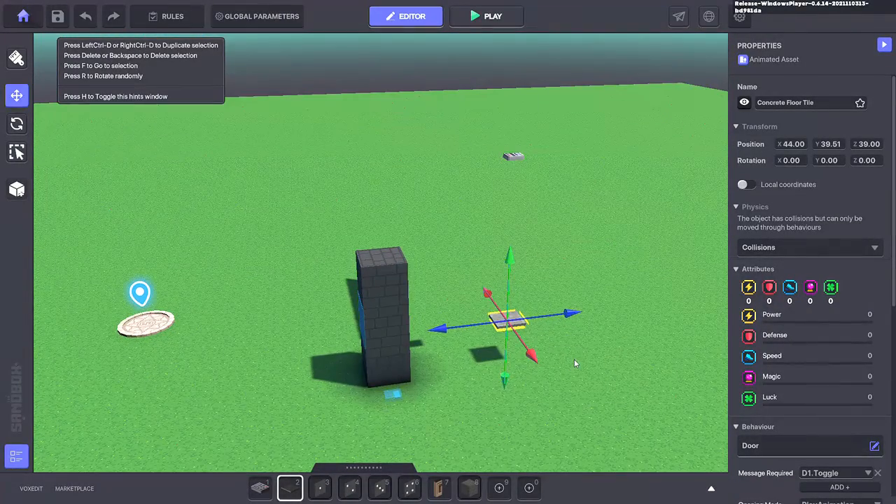
{"action": "key", "text": "ctrl+d"}
{"action": "left_click_drag", "start_coordinate": [550, 338], "coordinate": [559, 336]}
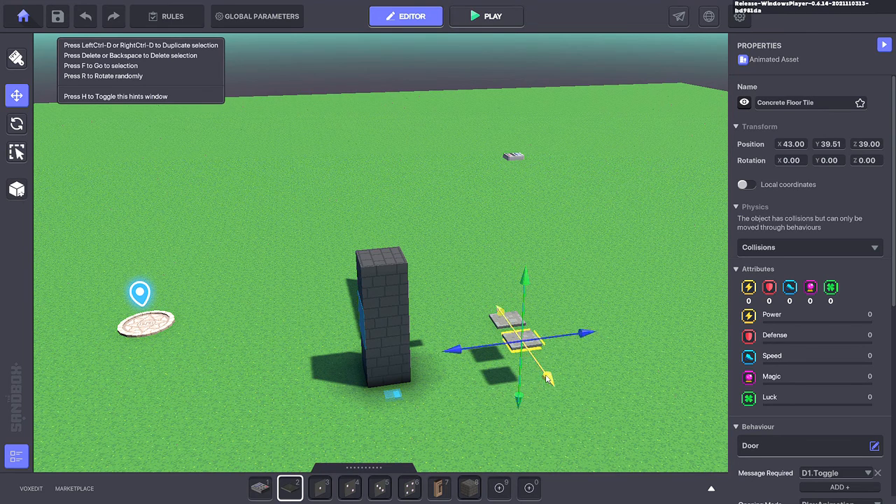
{"action": "left_click_drag", "start_coordinate": [540, 375], "coordinate": [533, 355]}
{"action": "left_click_drag", "start_coordinate": [509, 272], "coordinate": [517, 219]}
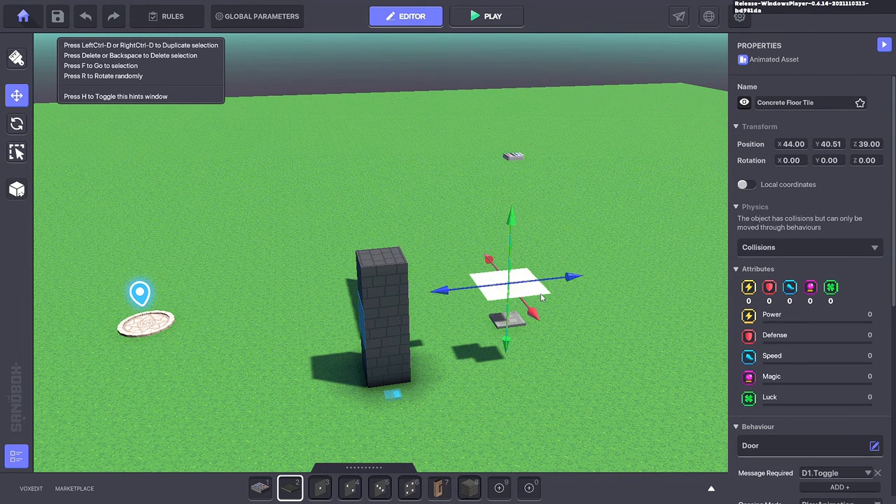
Step: Duplicate the upper Concrete Floor Tile and stack the copy above it at X 44.00, Y 41.51, Z 39.00
{"action": "key", "text": "ctrl+d"}
{"action": "left_click_drag", "start_coordinate": [568, 299], "coordinate": [573, 298]}
{"action": "left_click_drag", "start_coordinate": [544, 324], "coordinate": [537, 302]}
{"action": "left_click_drag", "start_coordinate": [523, 231], "coordinate": [522, 200]}
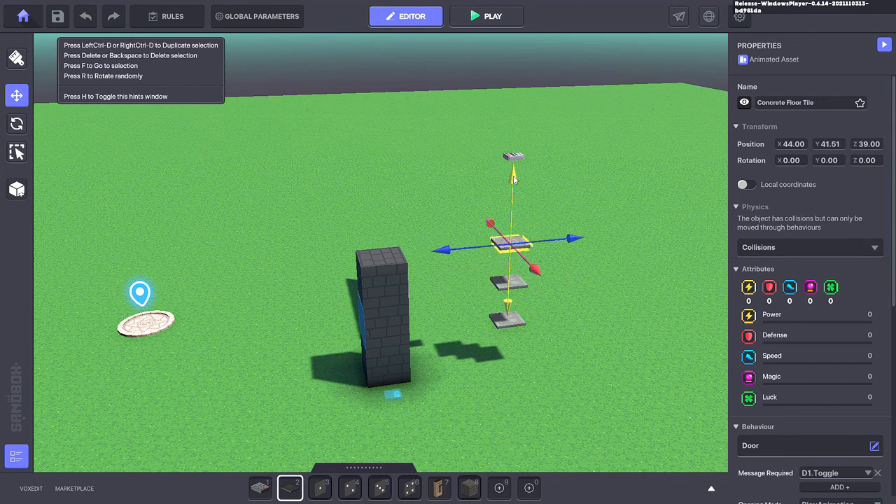
Step: Add a fourth Concrete Floor Tile by duplicating the topmost one, placing it at X 44.00, Y 42.51, Z 39.00
{"action": "key", "text": "ctrl+d"}
{"action": "left_click_drag", "start_coordinate": [565, 256], "coordinate": [529, 257]}
{"action": "left_click_drag", "start_coordinate": [514, 185], "coordinate": [519, 140]}
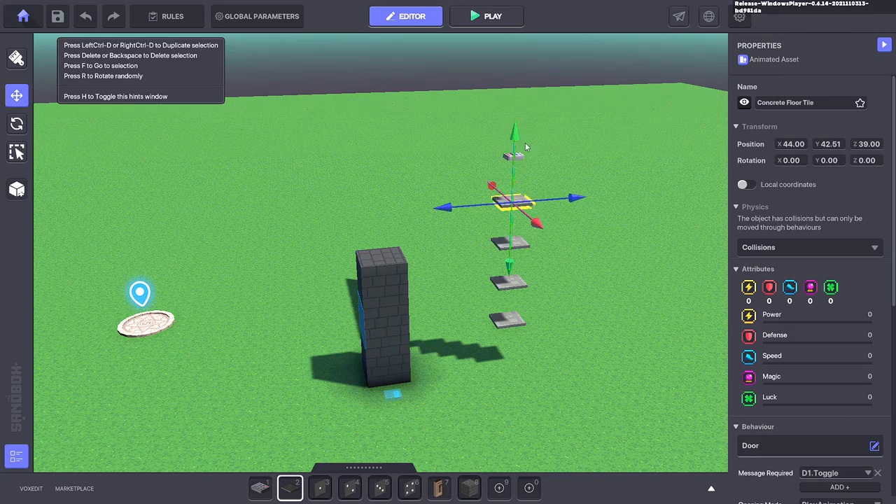
{"action": "right_click_drag", "start_coordinate": [527, 145], "coordinate": [564, 290]}
{"action": "left_click", "coordinate": [611, 243]}
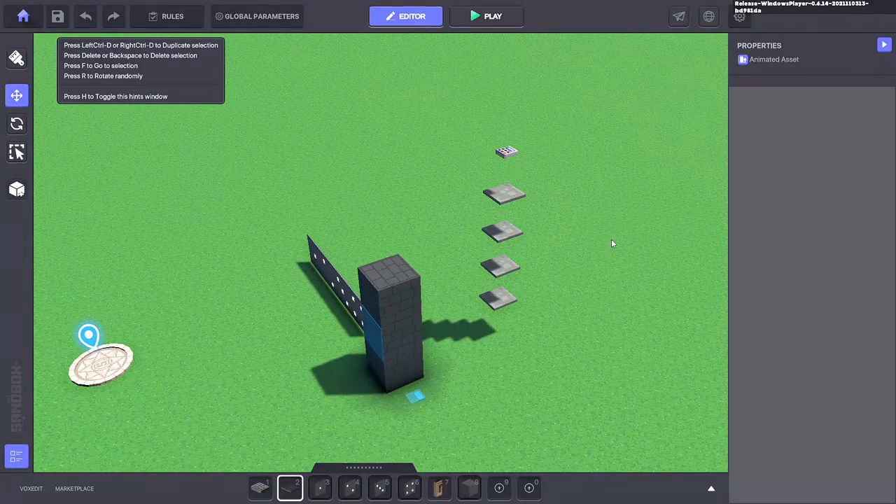
Step: Playtest the scene by running to the pillar and triggering Toggle to check the stacked tiles, then return to the editor
{"action": "key", "text": "ctrl+p"}
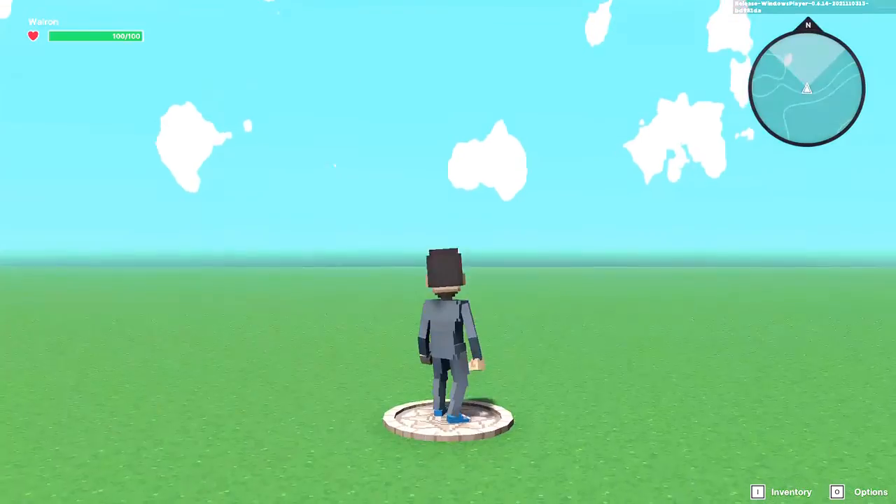
{"action": "key", "text": "w"}
{"action": "key", "text": "space"}
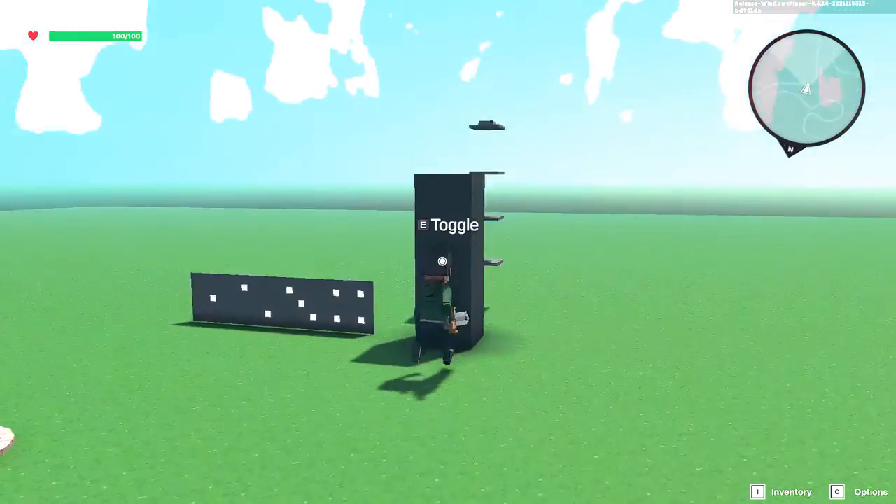
{"action": "key", "text": "e"}
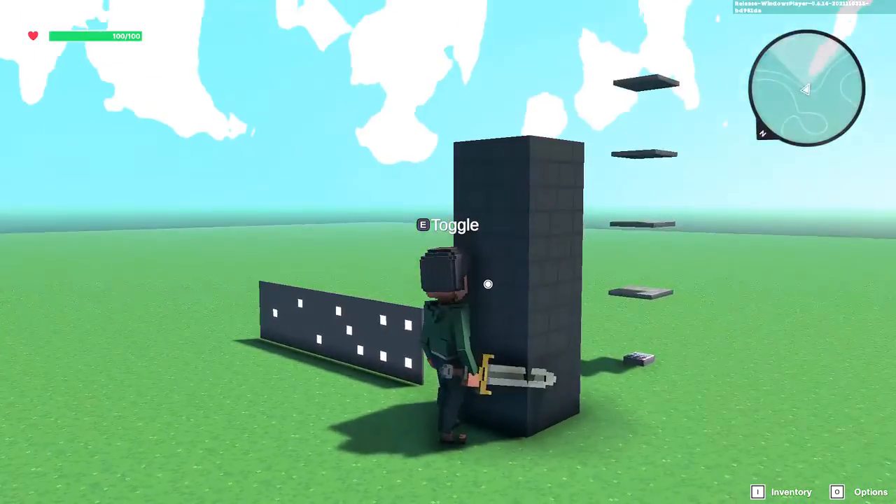
{"action": "key", "text": "ctrl+p"}
Step: Set the Door Starting State to Open for the lowest and the third floor tile of the stack
{"action": "right_click_drag", "start_coordinate": [483, 322], "coordinate": [516, 315]}
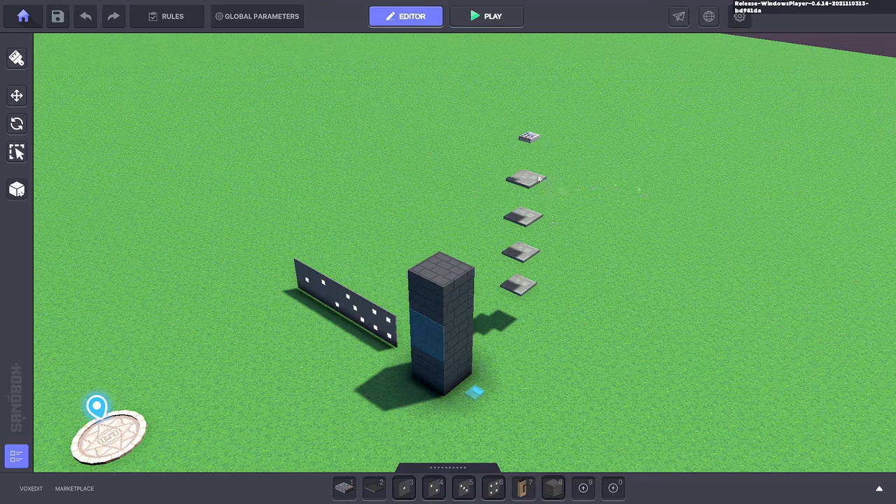
{"action": "left_click", "coordinate": [528, 223]}
{"action": "left_click", "coordinate": [530, 287], "text": "shift"}
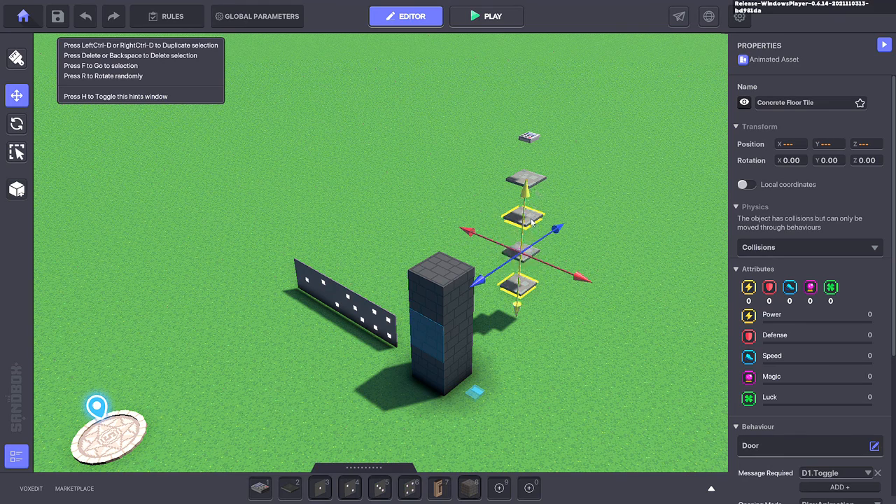
{"action": "scroll", "coordinate": [770, 329], "scroll_direction": "down", "scroll_amount": 3}
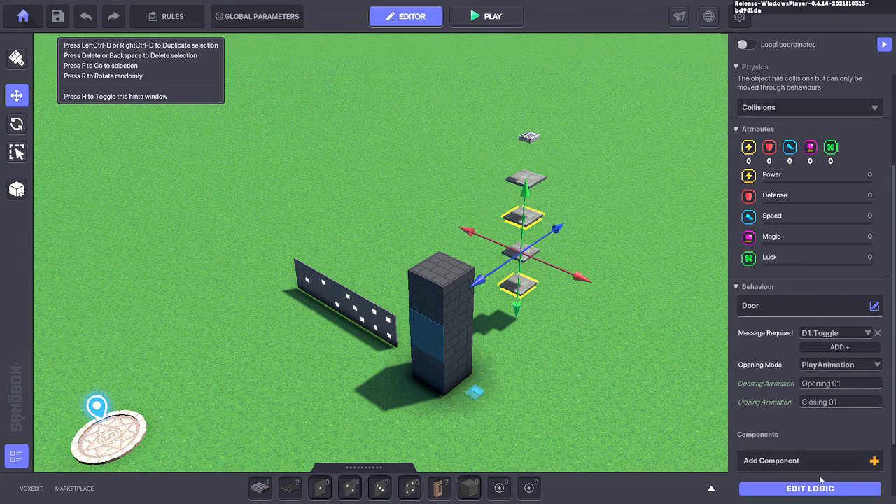
{"action": "scroll", "coordinate": [812, 492], "scroll_direction": "down", "scroll_amount": 1}
{"action": "mouse_move", "coordinate": [750, 366]}
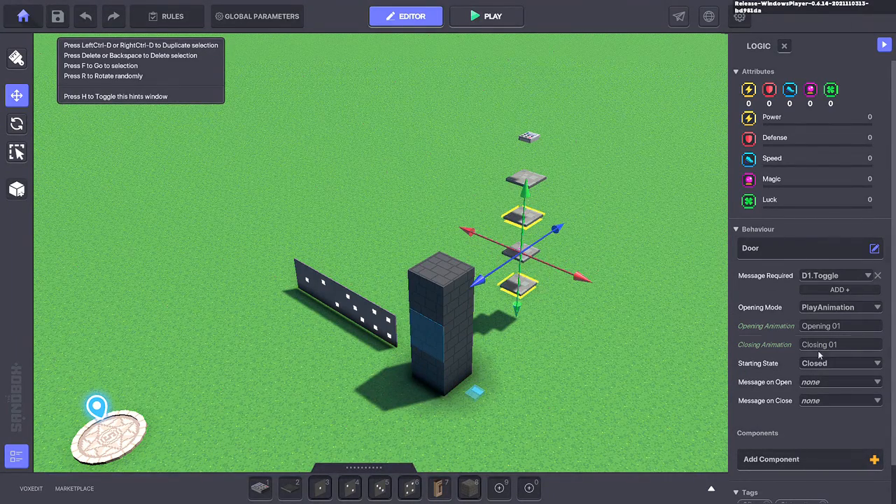
{"action": "left_click", "coordinate": [831, 363]}
{"action": "left_click", "coordinate": [816, 373]}
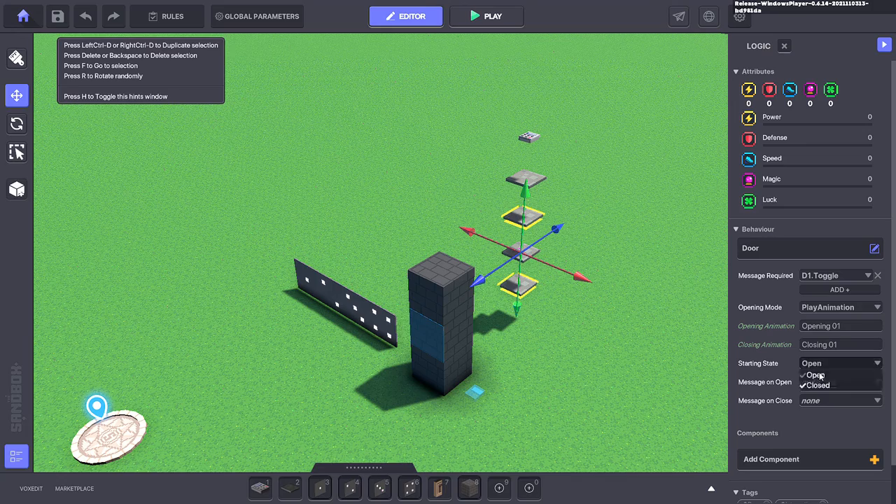
{"action": "left_click", "coordinate": [660, 255]}
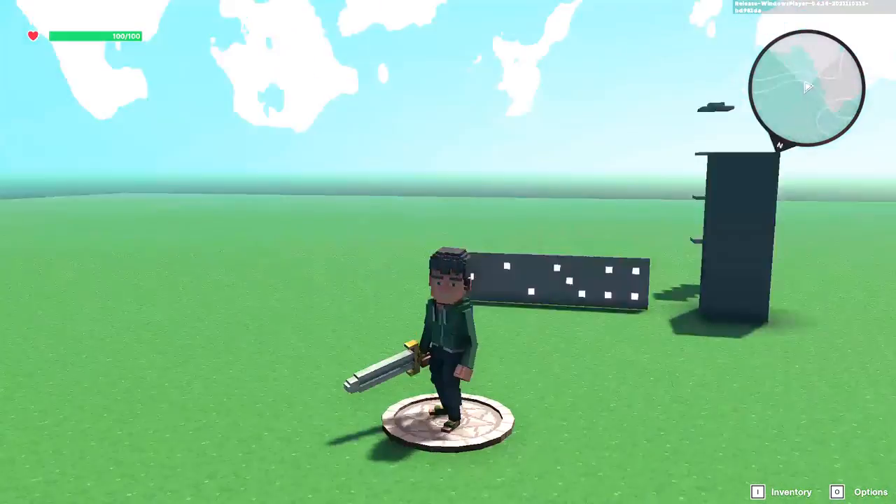
Step: Playtest the alternating tiles from the toggle pillar, watch how the NumPad Switch falls, and return to the editor
{"action": "key", "text": "w"}
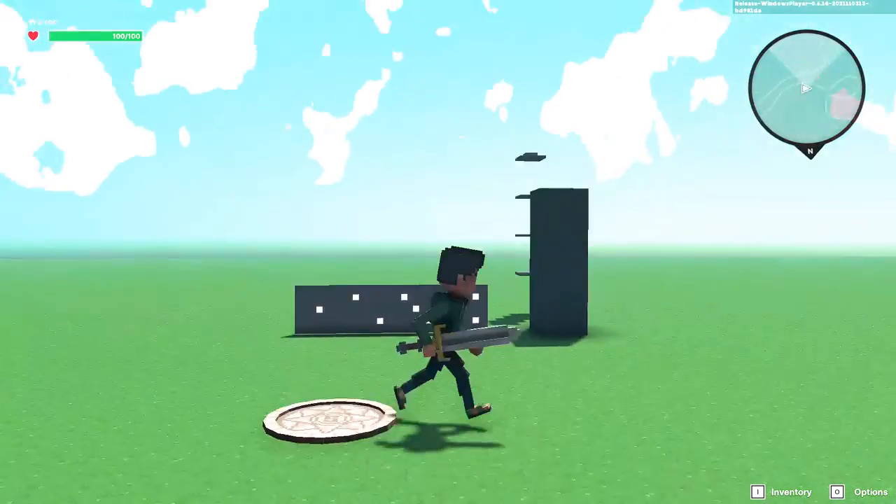
{"action": "key", "text": "d"}
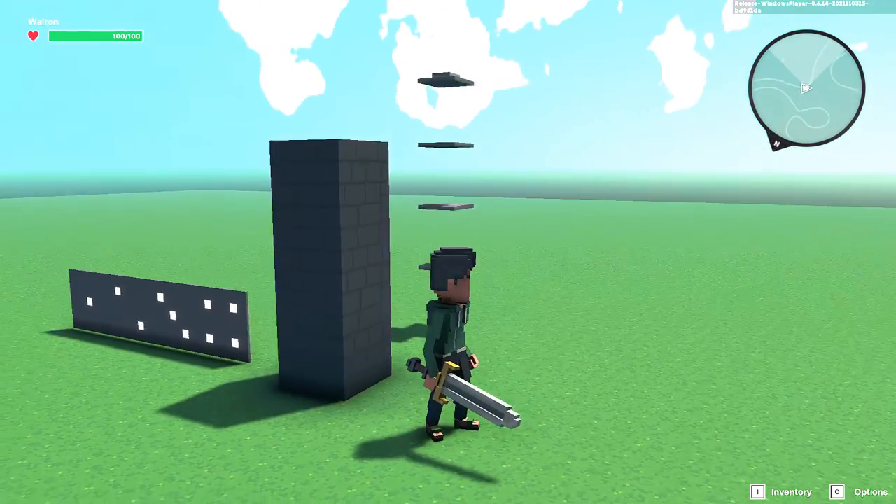
{"action": "key", "text": "a"}
{"action": "key", "text": "w"}
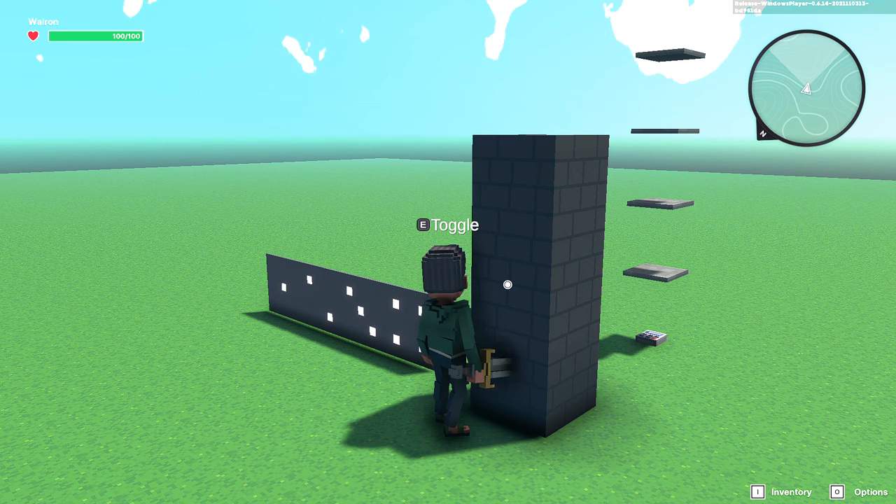
{"action": "key", "text": "Escape"}
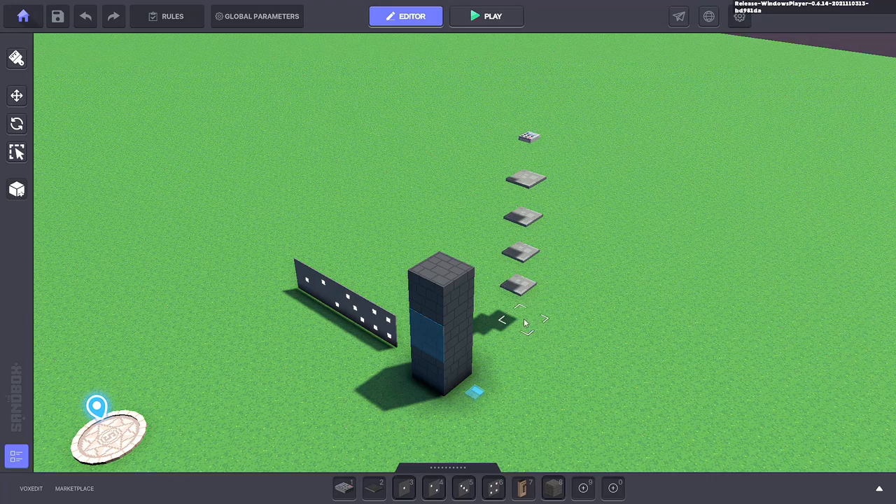
Step: Duplicate the NumPad Switch and place the copy beside the stack at X 40.50, Y 43.51, Z 39.00
{"action": "left_click", "coordinate": [535, 139]}
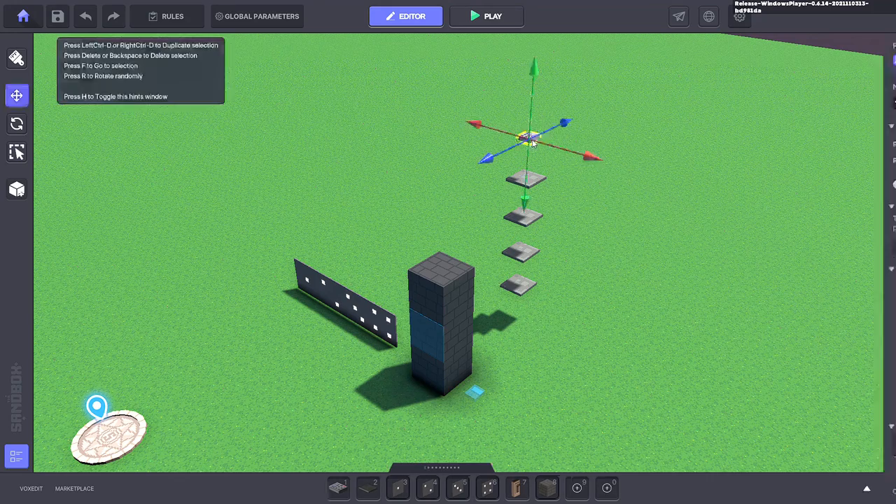
{"action": "key", "text": "ctrl+d"}
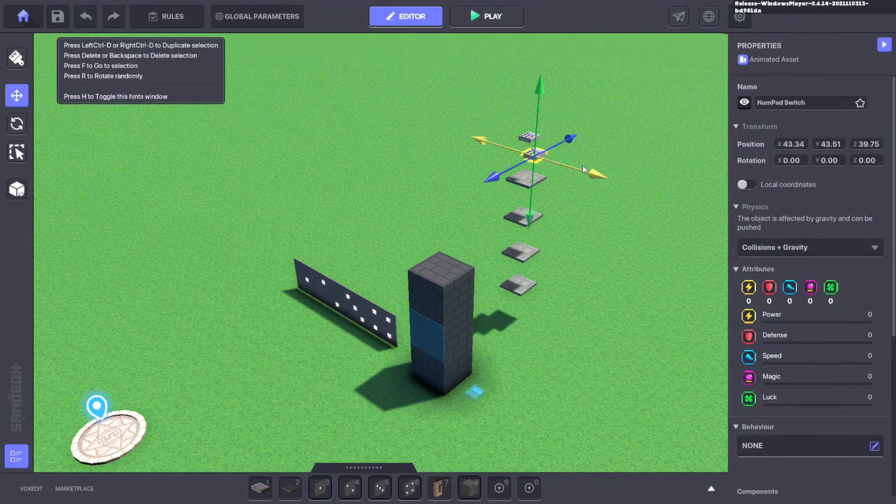
{"action": "left_click_drag", "start_coordinate": [584, 167], "coordinate": [653, 197]}
{"action": "left_click_drag", "start_coordinate": [566, 183], "coordinate": [579, 176]}
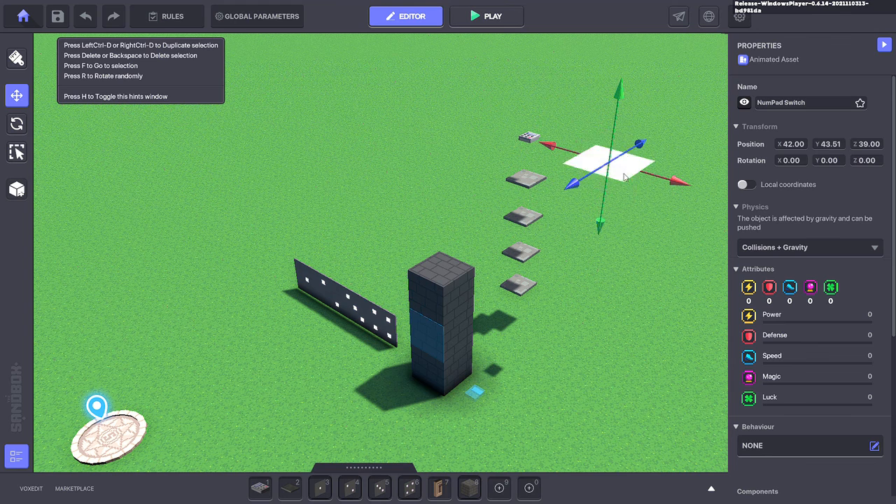
{"action": "scroll", "coordinate": [790, 375], "scroll_direction": "down", "scroll_amount": 2}
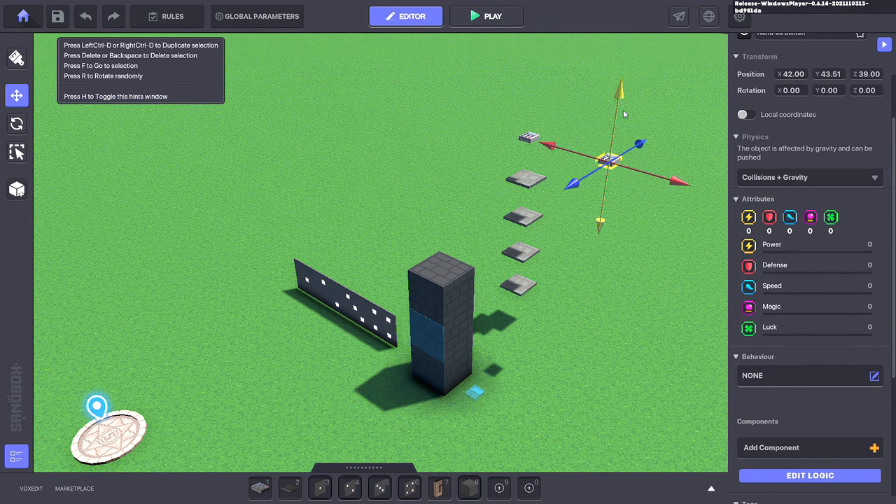
{"action": "left_click_drag", "start_coordinate": [665, 181], "coordinate": [737, 208]}
Step: Add a Health component to the original NumPad Switch above the tiles and set its Death Event to RespawnToTag
{"action": "left_click", "coordinate": [530, 139]}
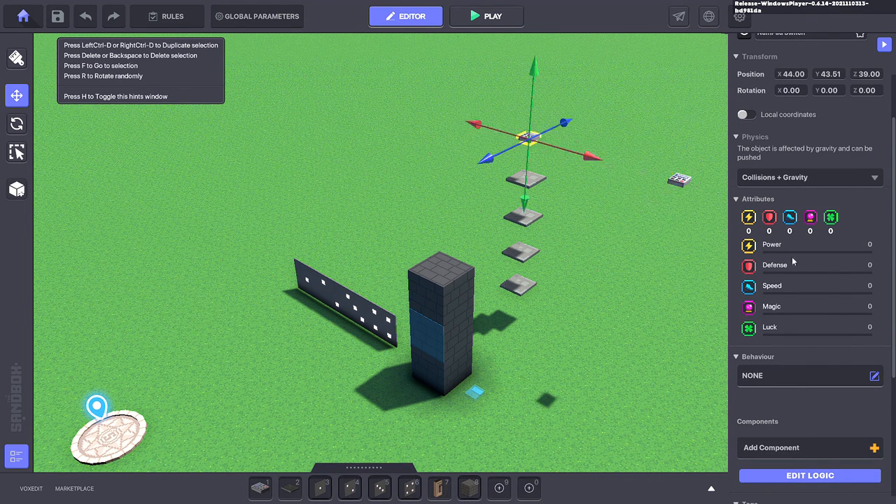
{"action": "scroll", "coordinate": [826, 292], "scroll_direction": "down", "scroll_amount": 3}
{"action": "left_click", "coordinate": [837, 377]}
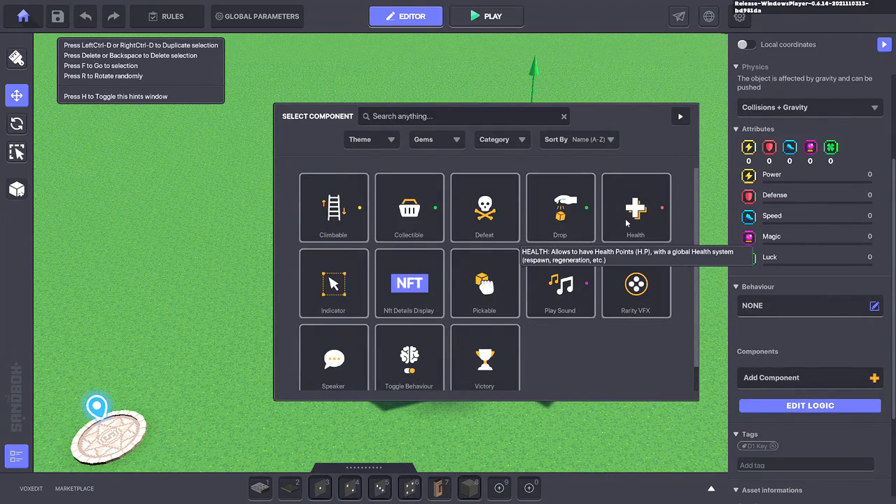
{"action": "left_click", "coordinate": [631, 217]}
{"action": "scroll", "coordinate": [833, 378], "scroll_direction": "down", "scroll_amount": 2}
{"action": "left_click", "coordinate": [838, 377]}
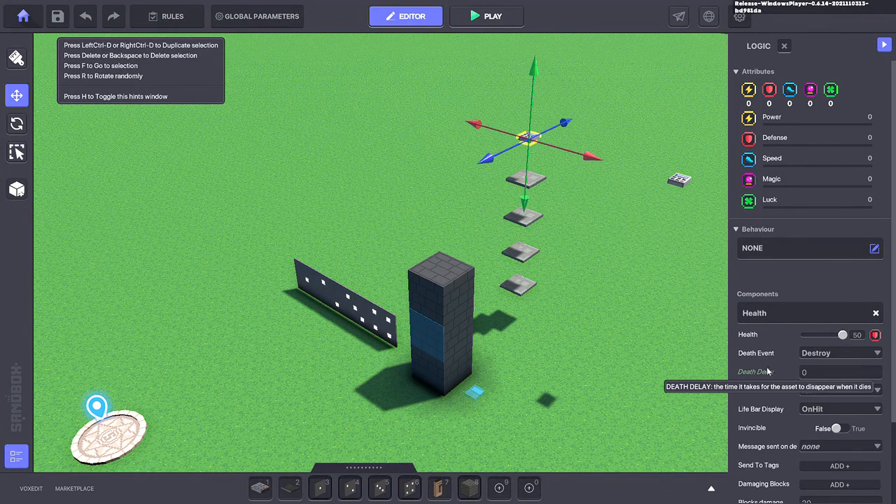
{"action": "left_click", "coordinate": [827, 355]}
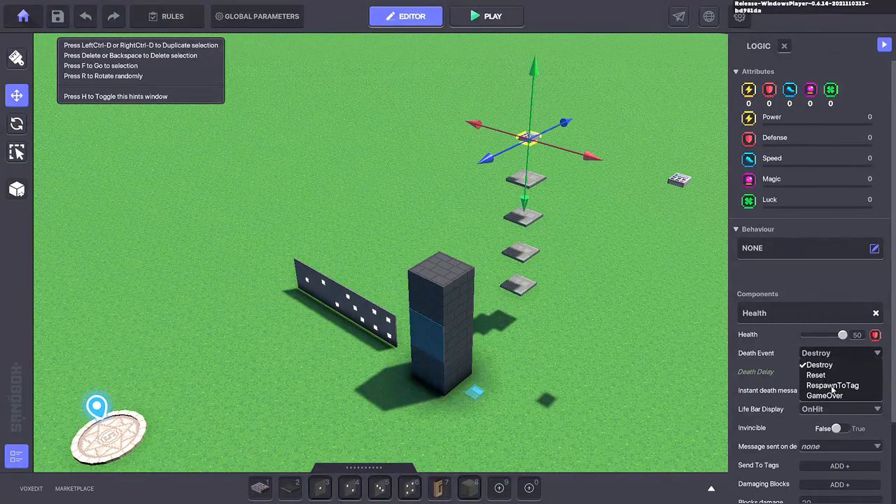
{"action": "left_click", "coordinate": [827, 387]}
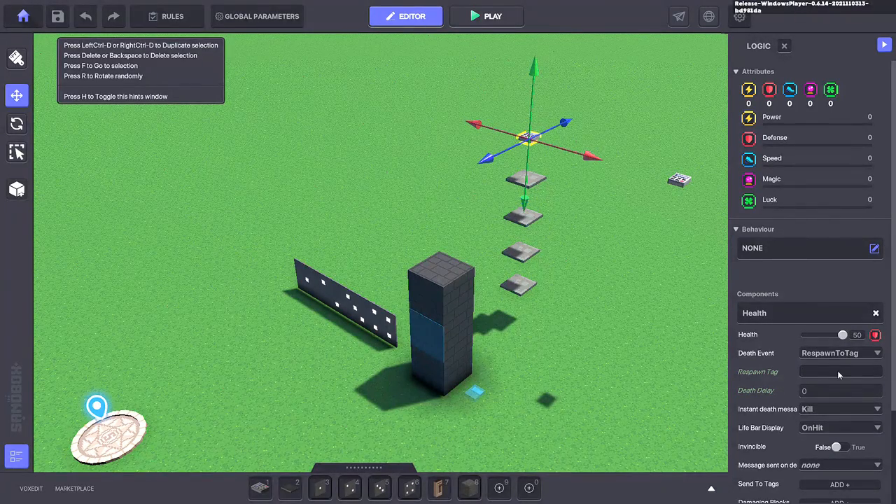
Step: Set the Health component's Respawn Tag to D1.Key.Spawn, Death Delay to -2 and instant death message to D1.Key.Kill
{"action": "left_click", "coordinate": [837, 371]}
{"action": "type", "text": "D1.Key.Spawn"}
{"action": "key", "text": "Tab"}
{"action": "left_click", "coordinate": [840, 405]}
{"action": "type", "text": "D1."}
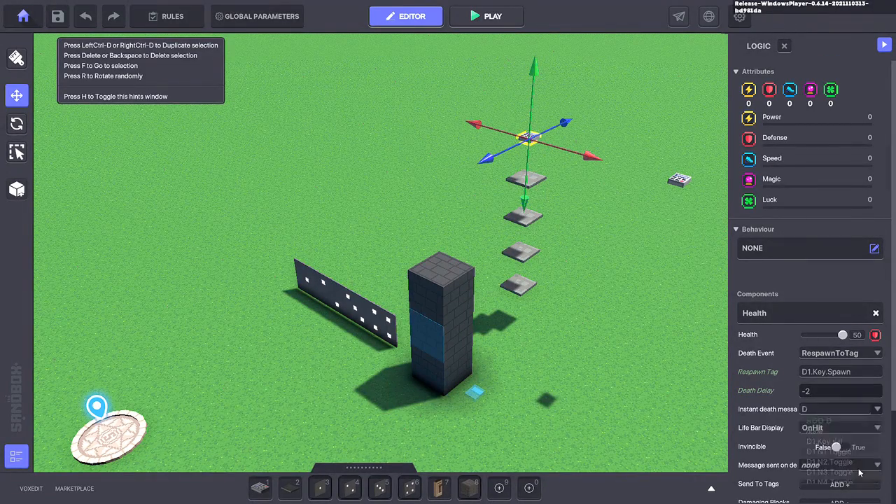
{"action": "type", "text": "Key.Kill"}
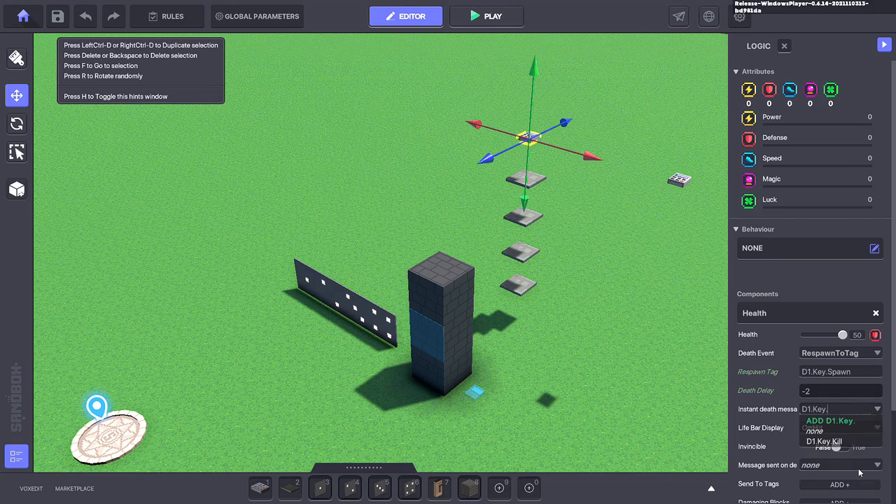
{"action": "key", "text": "Return"}
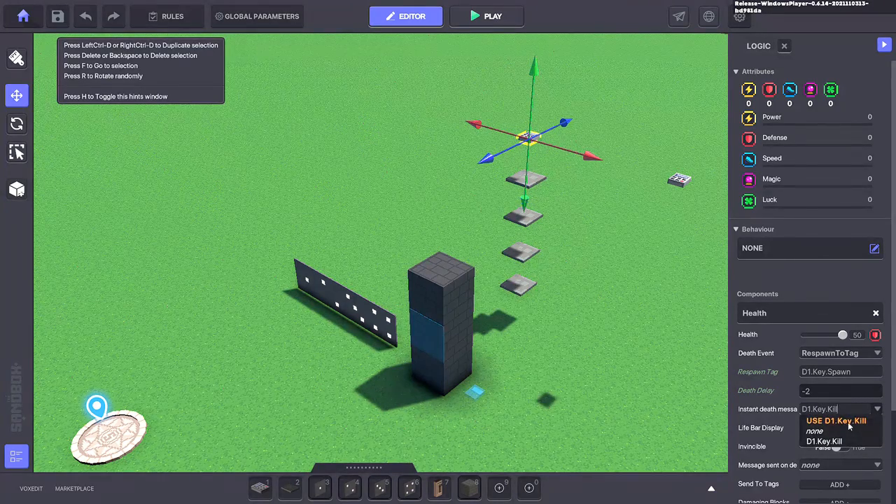
{"action": "left_click", "coordinate": [840, 421]}
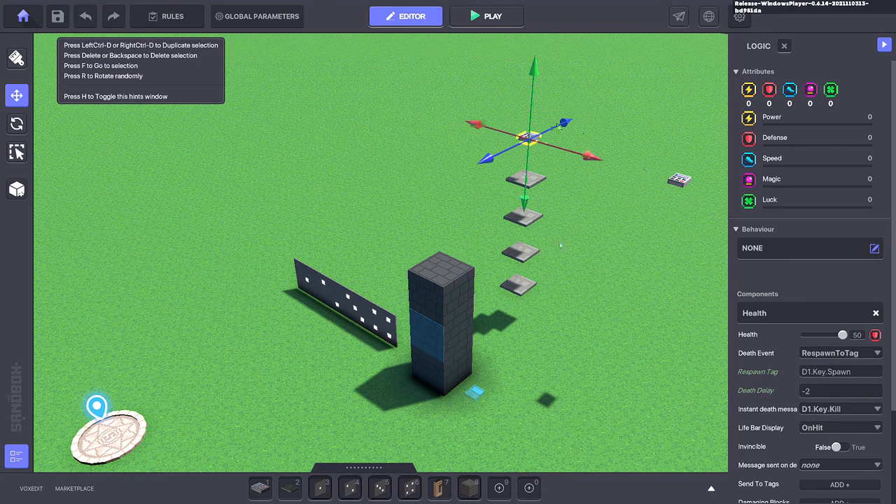
Step: Set the Life Bar Display of the switch's Health component to Hidden
{"action": "scroll", "coordinate": [813, 401], "scroll_direction": "down", "scroll_amount": 2}
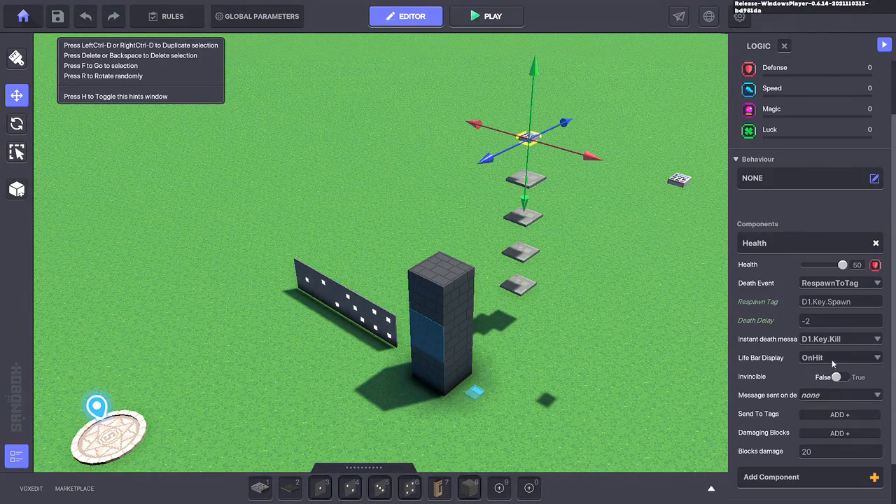
{"action": "left_click", "coordinate": [832, 360]}
{"action": "left_click", "coordinate": [826, 392]}
{"action": "scroll", "coordinate": [819, 410], "scroll_direction": "up", "scroll_amount": 2}
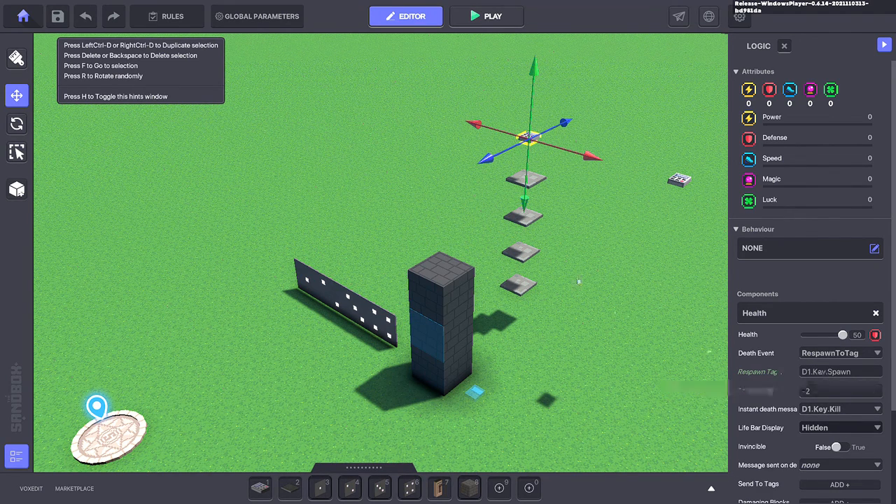
{"action": "left_click", "coordinate": [585, 238]}
Step: Set the physics of the duplicated NumPad Switch beside the stack to No Collisions
{"action": "left_click", "coordinate": [682, 184]}
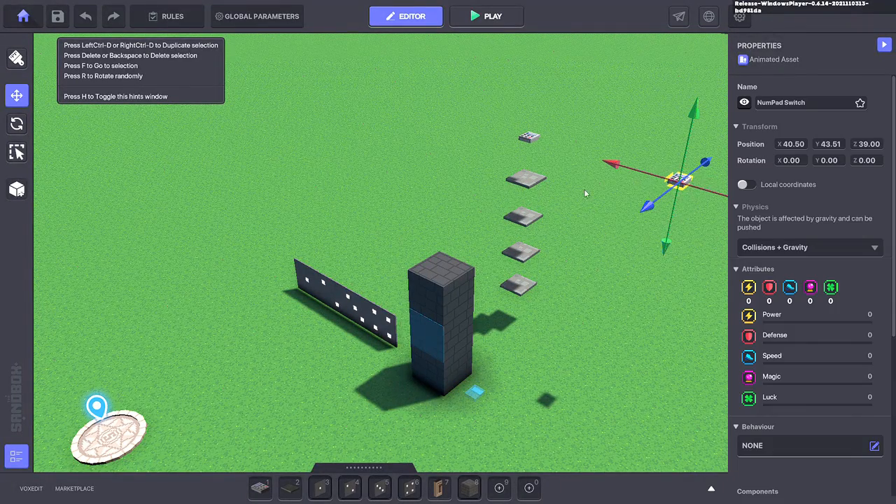
{"action": "middle_click_drag", "start_coordinate": [586, 194], "coordinate": [506, 191]}
{"action": "scroll", "coordinate": [831, 364], "scroll_direction": "down", "scroll_amount": 1}
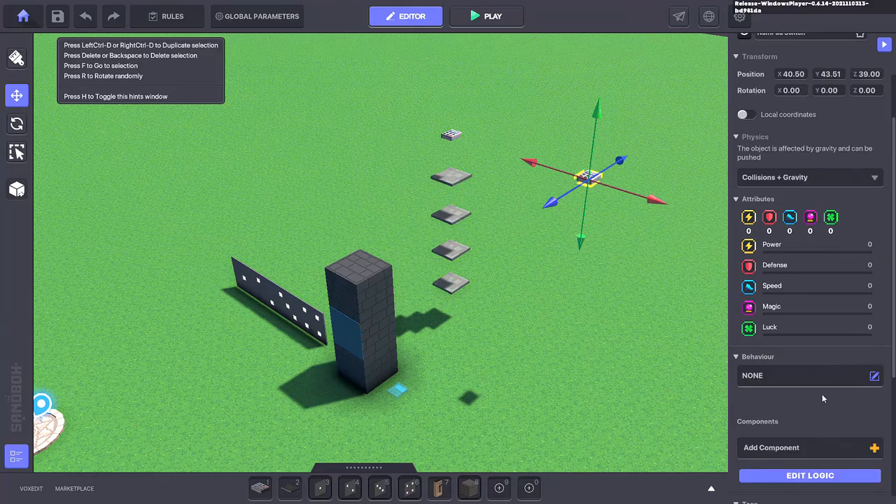
{"action": "scroll", "coordinate": [822, 393], "scroll_direction": "up", "scroll_amount": 1}
{"action": "left_click", "coordinate": [794, 248]}
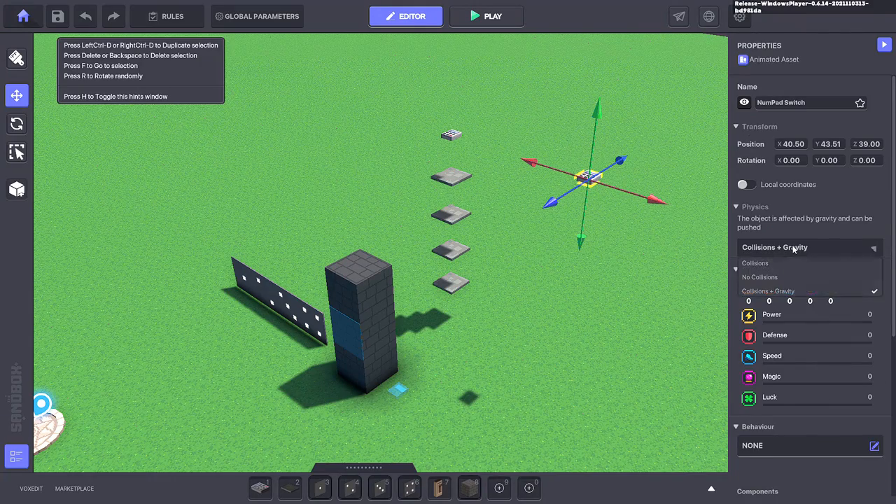
{"action": "left_click", "coordinate": [762, 277]}
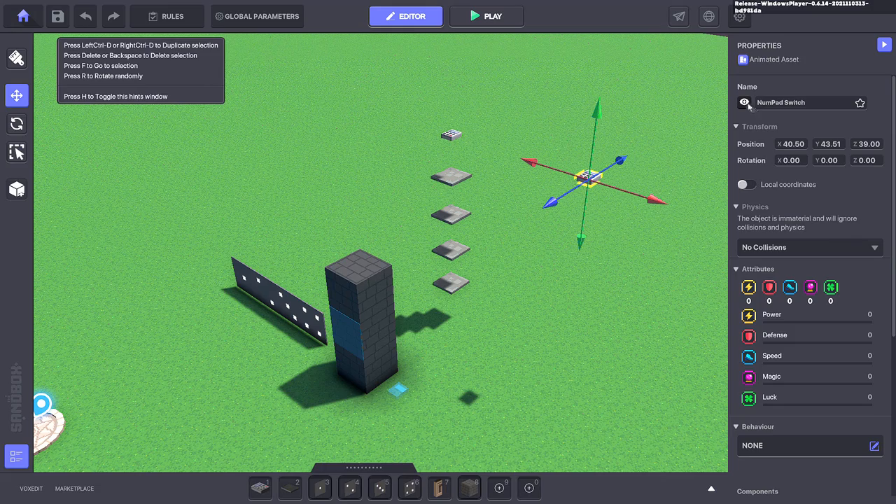
Step: Make the duplicated switch beside the stack invisible and replace its D1.Key tag with D1.Key.Spawn
{"action": "scroll", "coordinate": [799, 389], "scroll_direction": "down", "scroll_amount": 2}
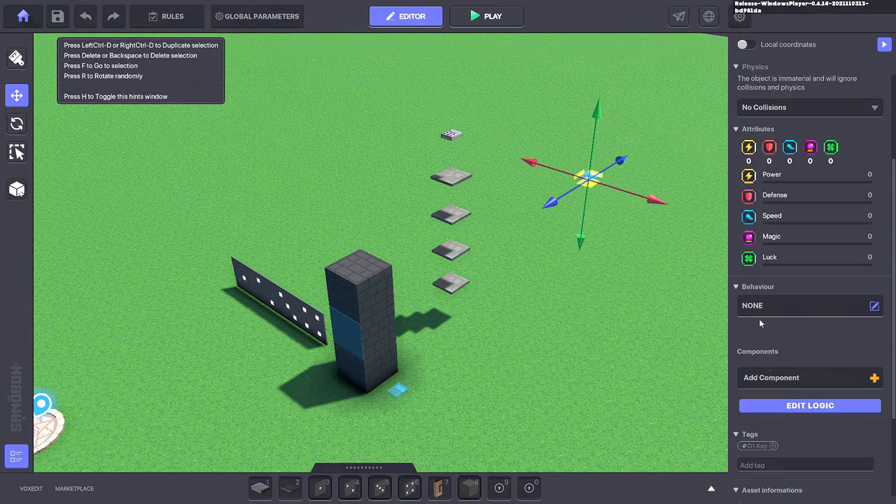
{"action": "left_click", "coordinate": [770, 462]}
{"action": "type", "text": "D1.Key.Spawn"}
{"action": "key", "text": "Return"}
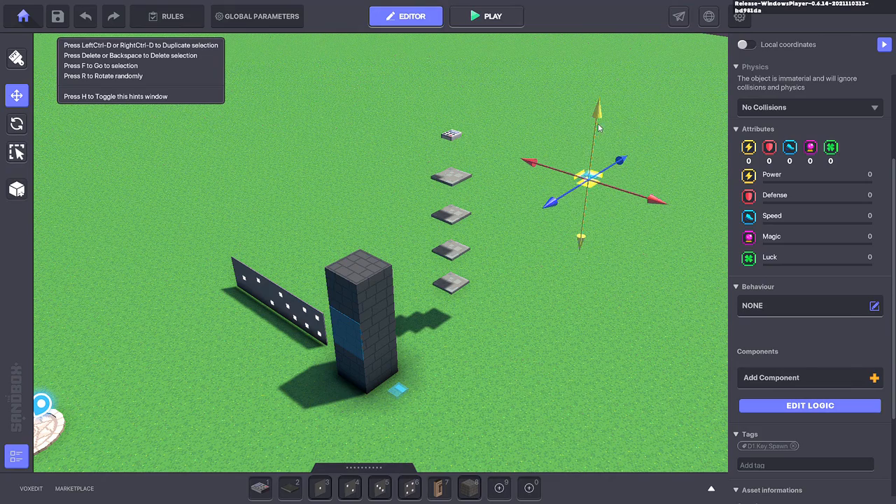
Step: Move the D1.Key.Spawn marker directly above the key switch at the top of the tile stack and adjust the key switch's height beneath it
{"action": "left_click_drag", "start_coordinate": [553, 169], "coordinate": [416, 133]}
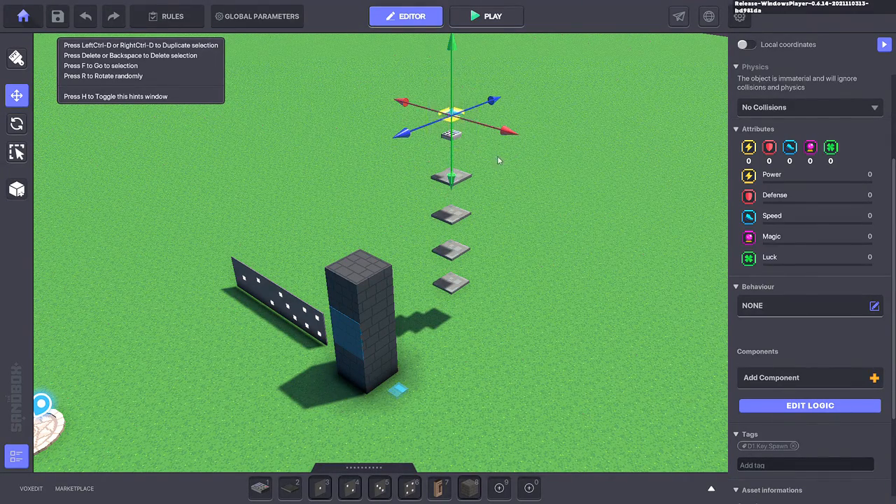
{"action": "left_click", "coordinate": [450, 139]}
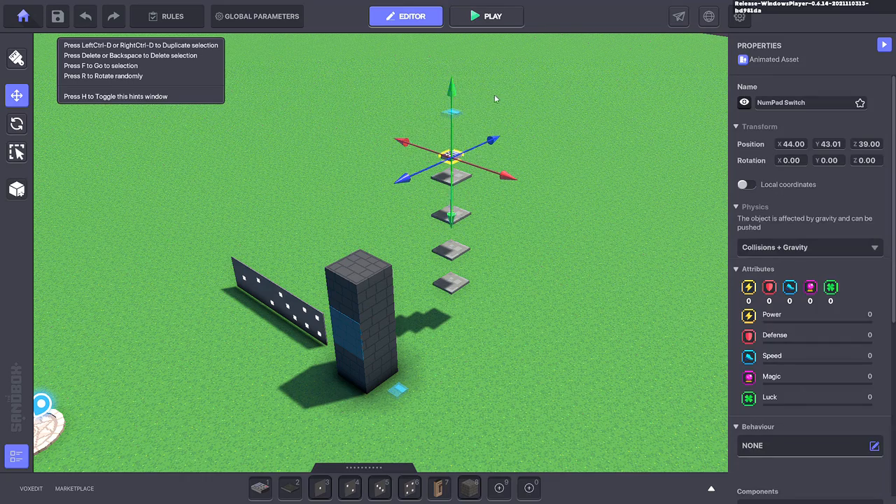
{"action": "left_click_drag", "start_coordinate": [455, 87], "coordinate": [455, 68]}
Step: Duplicate the D1.Key.Spawn marker, move the copy to one side of the stack, and remove its D1.Key.Spawn tag
{"action": "left_click", "coordinate": [456, 112]}
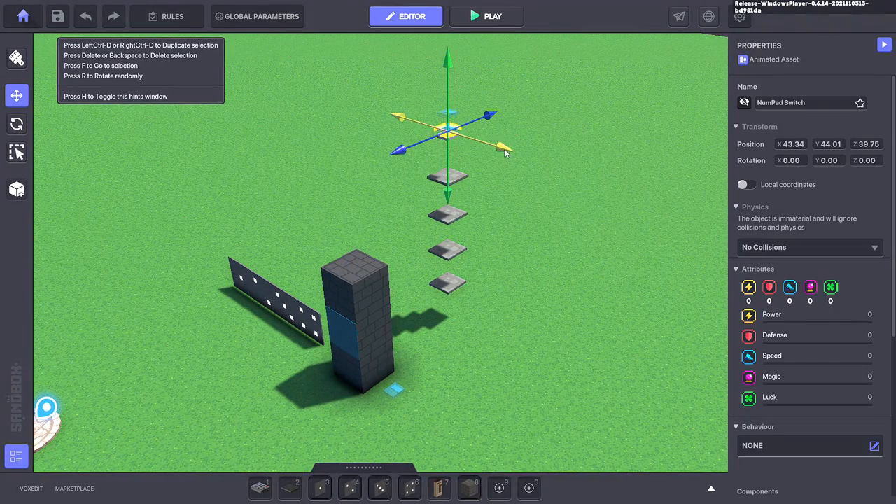
{"action": "left_click_drag", "start_coordinate": [483, 133], "coordinate": [537, 123]}
{"action": "scroll", "coordinate": [796, 376], "scroll_direction": "down", "scroll_amount": 5}
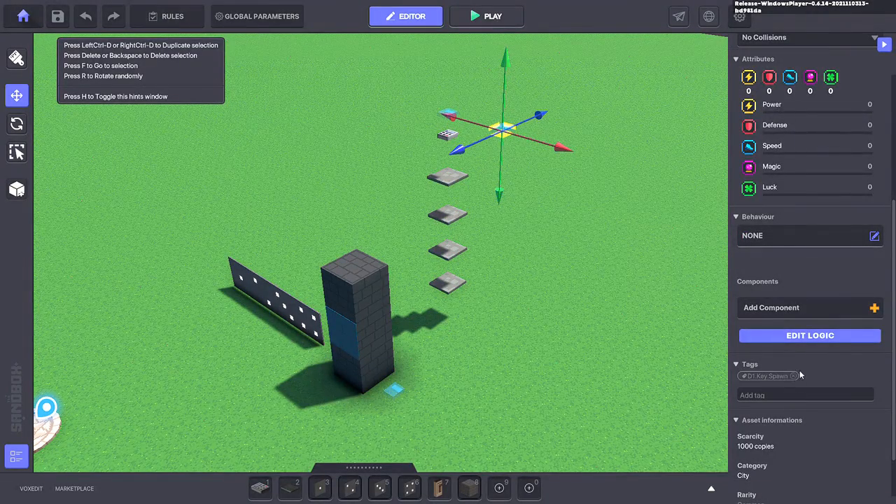
{"action": "left_click", "coordinate": [794, 377]}
Step: Add a Speaker component to the untagged marker copy and move it directly beneath the lowest Door tile
{"action": "scroll", "coordinate": [814, 240], "scroll_direction": "up", "scroll_amount": 2}
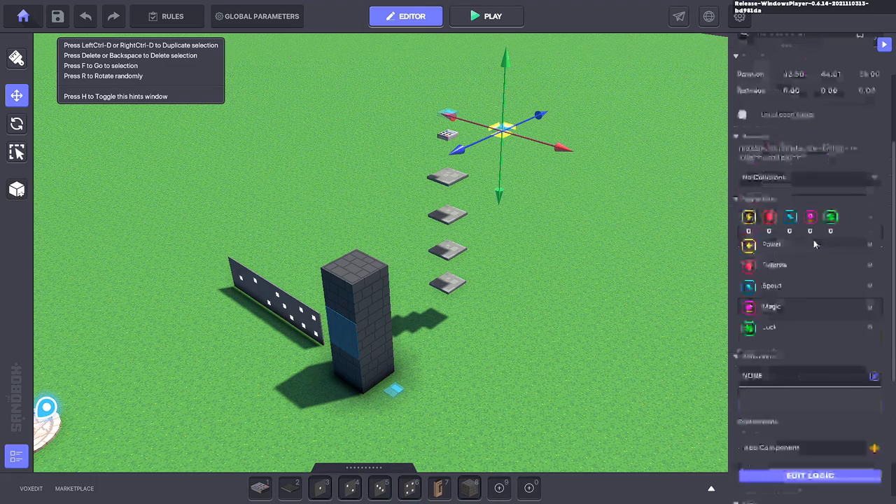
{"action": "scroll", "coordinate": [781, 376], "scroll_direction": "down", "scroll_amount": 2}
{"action": "left_click", "coordinate": [790, 378]}
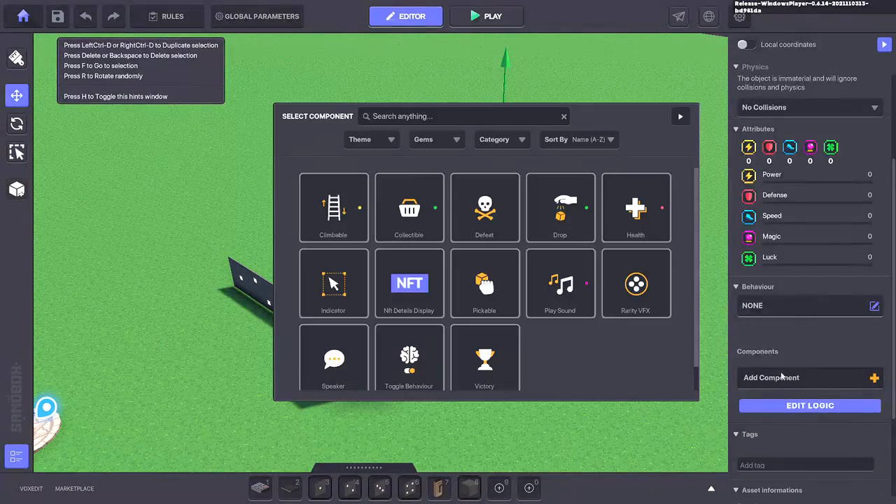
{"action": "left_click", "coordinate": [343, 356]}
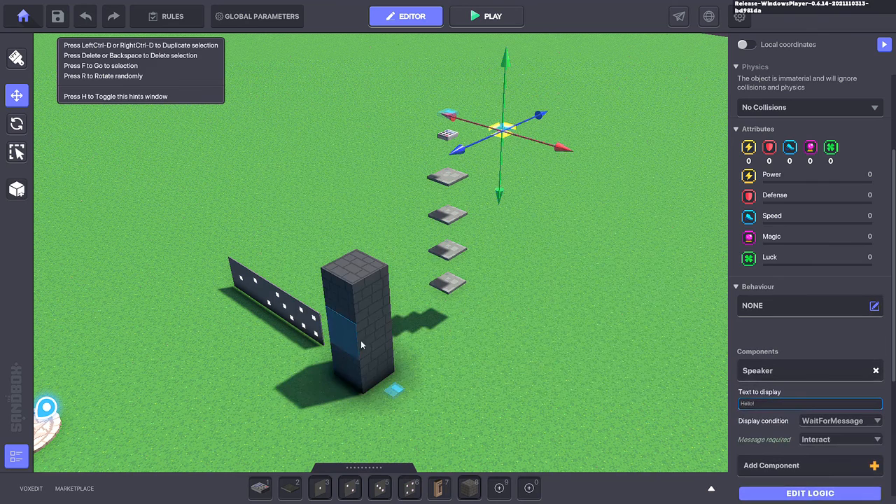
{"action": "left_click_drag", "start_coordinate": [505, 67], "coordinate": [515, 286]}
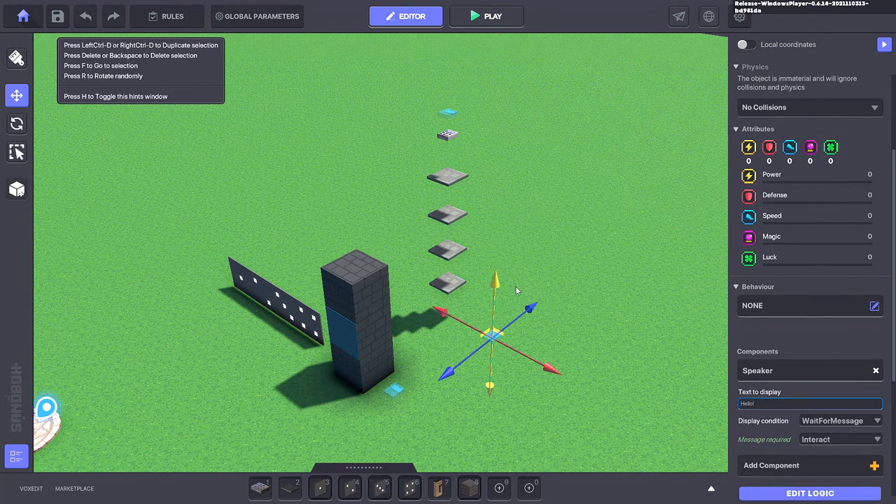
{"action": "left_click_drag", "start_coordinate": [550, 371], "coordinate": [504, 348]}
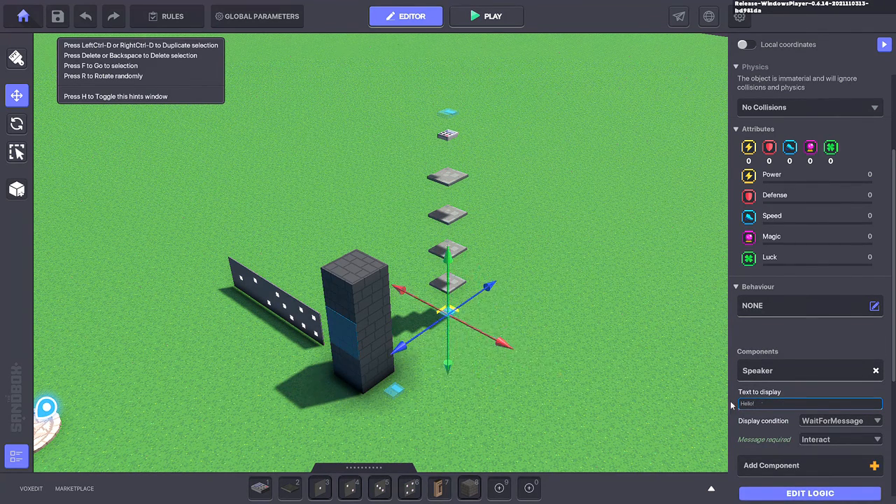
Step: Clear the Speaker's text and set its display condition to DetectEntity with detection range 1 and target tag D1.Key
{"action": "scroll", "coordinate": [785, 388], "scroll_direction": "down", "scroll_amount": 2}
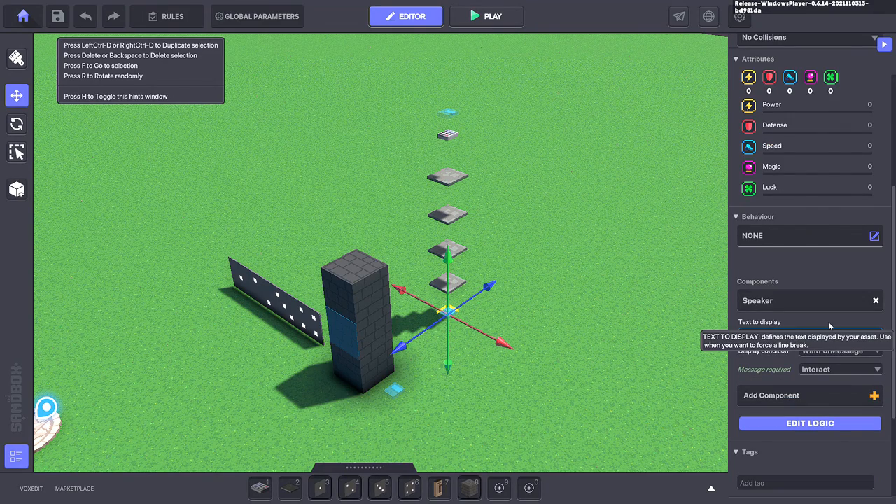
{"action": "left_click", "coordinate": [841, 354]}
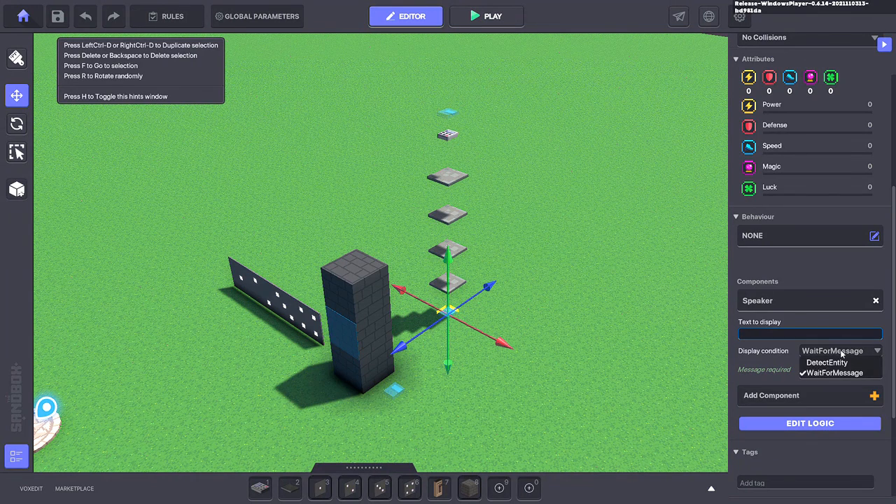
{"action": "left_click", "coordinate": [834, 363]}
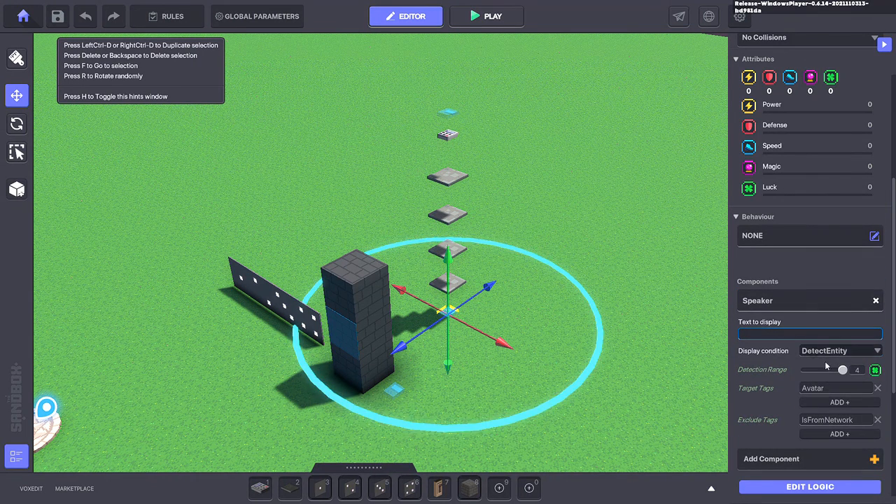
{"action": "left_click_drag", "start_coordinate": [826, 366], "coordinate": [813, 370]}
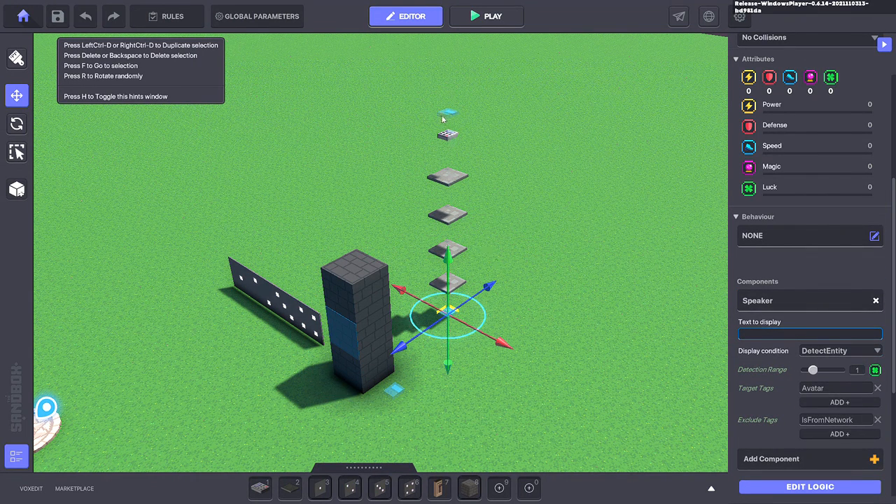
{"action": "left_click", "coordinate": [838, 401]}
{"action": "type", "text": "D1."}
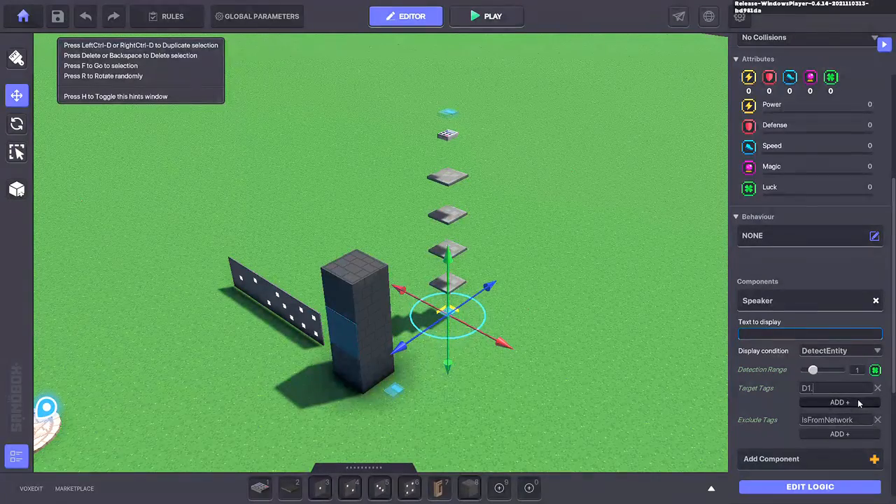
{"action": "type", "text": "Key"}
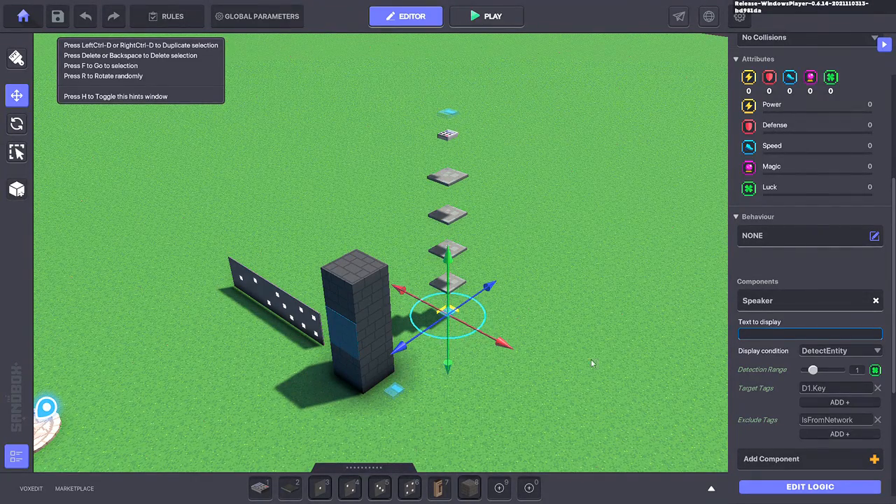
{"action": "mouse_move", "coordinate": [813, 370]}
{"action": "left_mouse_down"}
{"action": "mouse_move", "coordinate": [843, 375]}
{"action": "mouse_move", "coordinate": [812, 371]}
{"action": "left_mouse_up"}
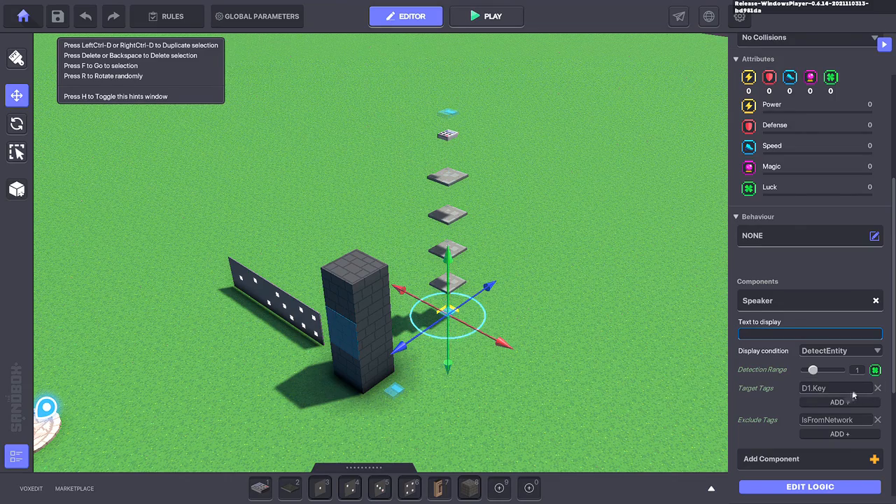
Step: Open the logic of the marker beneath the tiles and set its Speaker's Auto Hide Delay to 1
{"action": "left_click", "coordinate": [813, 495]}
{"action": "scroll", "coordinate": [842, 396], "scroll_direction": "down", "scroll_amount": 2}
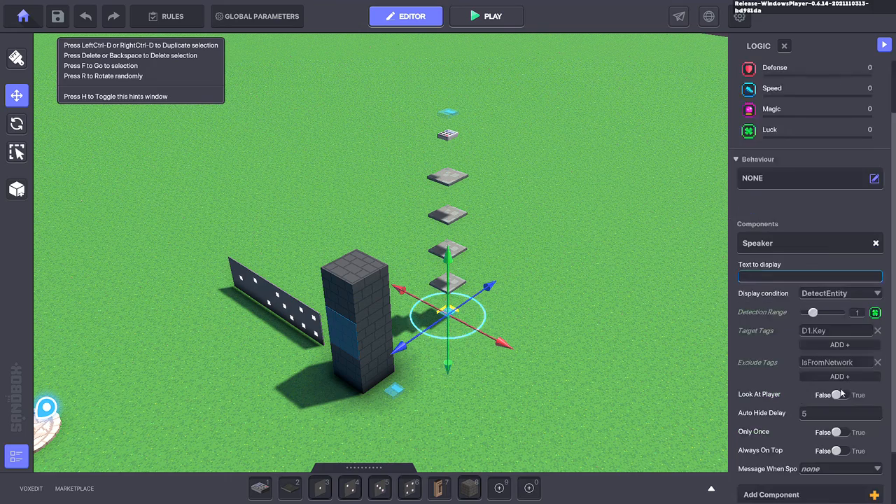
{"action": "left_click", "coordinate": [814, 416]}
{"action": "type", "text": "1"}
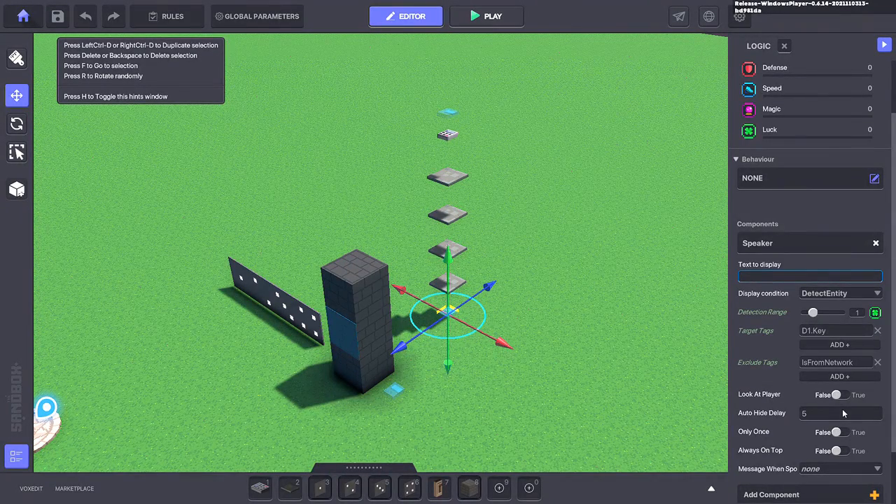
{"action": "left_click", "coordinate": [844, 413]}
{"action": "type", "text": "1"}
Step: Set the Speaker's message when spoken to D1.Key.Kill
{"action": "scroll", "coordinate": [787, 382], "scroll_direction": "down", "scroll_amount": 2}
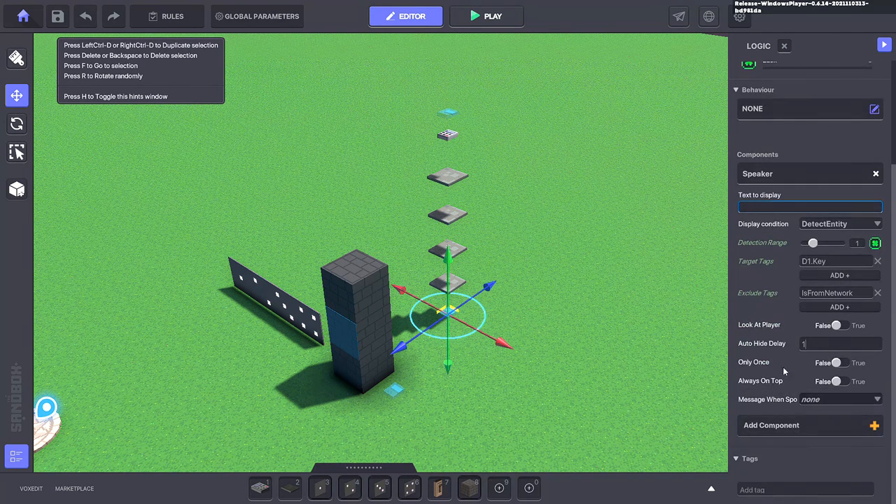
{"action": "scroll", "coordinate": [834, 395], "scroll_direction": "up", "scroll_amount": 2}
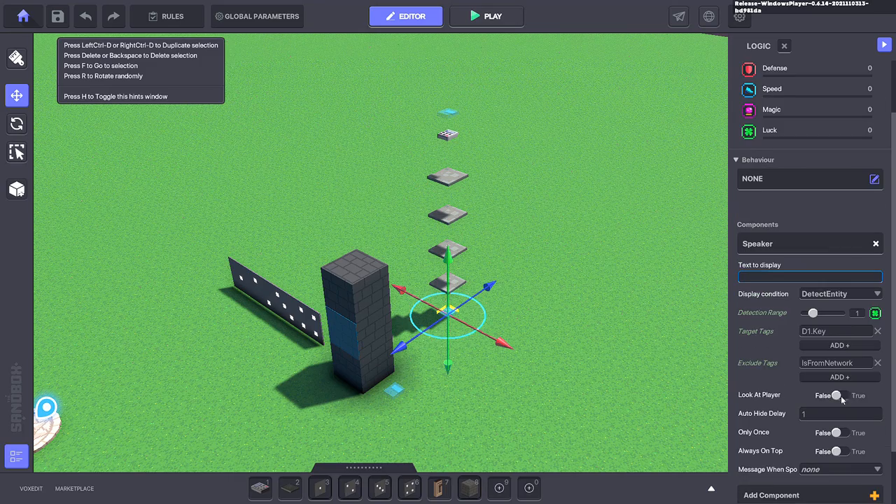
{"action": "scroll", "coordinate": [852, 410], "scroll_direction": "down", "scroll_amount": 2}
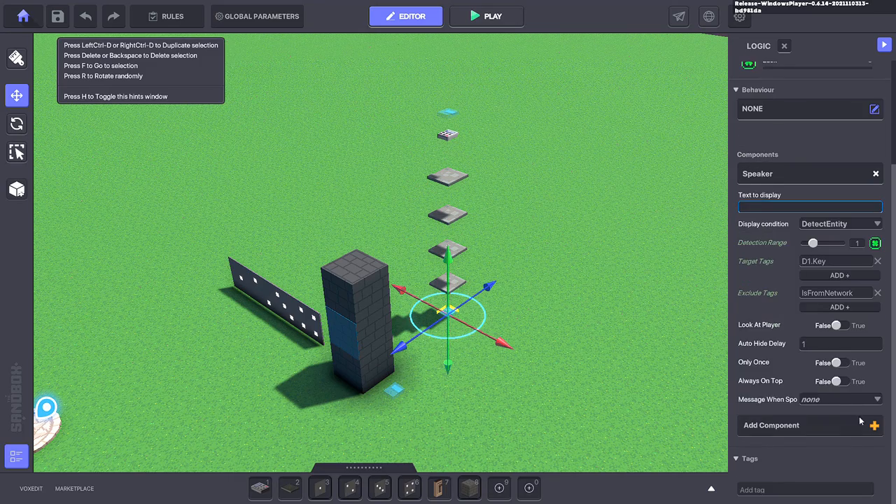
{"action": "scroll", "coordinate": [846, 409], "scroll_direction": "up", "scroll_amount": 2}
{"action": "scroll", "coordinate": [840, 406], "scroll_direction": "down", "scroll_amount": 2}
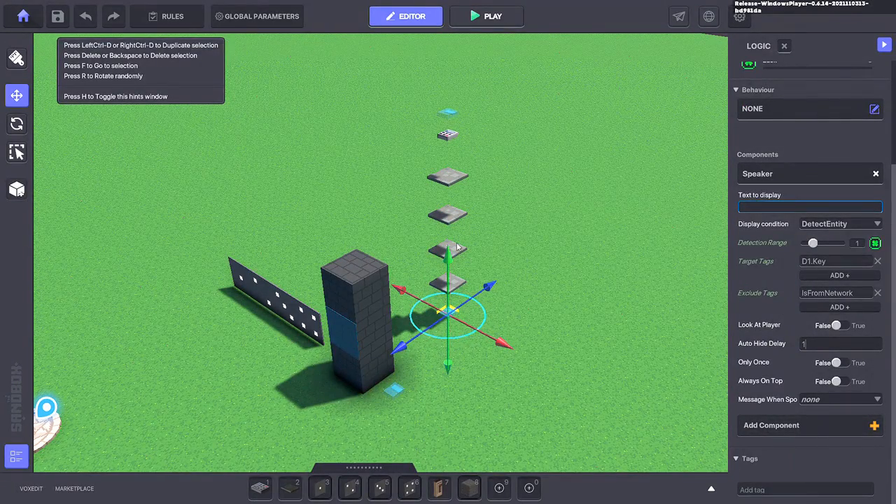
{"action": "left_click", "coordinate": [832, 399]}
{"action": "type", "text": "D1."}
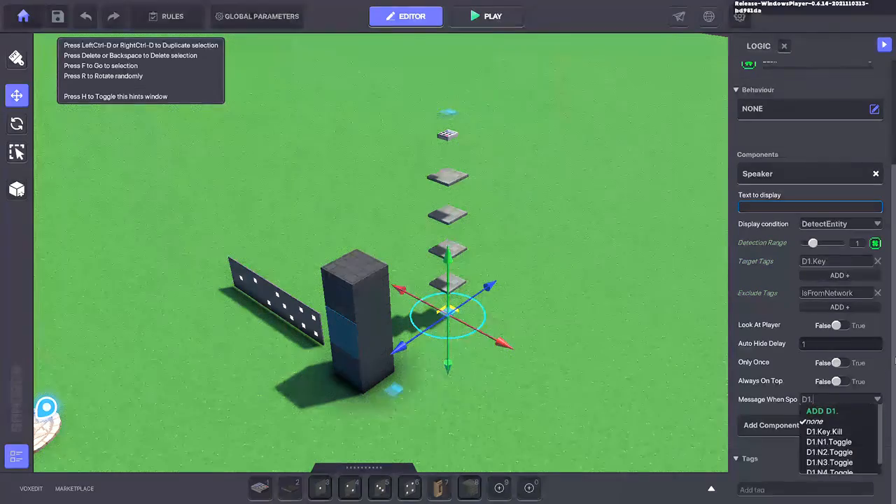
{"action": "type", "text": "Key."}
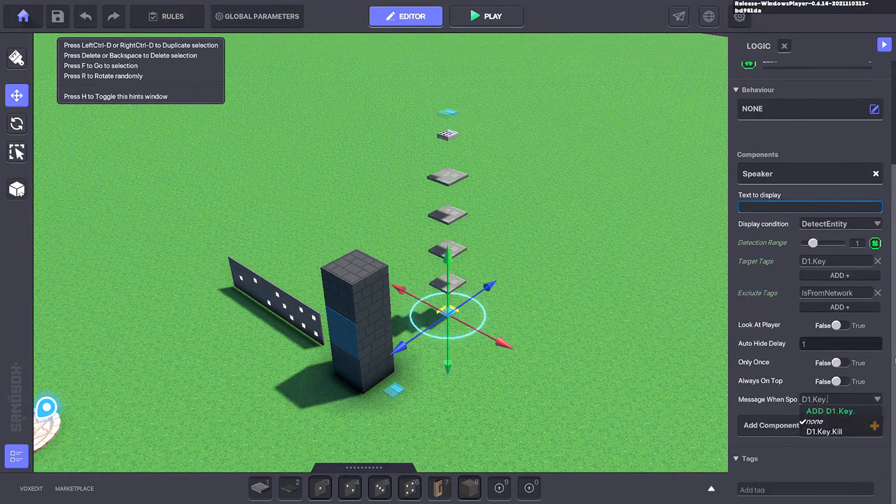
{"action": "type", "text": "K"}
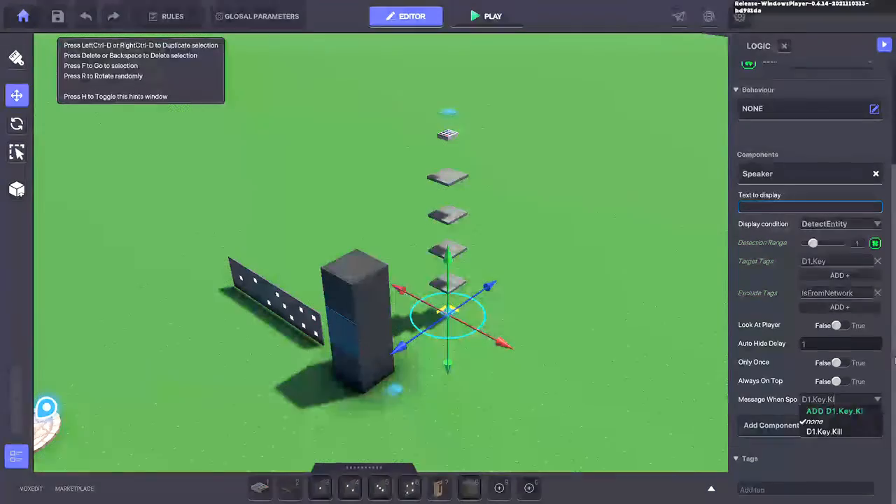
{"action": "type", "text": "ill"}
{"action": "left_click", "coordinate": [850, 413]}
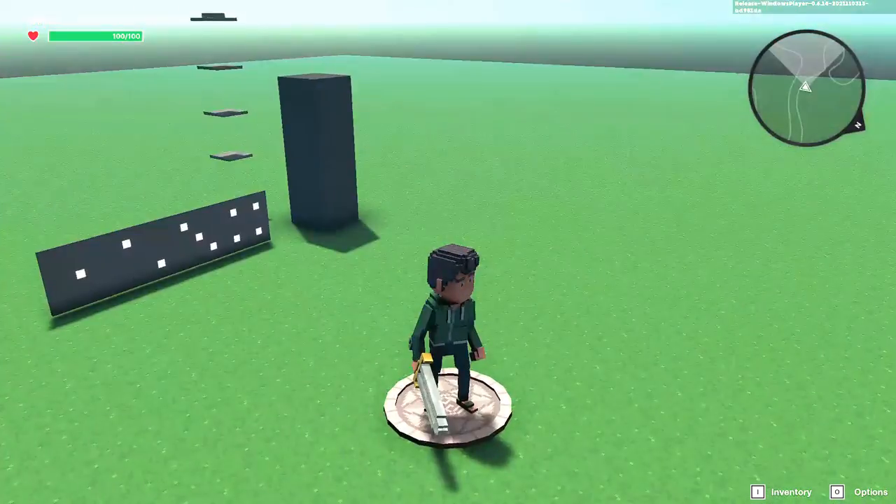
Step: Playtest the level around the toggle pillar, check the key switch on the stacked tiles, and return to the editor
{"action": "key", "text": "w"}
{"action": "key", "text": "space"}
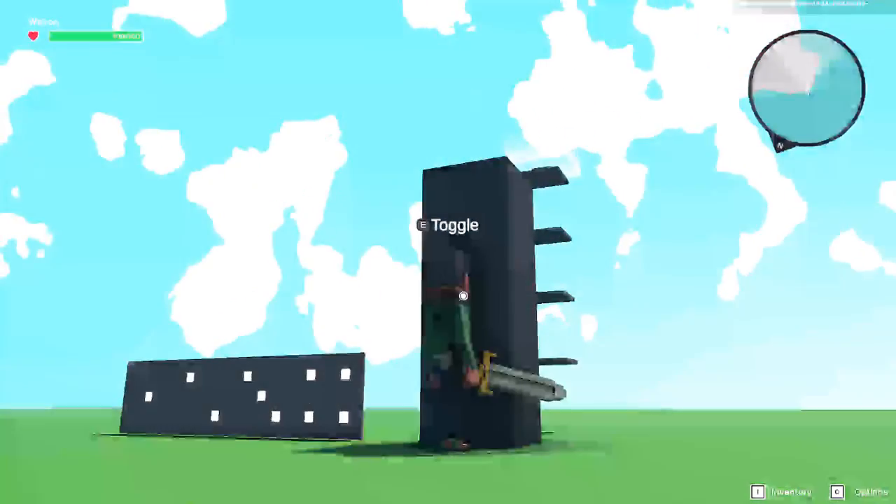
{"action": "key", "text": "s"}
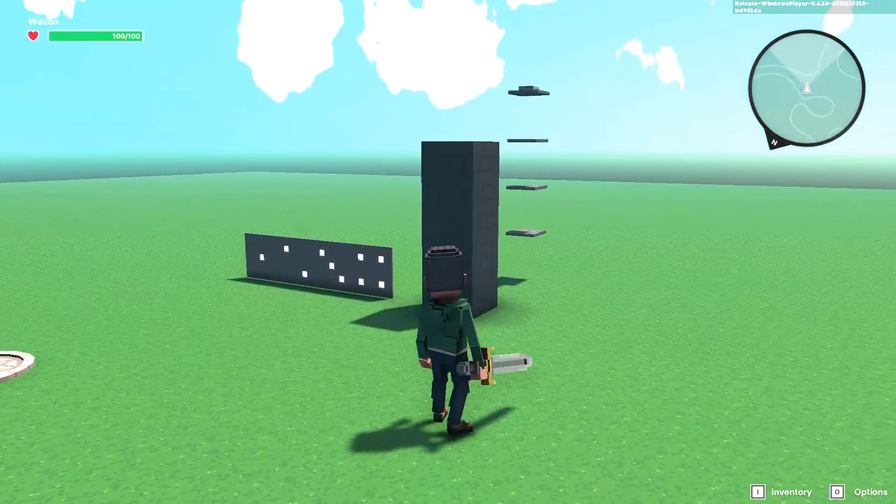
{"action": "key", "text": "Escape"}
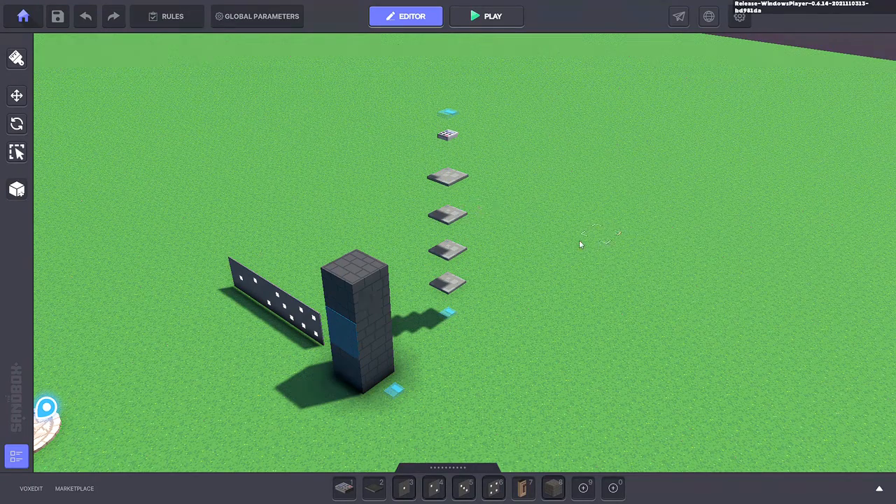
Step: Duplicate the Speaker marker beneath the lowest tile and place the copy beside it at X 42, Y 38.51, Z 39
{"action": "left_click", "coordinate": [446, 313]}
{"action": "left_click_drag", "start_coordinate": [509, 362], "coordinate": [547, 393]}
{"action": "left_click_drag", "start_coordinate": [535, 336], "coordinate": [554, 337]}
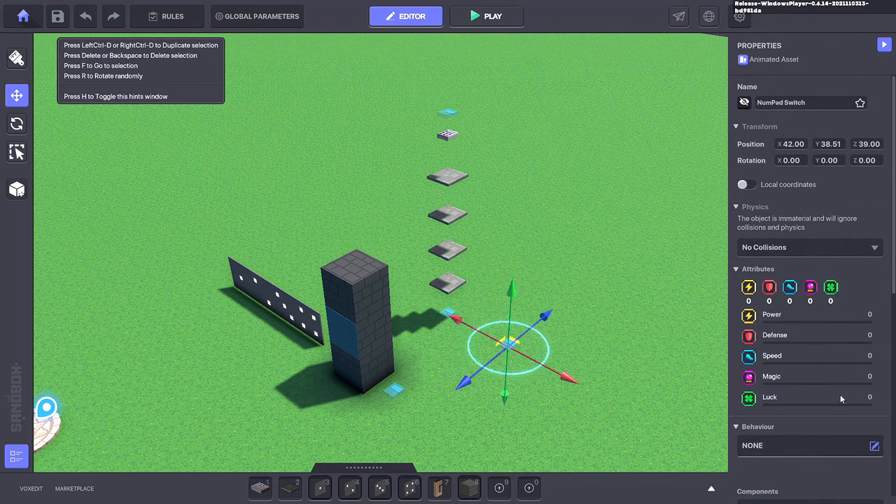
Step: Set the copied Speaker's message when spoken to D1.N1.Toggle and move its marker onto the top tile at X 44, Y 42.51, Z 39
{"action": "scroll", "coordinate": [837, 396], "scroll_direction": "down", "scroll_amount": 5}
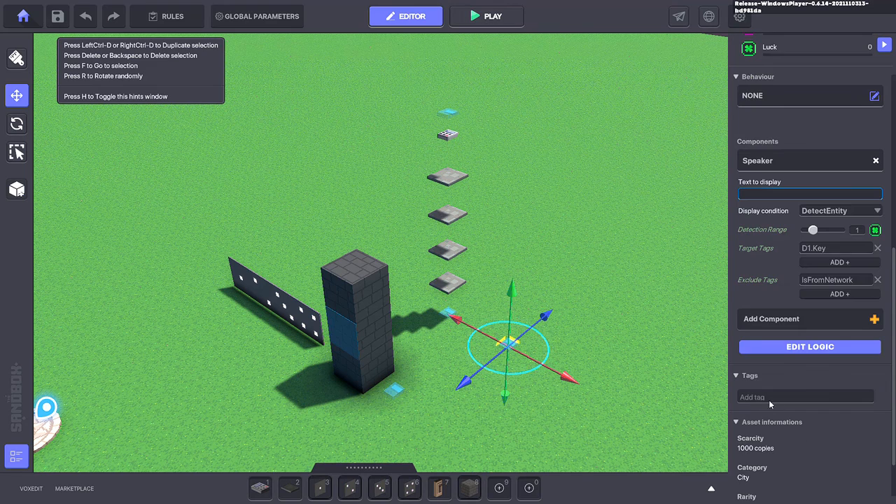
{"action": "scroll", "coordinate": [816, 410], "scroll_direction": "up", "scroll_amount": 1}
{"action": "scroll", "coordinate": [806, 389], "scroll_direction": "up", "scroll_amount": 1}
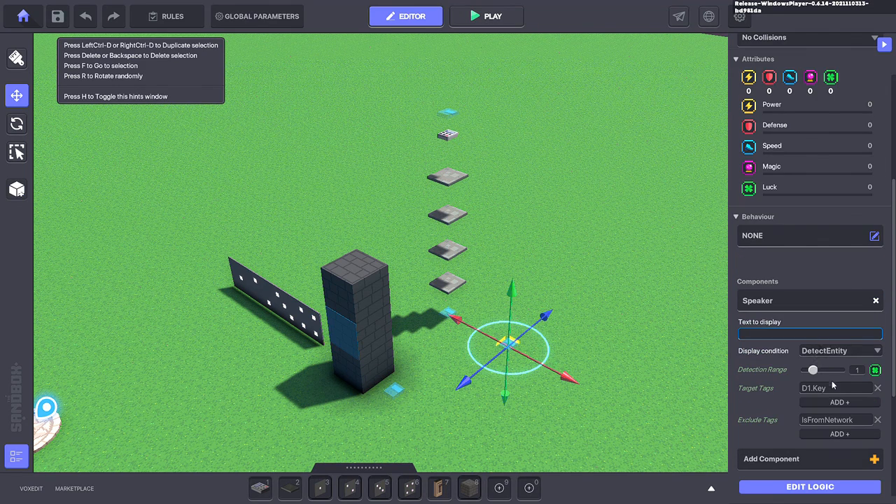
{"action": "left_click", "coordinate": [814, 485]}
{"action": "scroll", "coordinate": [814, 394], "scroll_direction": "down", "scroll_amount": 1}
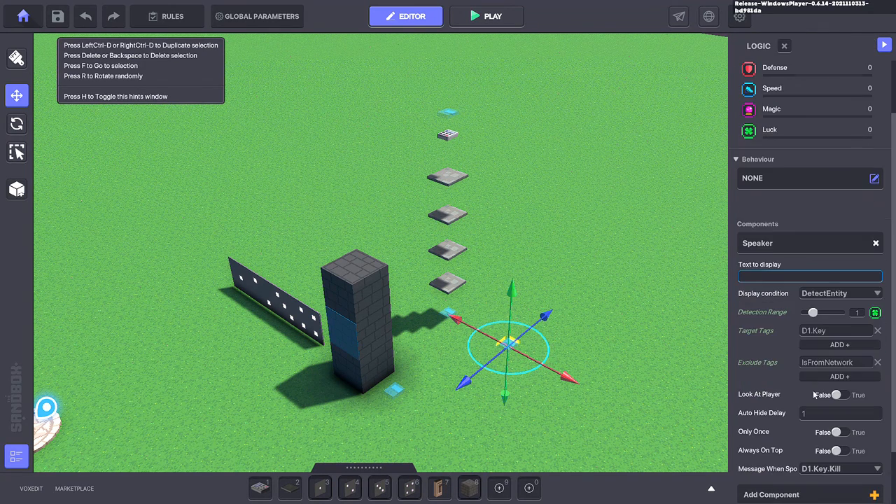
{"action": "left_click", "coordinate": [855, 468]}
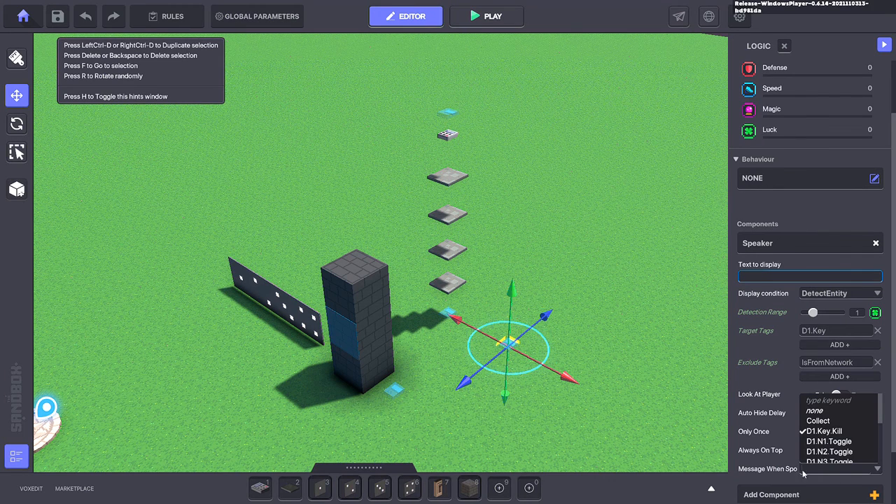
{"action": "type", "text": "D1."}
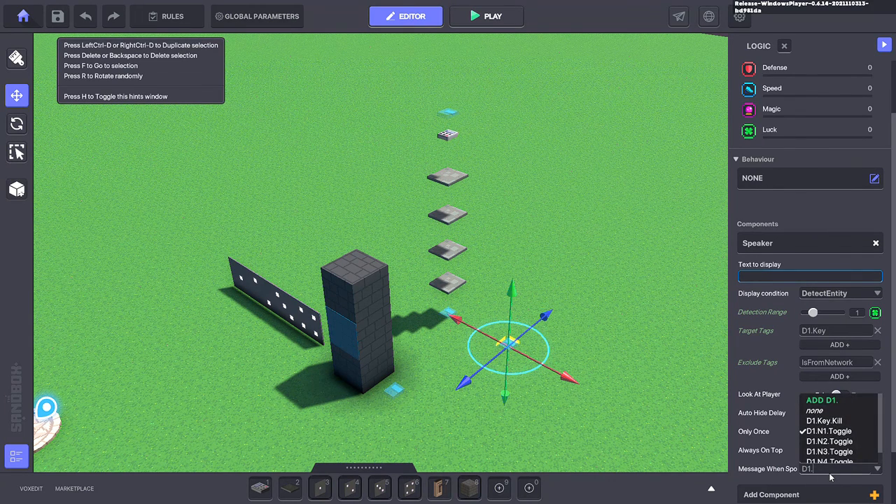
{"action": "type", "text": "N1.Toggle"}
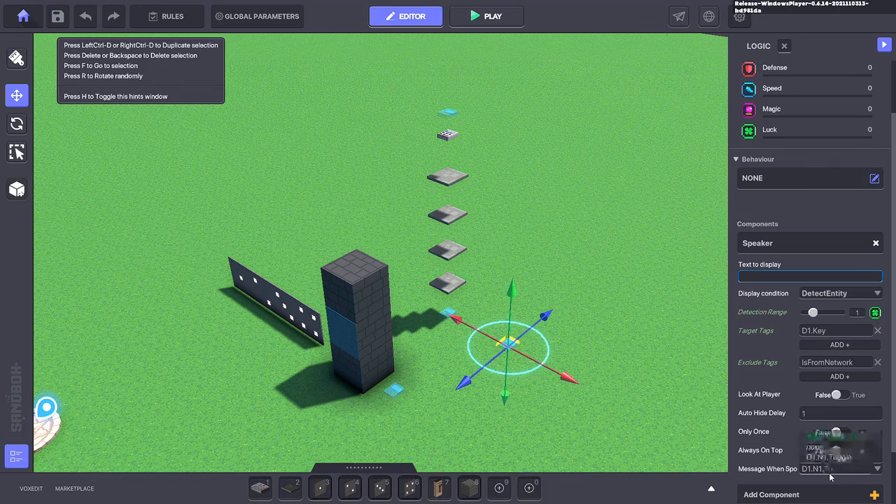
{"action": "left_click", "coordinate": [870, 440]}
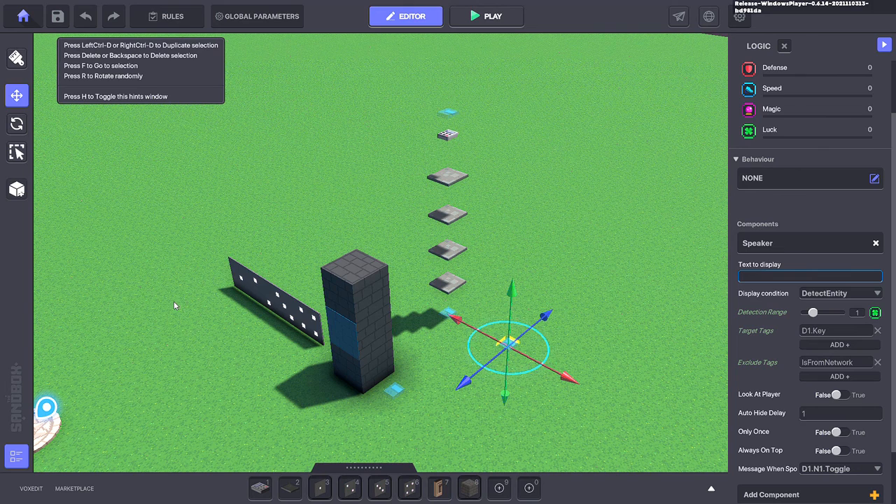
{"action": "left_click_drag", "start_coordinate": [561, 373], "coordinate": [502, 340]}
{"action": "left_click_drag", "start_coordinate": [451, 253], "coordinate": [451, 110]}
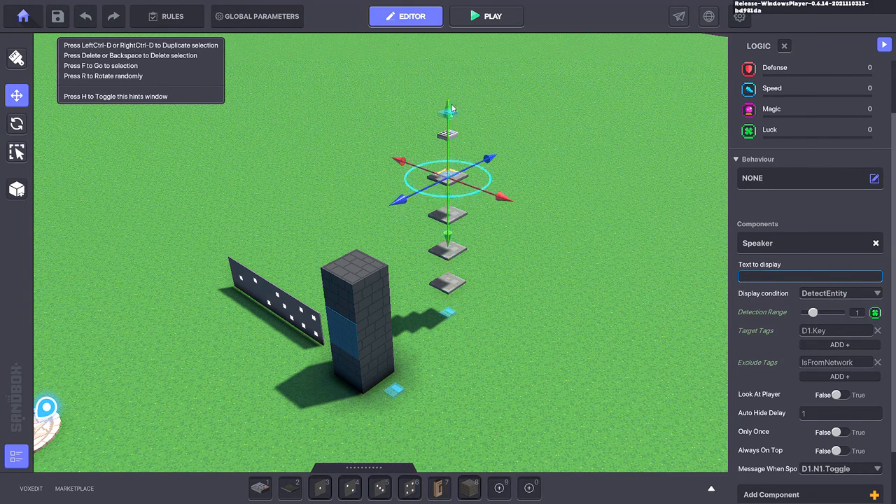
Step: Duplicate the Speaker marker onto the second tile from the top and open the copy's message-when-spoken choices
{"action": "key", "text": "ctrl+d"}
{"action": "left_click_drag", "start_coordinate": [488, 188], "coordinate": [522, 172]}
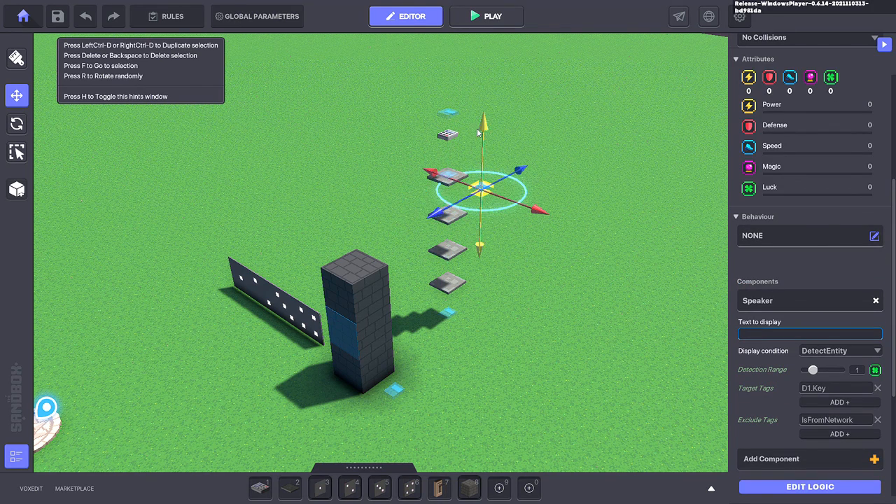
{"action": "left_click_drag", "start_coordinate": [483, 132], "coordinate": [483, 167]}
{"action": "left_click_drag", "start_coordinate": [528, 250], "coordinate": [495, 231]}
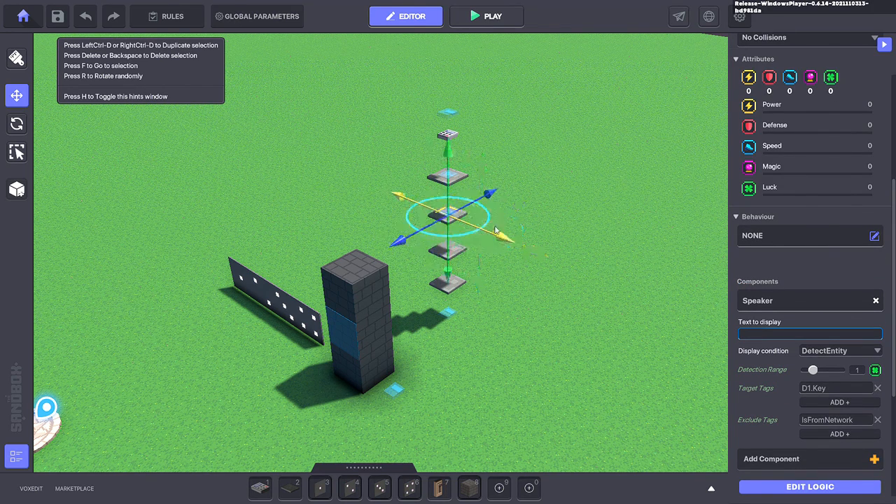
{"action": "left_click", "coordinate": [828, 485]}
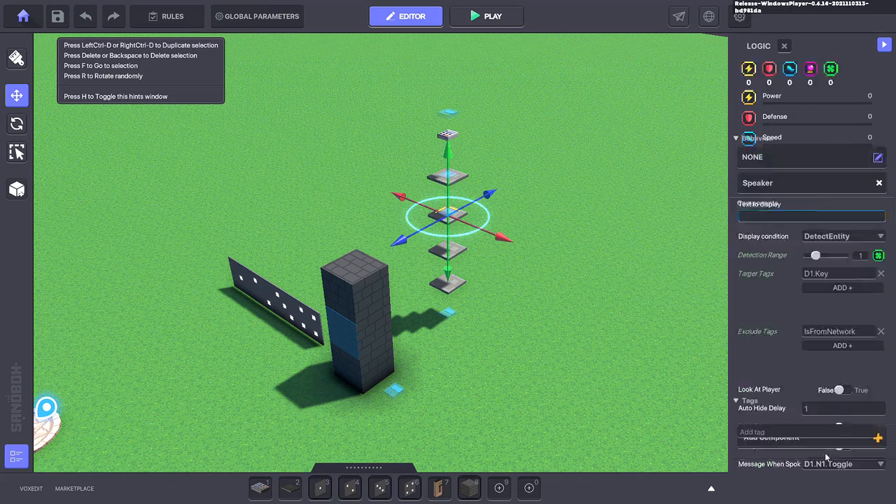
{"action": "left_click", "coordinate": [824, 469]}
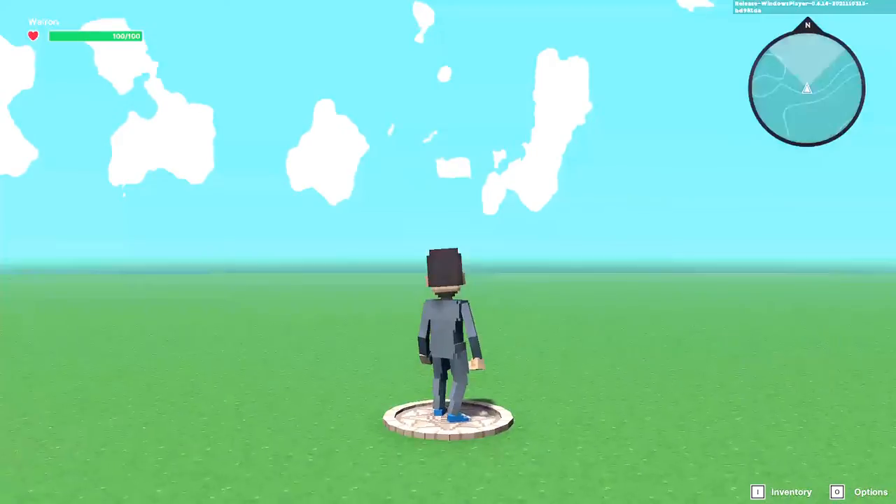
Step: Playtest the level, viewing the dotted panels and stacked tiles on the way to the toggle pillar
{"action": "key", "text": "w"}
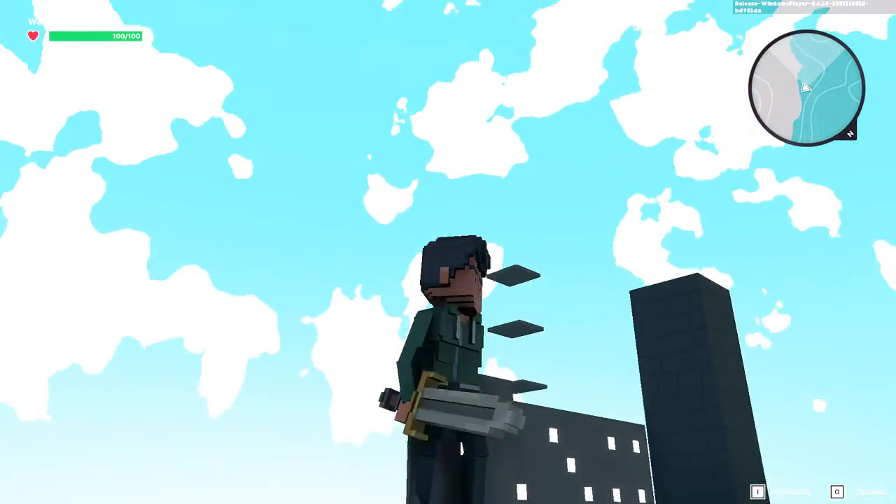
{"action": "key", "text": "w"}
{"action": "key", "text": "d"}
{"action": "key", "text": "w"}
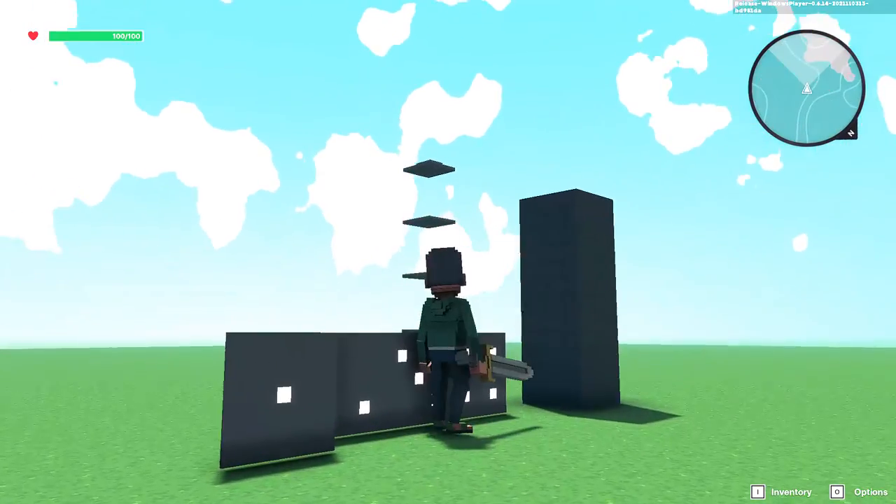
{"action": "key", "text": "s"}
{"action": "key", "text": "d"}
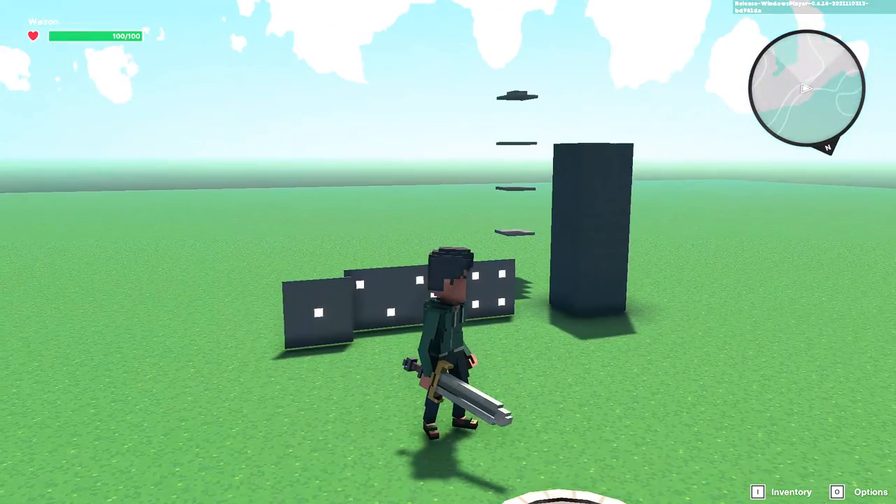
{"action": "key", "text": "d"}
{"action": "key", "text": "s"}
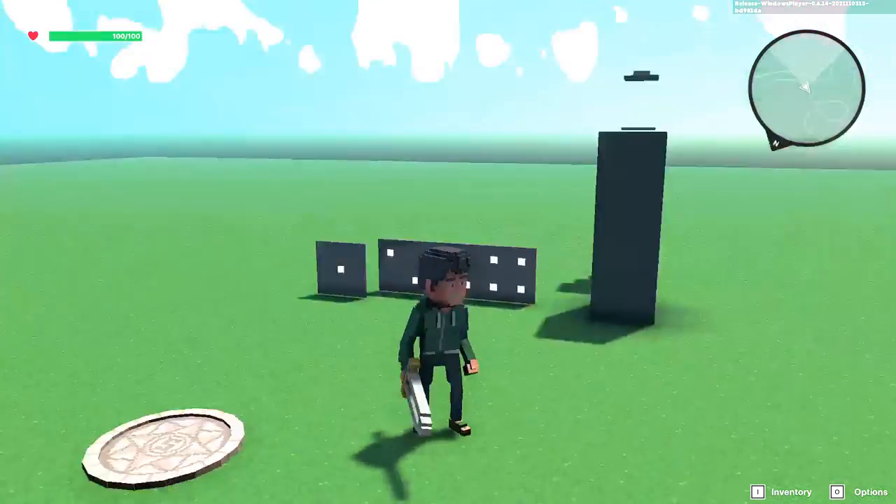
{"action": "key", "text": "d"}
{"action": "key", "text": "w"}
{"action": "key", "text": "w"}
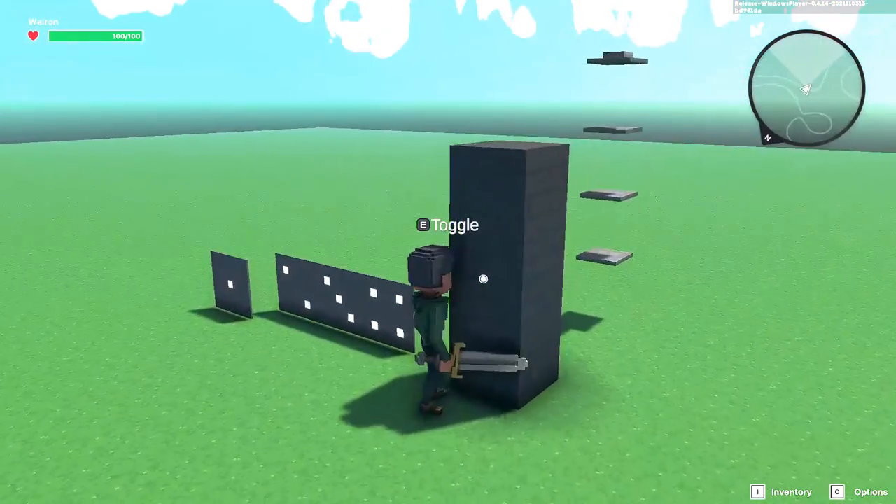
Step: Toggle the pillar several times to check the key switch and the dotted panels, and return to the editor
{"action": "key", "text": "e"}
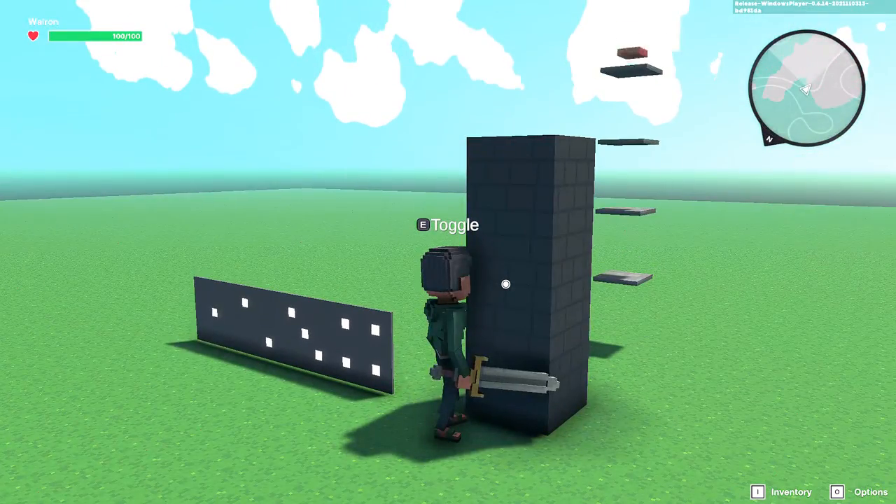
{"action": "key", "text": "e"}
{"action": "key", "text": "e"}
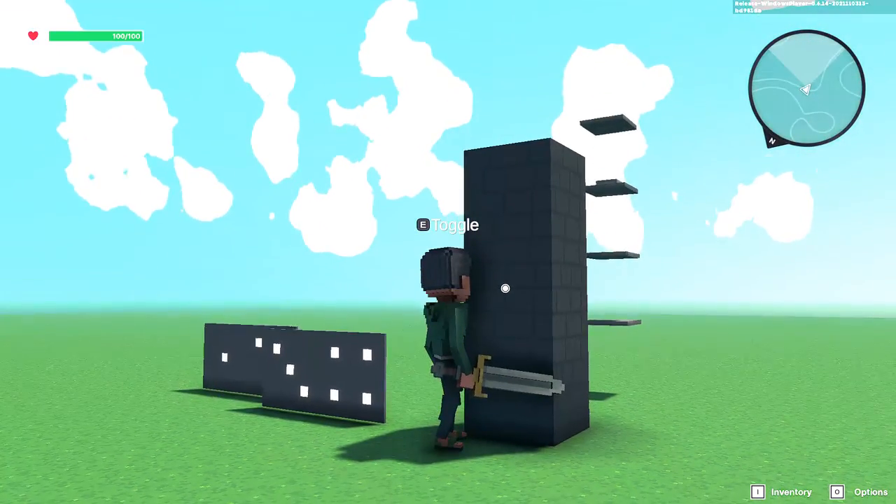
{"action": "key", "text": "Escape"}
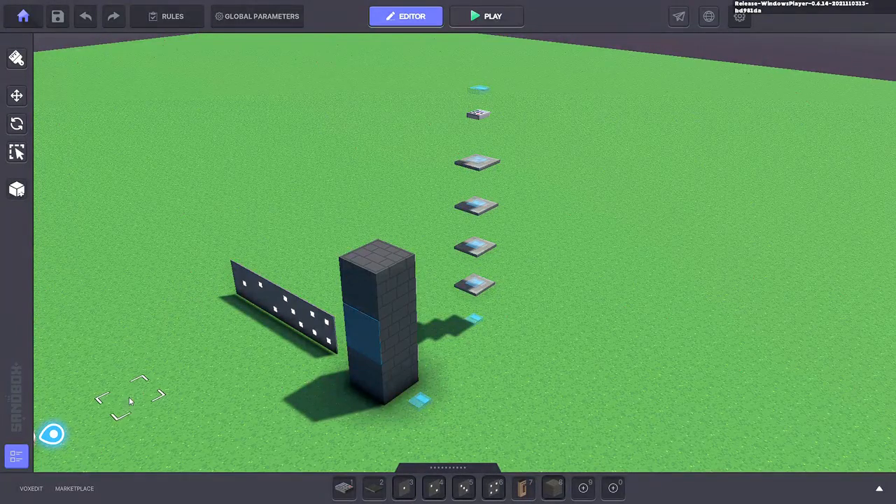
Step: Check the message when spoken in the logic of the Speaker marker on the top tile
{"action": "left_click", "coordinate": [482, 166]}
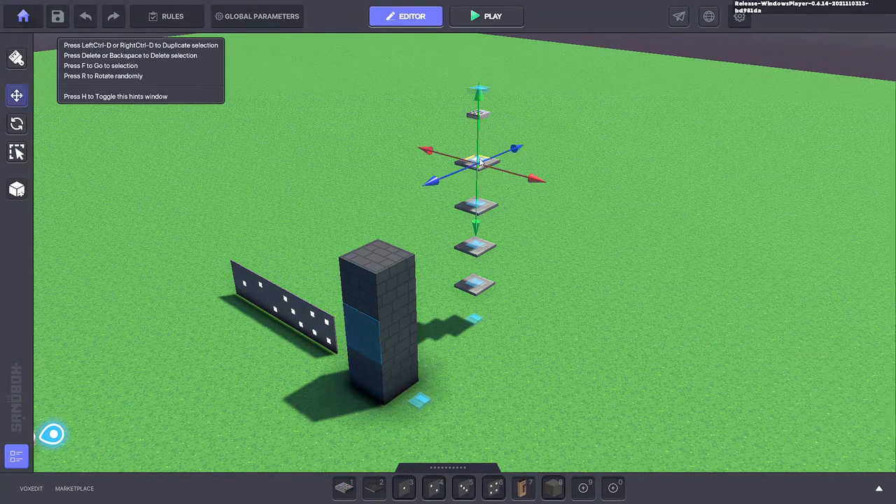
{"action": "scroll", "coordinate": [794, 376], "scroll_direction": "down", "scroll_amount": 5}
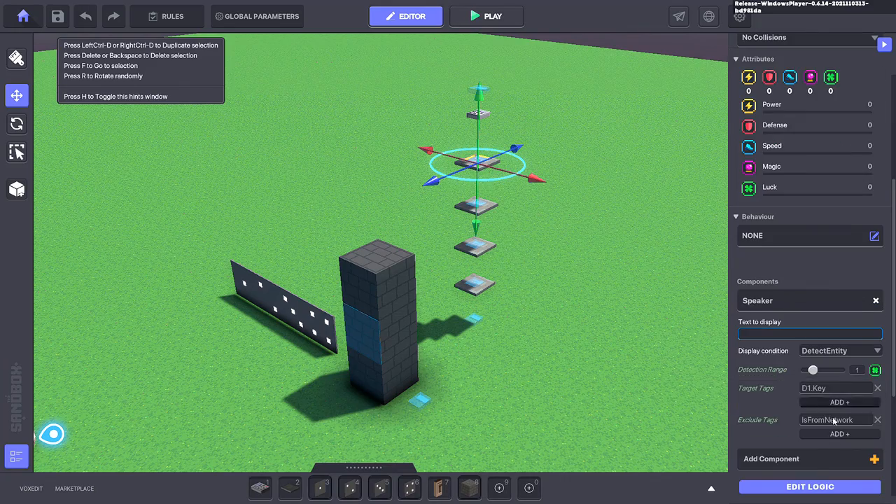
{"action": "left_click", "coordinate": [809, 486]}
{"action": "scroll", "coordinate": [805, 420], "scroll_direction": "down", "scroll_amount": 2}
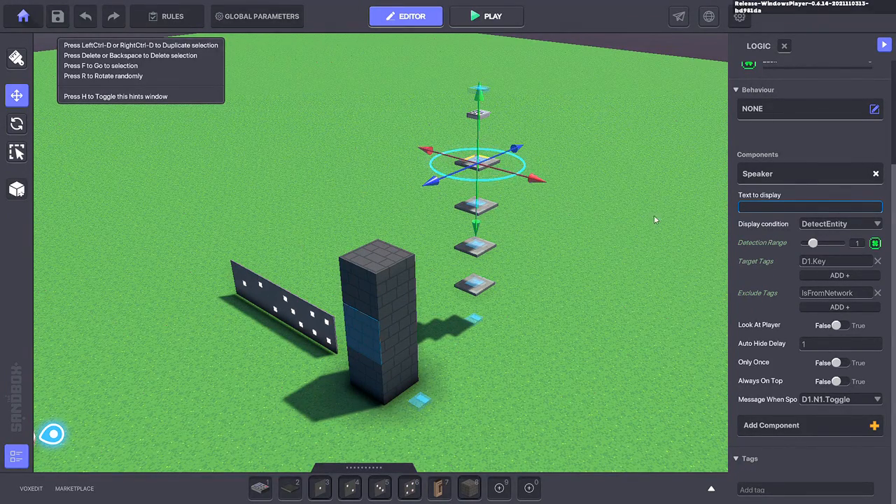
{"action": "left_click", "coordinate": [552, 229]}
Step: Select the Speaker markers on all four tiles and duplicate them beside the stack
{"action": "left_click", "coordinate": [479, 164]}
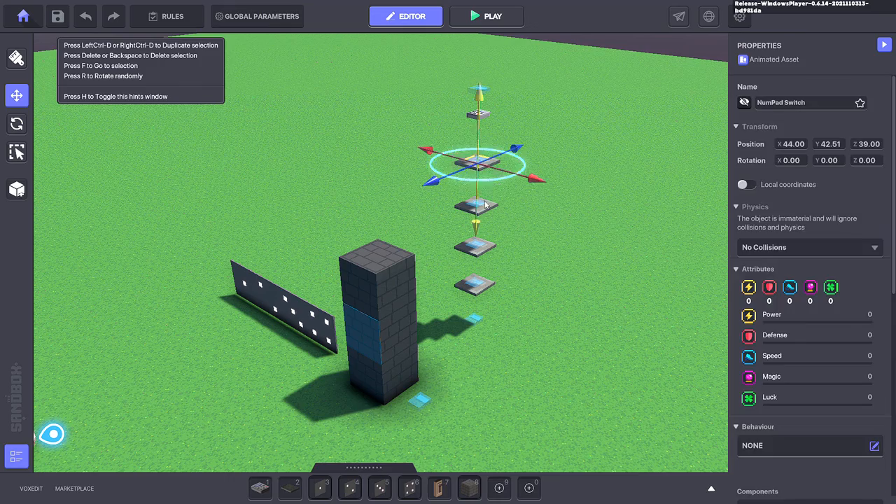
{"action": "scroll", "coordinate": [484, 209], "scroll_direction": "up", "scroll_amount": 2}
{"action": "scroll", "coordinate": [486, 210], "scroll_direction": "up", "scroll_amount": 3}
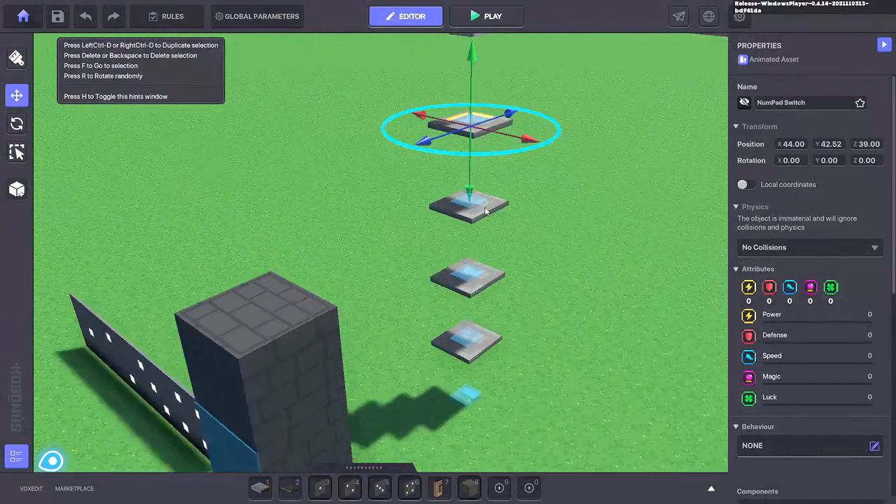
{"action": "left_click", "coordinate": [485, 213], "text": "shift"}
{"action": "left_click", "coordinate": [476, 302], "text": "shift"}
{"action": "left_click", "coordinate": [474, 371], "text": "shift"}
{"action": "scroll", "coordinate": [494, 341], "scroll_direction": "down", "scroll_amount": 3}
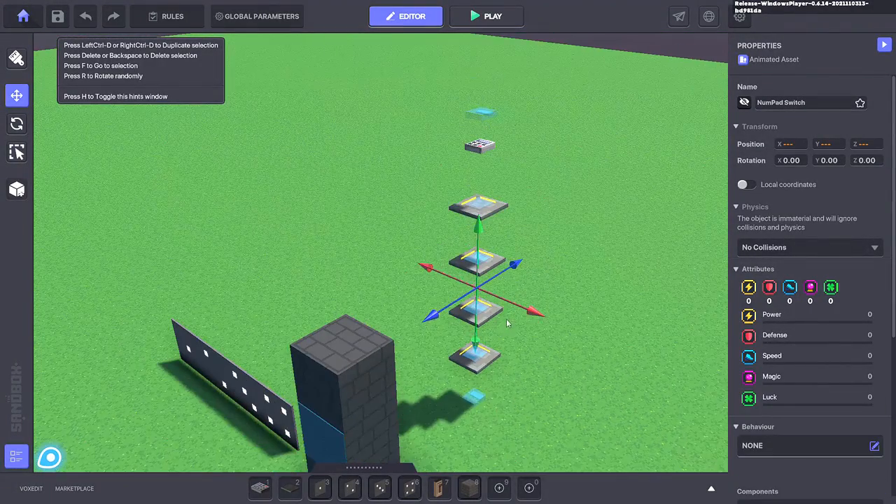
{"action": "key", "text": "ctrl+d"}
{"action": "left_click_drag", "start_coordinate": [516, 301], "coordinate": [530, 282]}
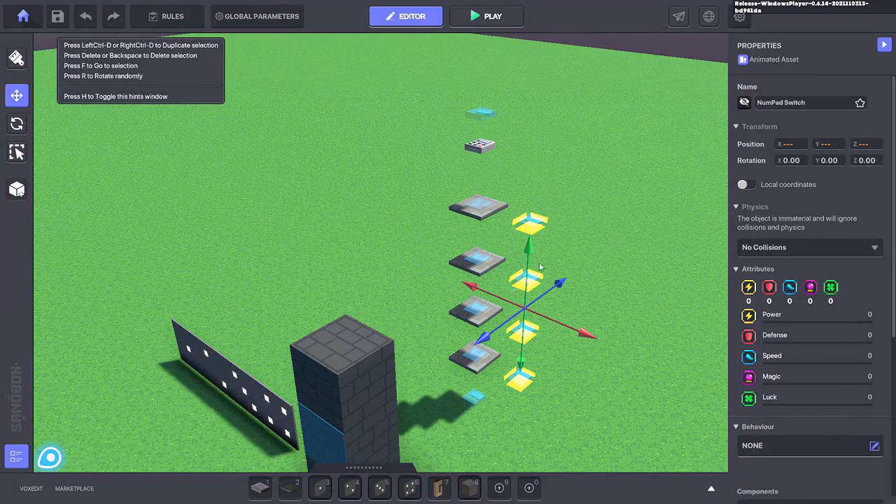
Step: Move the four copied markers in to the tile edges at X 43.50 and lower them by one tile level
{"action": "right_click_drag", "start_coordinate": [593, 385], "coordinate": [580, 292]}
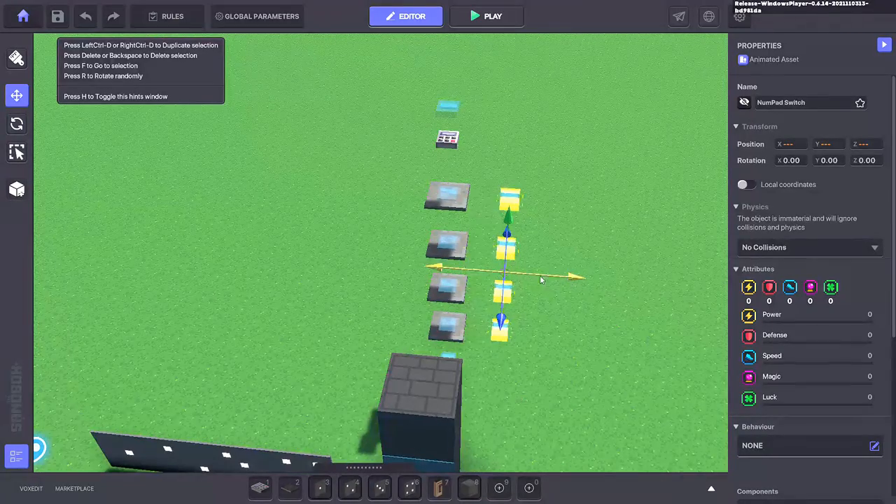
{"action": "left_click_drag", "start_coordinate": [540, 279], "coordinate": [511, 278]}
{"action": "right_click_drag", "start_coordinate": [551, 328], "coordinate": [482, 312]}
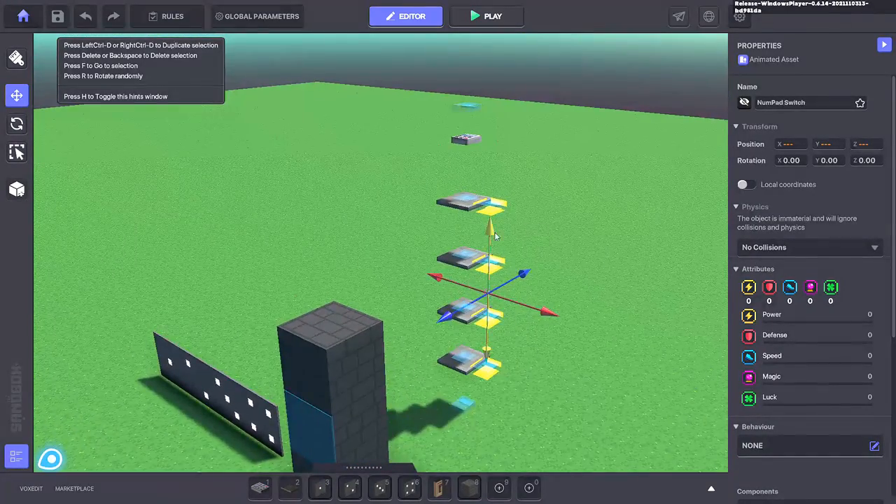
{"action": "left_click_drag", "start_coordinate": [492, 235], "coordinate": [493, 274]}
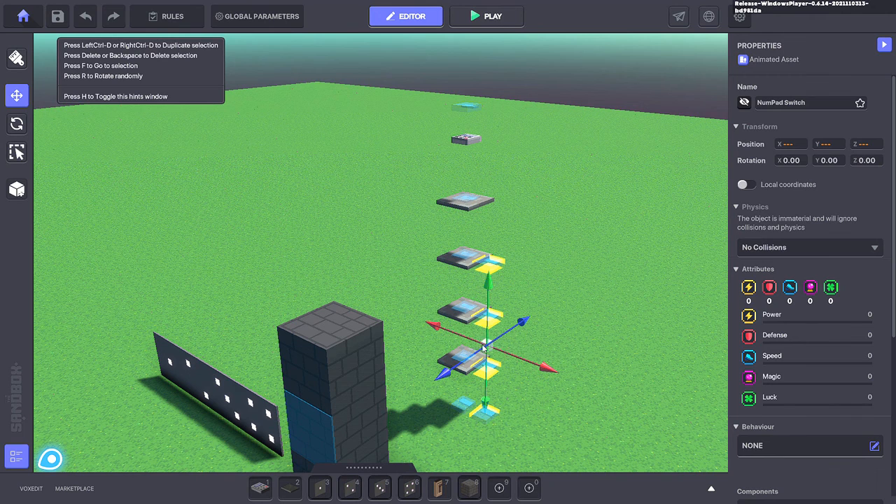
Step: Raise the lowest copied Speaker marker to the top tile's edge at X 43.50, Y 42.51, Z 39
{"action": "left_click", "coordinate": [524, 444]}
{"action": "left_click", "coordinate": [492, 416]}
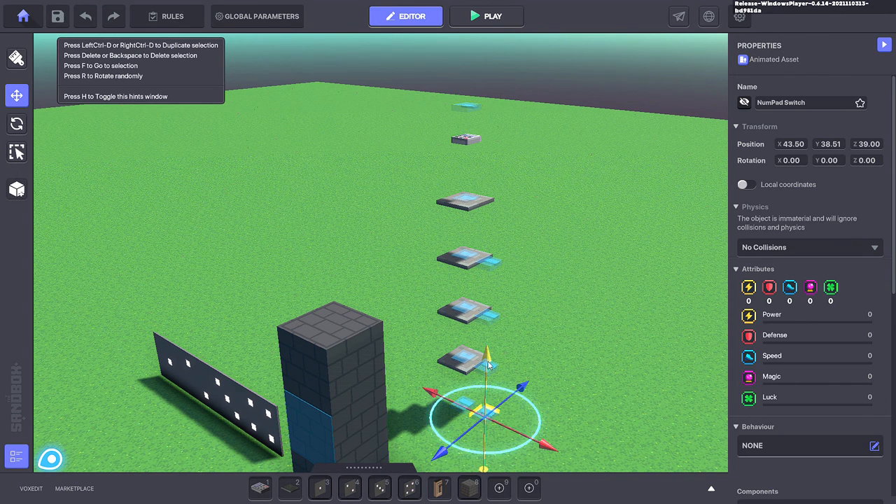
{"action": "left_click_drag", "start_coordinate": [493, 317], "coordinate": [505, 136]}
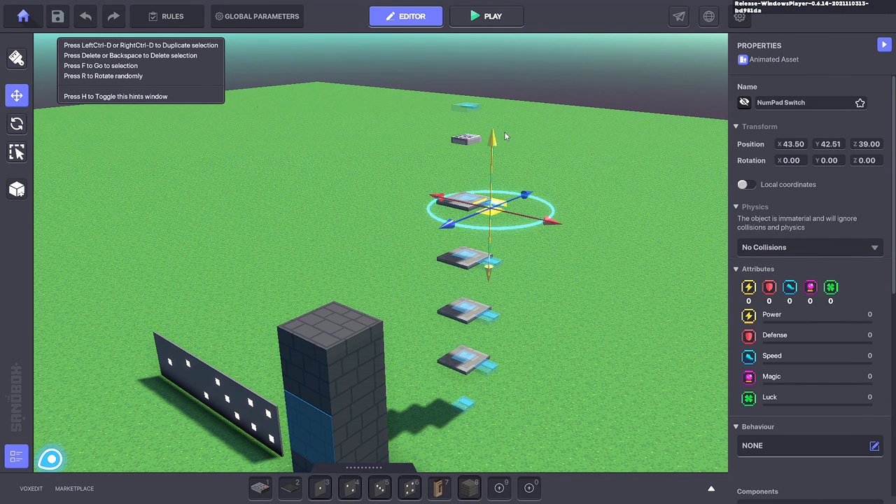
{"action": "left_click", "coordinate": [606, 215]}
{"action": "scroll", "coordinate": [270, 332], "scroll_direction": "down", "scroll_amount": 1}
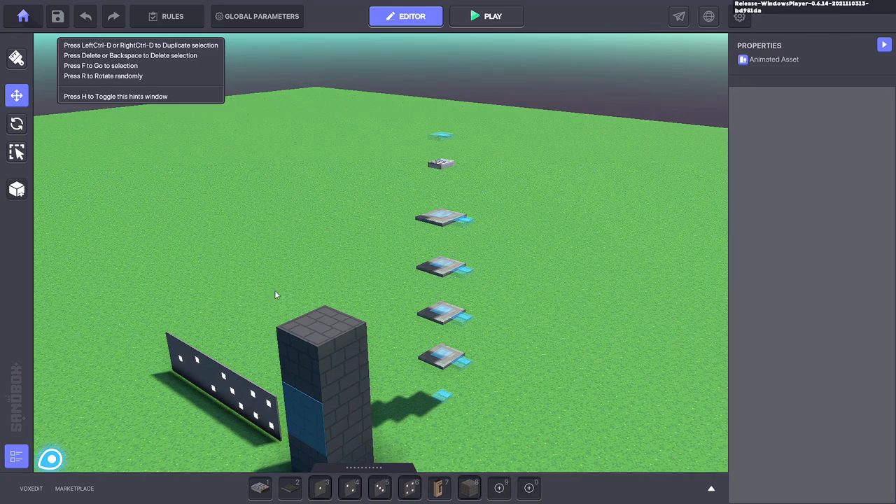
Step: Playtest the level, walk around the numbered panels to check their starting positions, and return to editing
{"action": "middle_click_drag", "start_coordinate": [275, 291], "coordinate": [302, 279]}
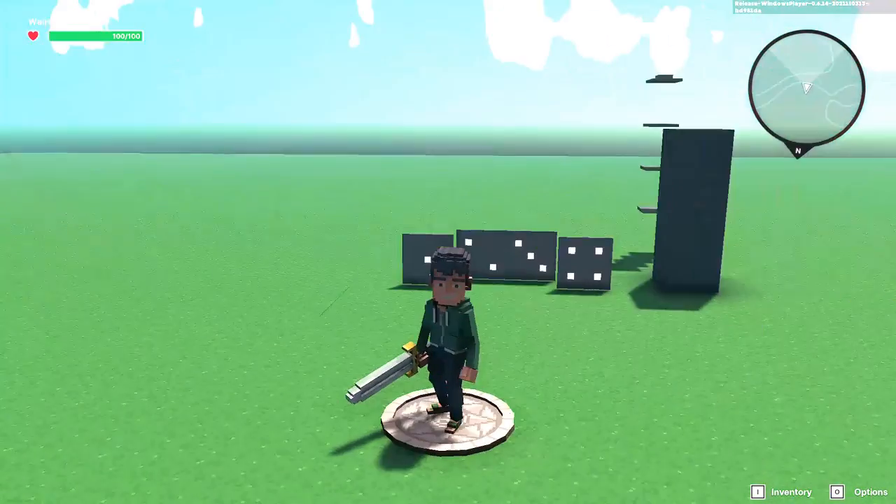
{"action": "key", "text": "a"}
{"action": "key", "text": "space"}
{"action": "key", "text": "w"}
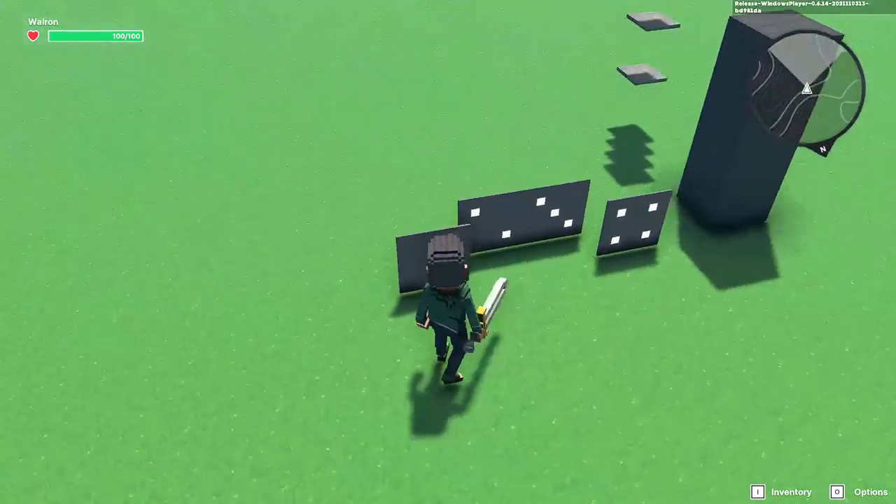
{"action": "key", "text": "w"}
{"action": "key", "text": "d"}
{"action": "key", "text": "a"}
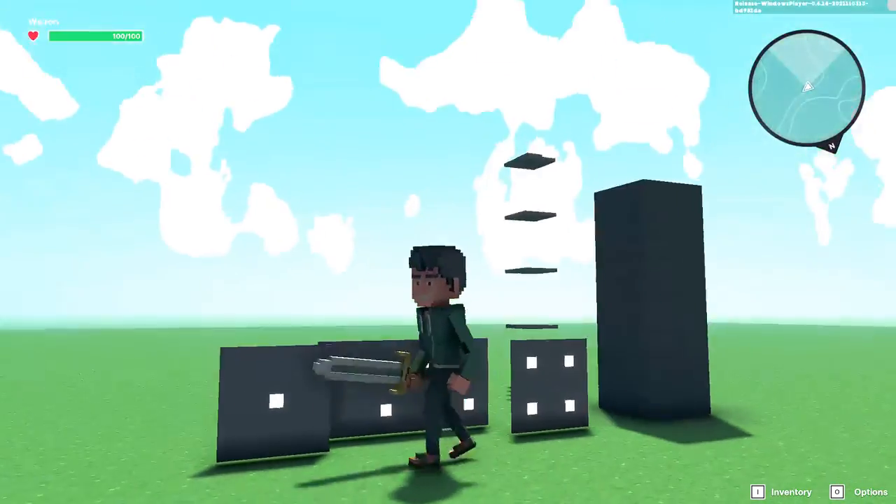
{"action": "key", "text": "s"}
{"action": "key", "text": "d"}
{"action": "key", "text": "s"}
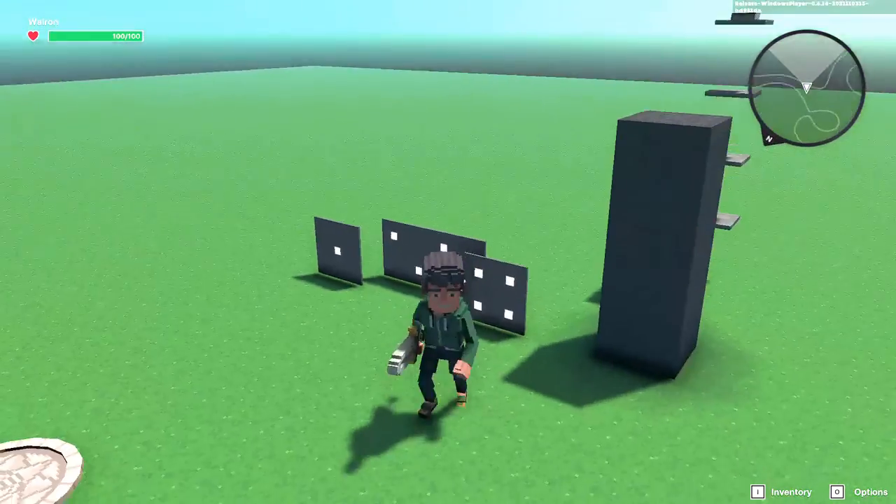
{"action": "key", "text": "w"}
{"action": "key", "text": "Escape"}
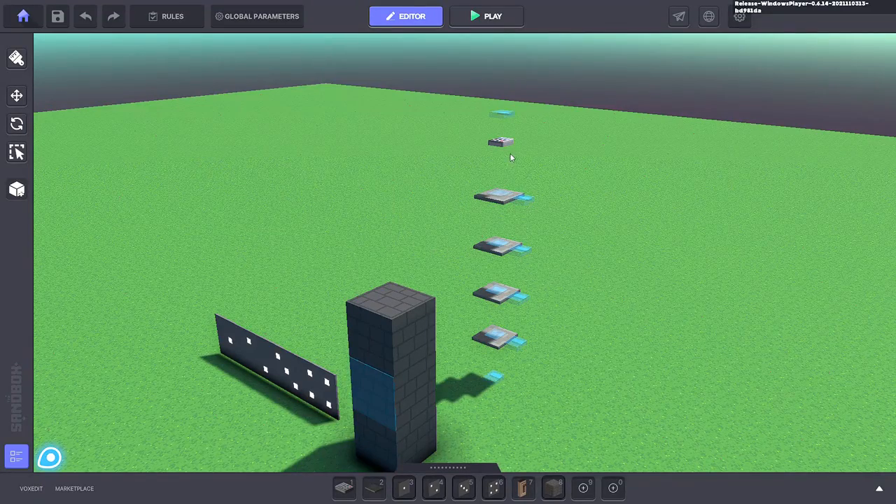
Step: Set the Starting State of the Door behaviour on L1 - Tile 4 to Closed
{"action": "left_click", "coordinate": [331, 392]}
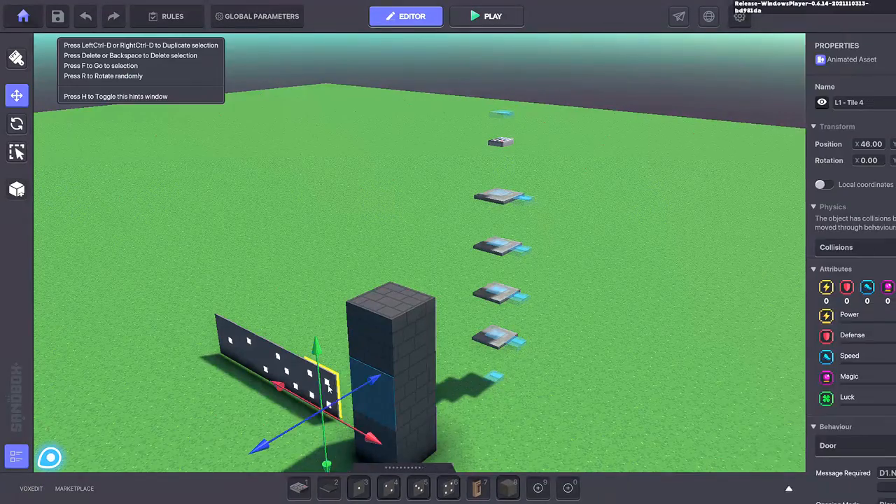
{"action": "scroll", "coordinate": [817, 350], "scroll_direction": "down", "scroll_amount": 3}
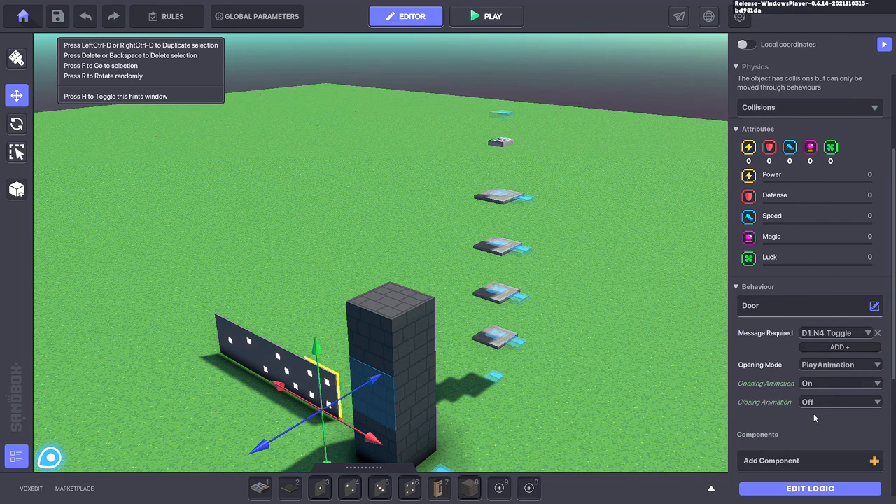
{"action": "scroll", "coordinate": [814, 418], "scroll_direction": "down", "scroll_amount": 2}
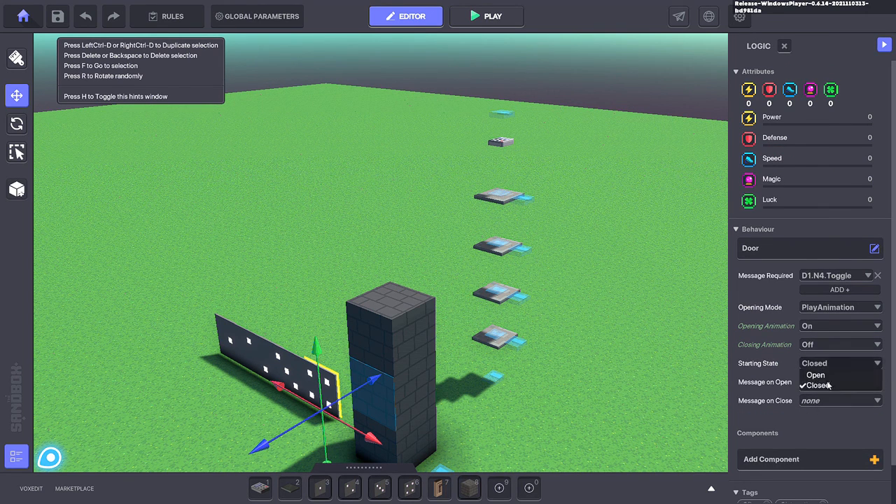
{"action": "left_click", "coordinate": [605, 212]}
Step: Playtest the level, toggle at the pillar through a full cycle of all four panels, and return to editing
{"action": "key", "text": "ctrl+p"}
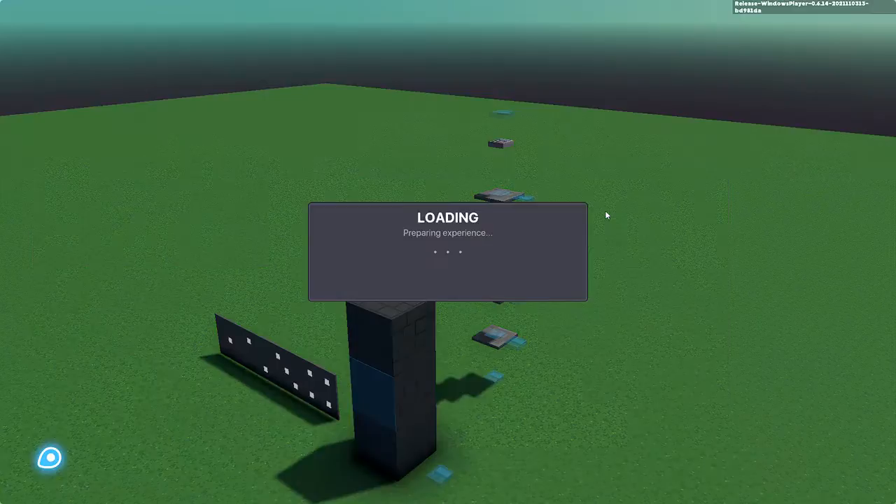
{"action": "key", "text": "w"}
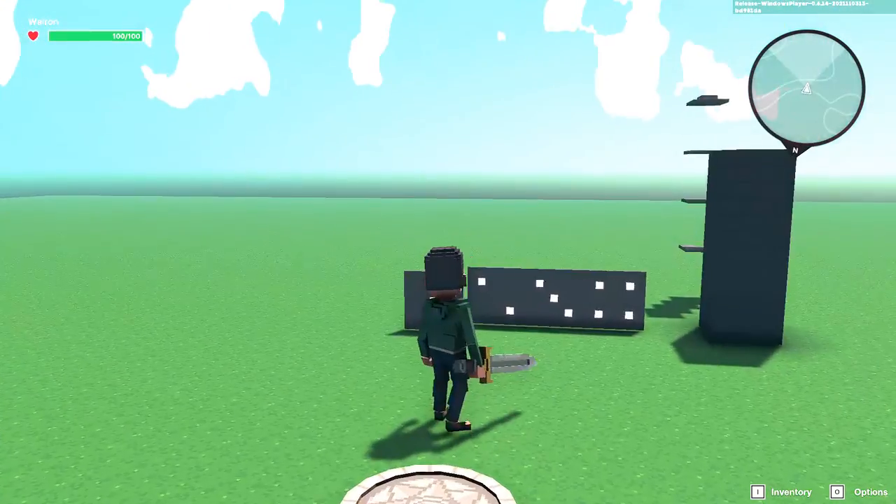
{"action": "key", "text": "space"}
{"action": "key", "text": "w"}
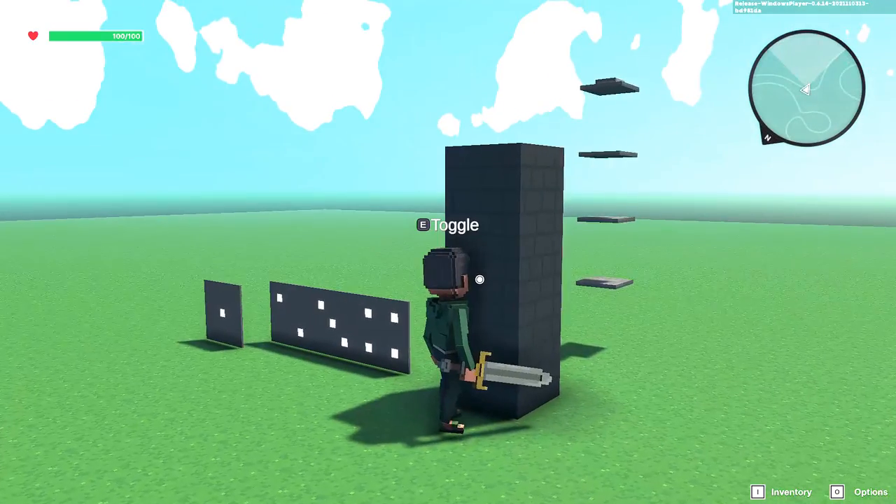
{"action": "key", "text": "e"}
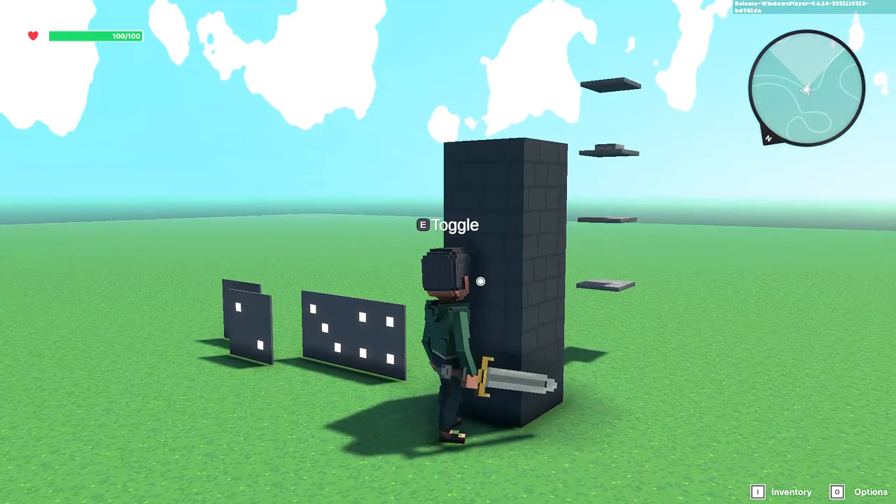
{"action": "key", "text": "e"}
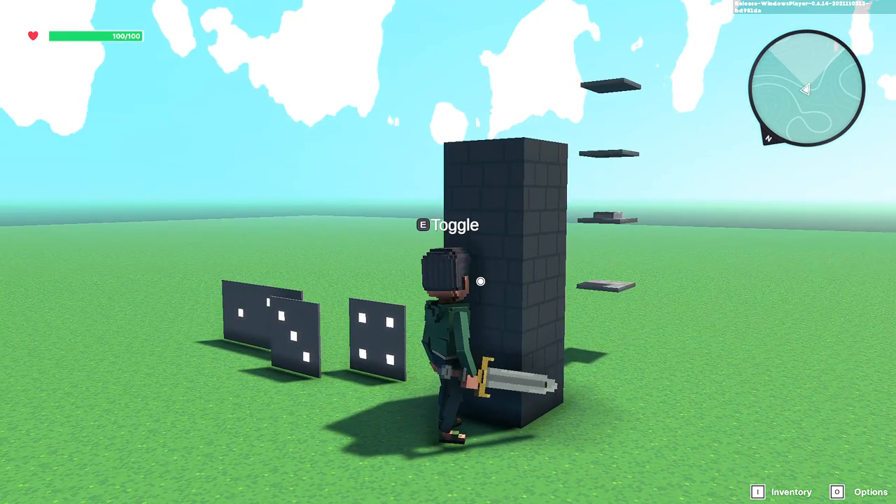
{"action": "key", "text": "e"}
{"action": "key", "text": "e"}
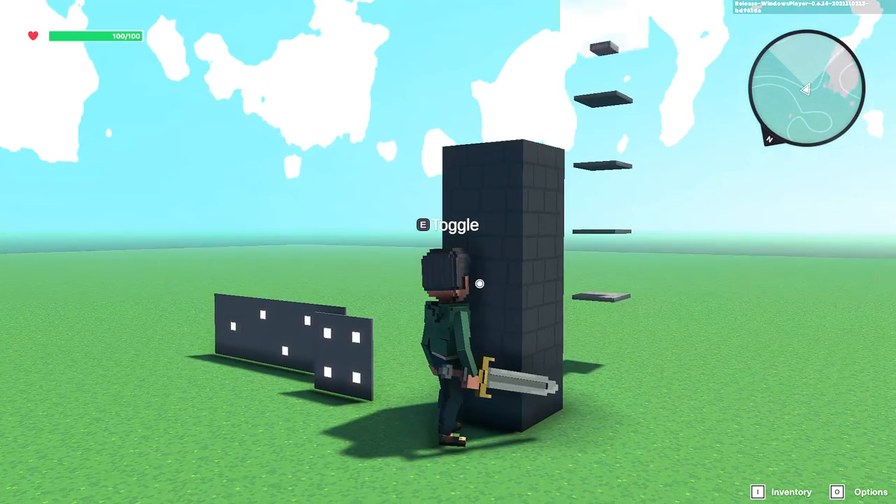
{"action": "key", "text": "Escape"}
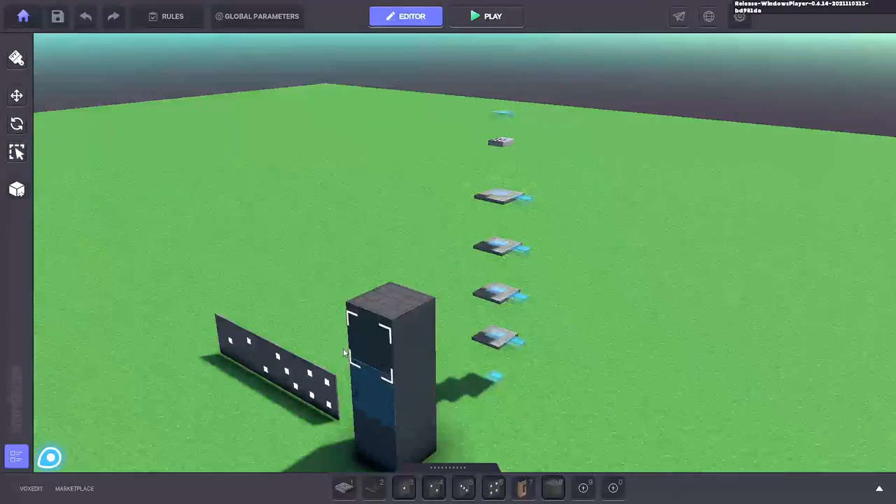
Step: Raise L1 - Tile 1 and slide it along X onto the front of the pillar's middle block
{"action": "right_click_drag", "start_coordinate": [346, 353], "coordinate": [315, 322]}
{"action": "scroll", "coordinate": [328, 315], "scroll_direction": "down", "scroll_amount": 1}
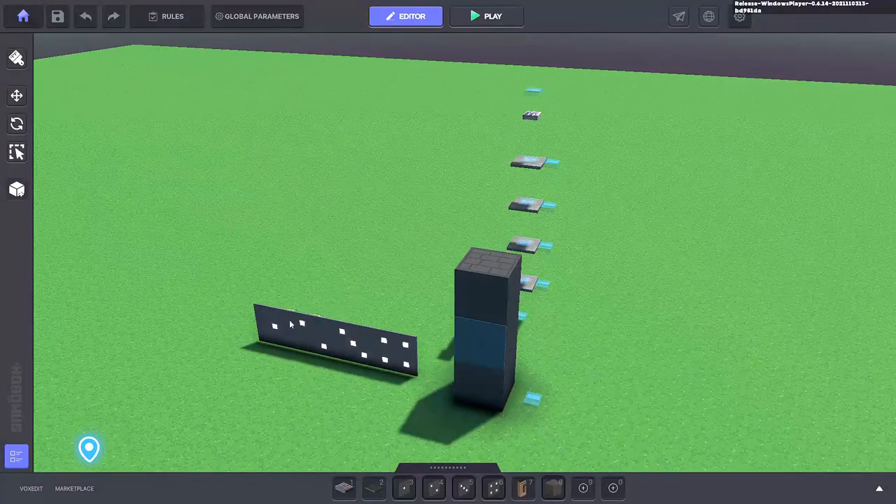
{"action": "left_click", "coordinate": [363, 345]}
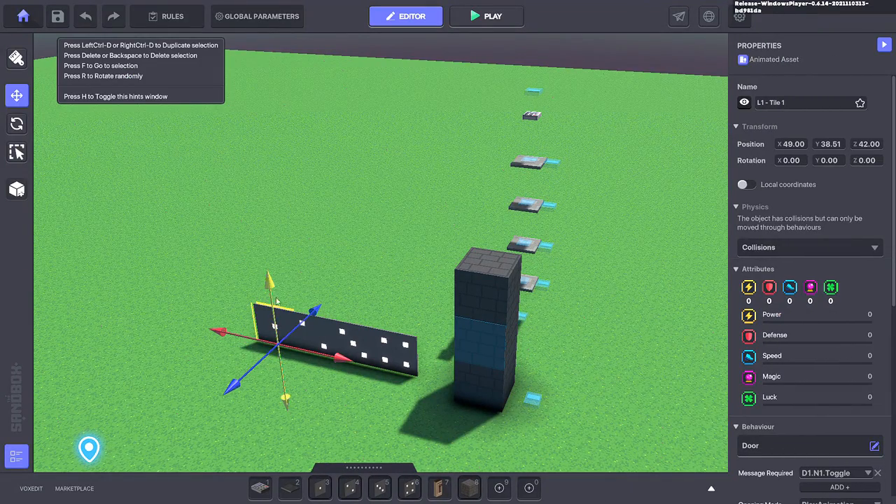
{"action": "left_click_drag", "start_coordinate": [269, 284], "coordinate": [262, 241]}
{"action": "left_click_drag", "start_coordinate": [224, 324], "coordinate": [330, 357], "text": "alt"}
{"action": "left_click", "coordinate": [497, 399]}
{"action": "left_click_drag", "start_coordinate": [460, 432], "coordinate": [532, 339]}
{"action": "left_click", "coordinate": [497, 362]}
{"action": "left_click", "coordinate": [503, 392]}
{"action": "left_click_drag", "start_coordinate": [467, 442], "coordinate": [578, 299]}
Step: Raise L1 - Tile 2 and L1 - Tile 3 and slide them along X onto the same spot on the pillar
{"action": "left_click", "coordinate": [526, 384]}
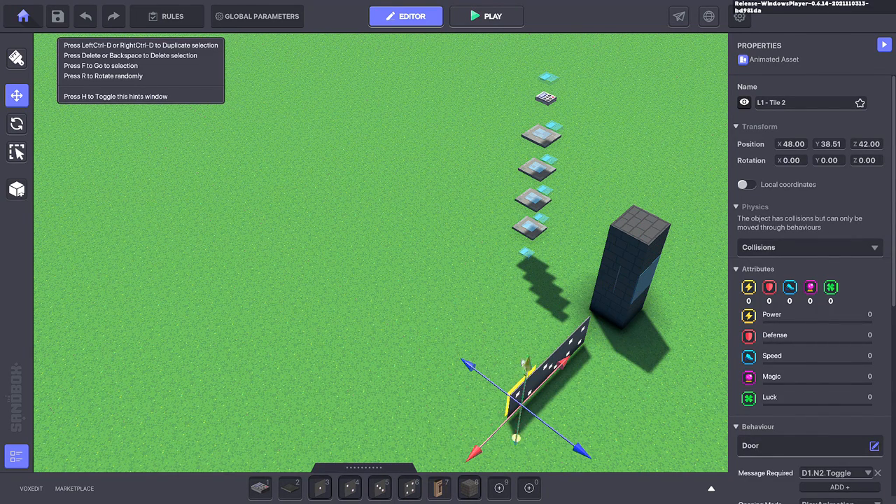
{"action": "left_click_drag", "start_coordinate": [525, 362], "coordinate": [557, 322]}
{"action": "left_click", "coordinate": [560, 362]}
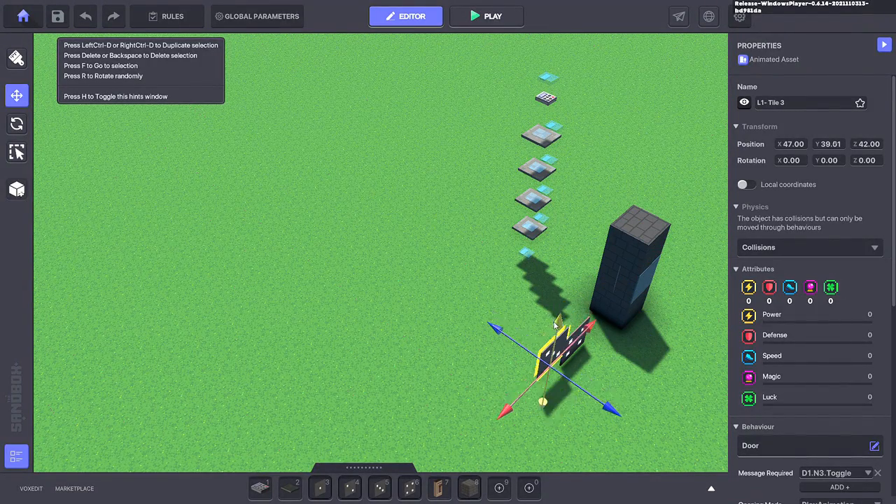
{"action": "right_click_drag", "start_coordinate": [525, 384], "coordinate": [537, 294]}
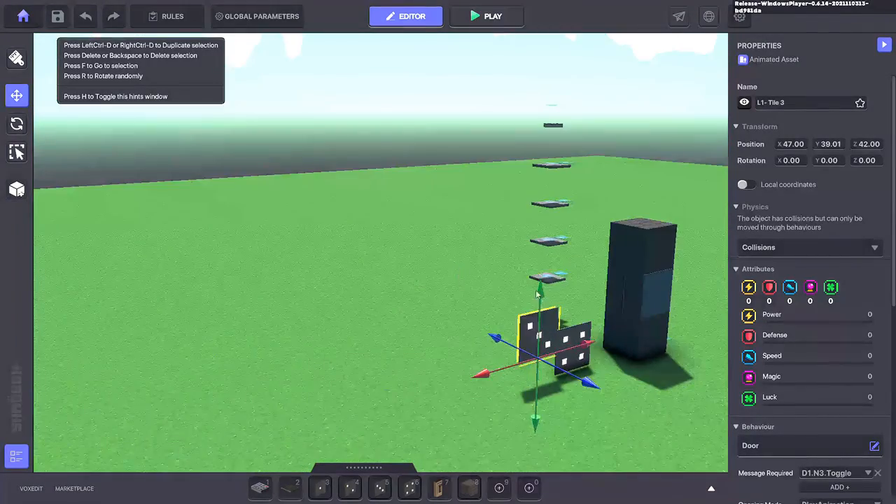
{"action": "left_click_drag", "start_coordinate": [539, 282], "coordinate": [536, 268]}
{"action": "left_click_drag", "start_coordinate": [491, 345], "coordinate": [590, 322]}
Step: Move L1 - Tile 4 onto the pillar's front at X 44.00, Y 39.51, Z 42.00
{"action": "left_click", "coordinate": [569, 352]}
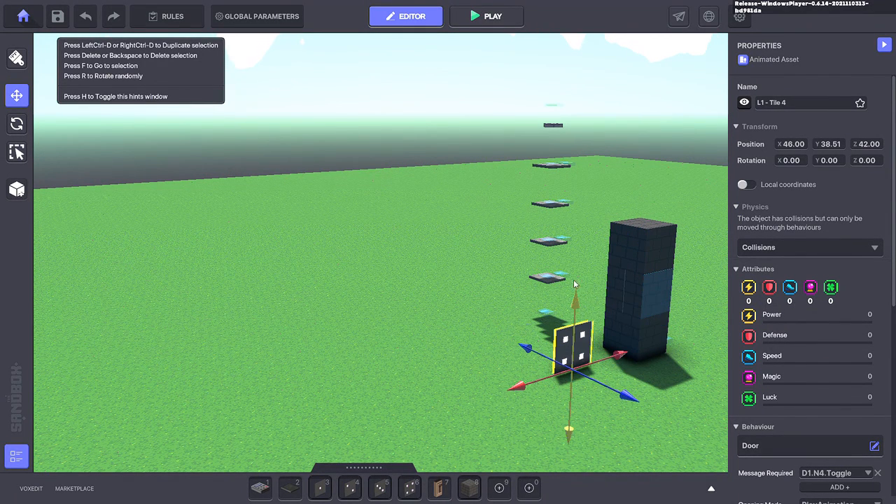
{"action": "left_click_drag", "start_coordinate": [574, 283], "coordinate": [574, 258]}
{"action": "left_click_drag", "start_coordinate": [531, 336], "coordinate": [583, 323]}
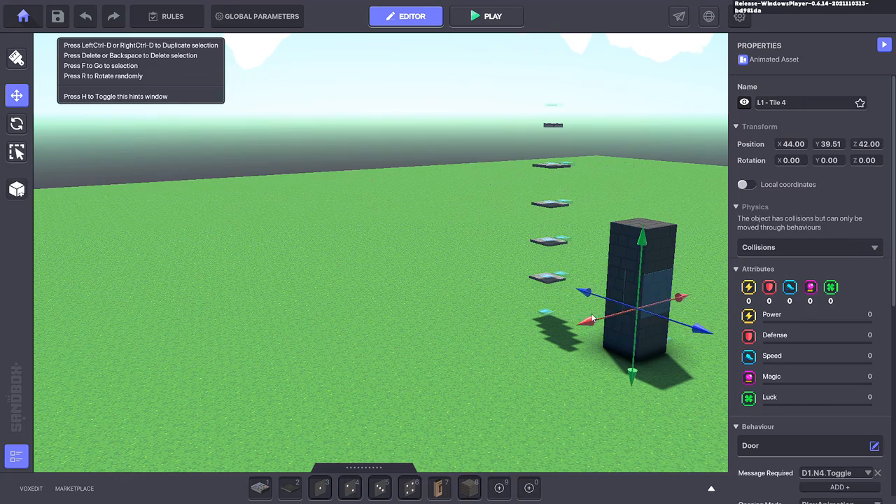
{"action": "left_click", "coordinate": [507, 376]}
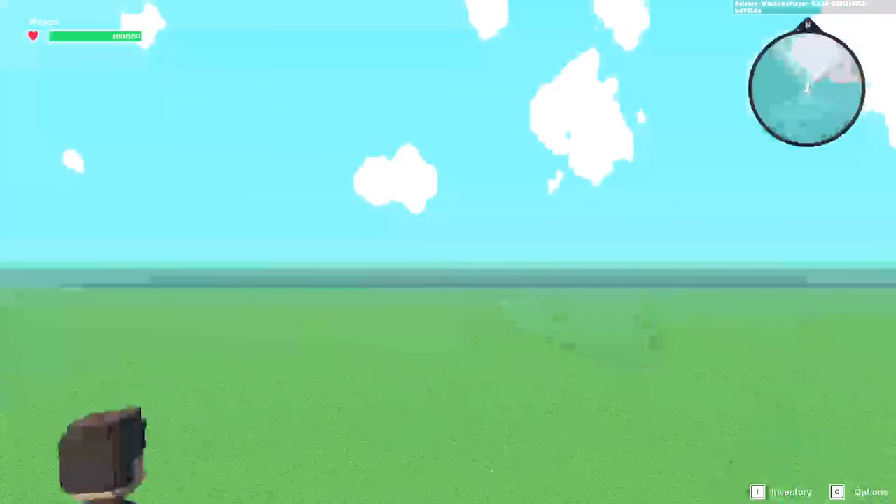
Step: Playtest the level, walk up to the pillar and toggle repeatedly to cycle the stacked number panels
{"action": "key", "text": "w"}
{"action": "key", "text": "d"}
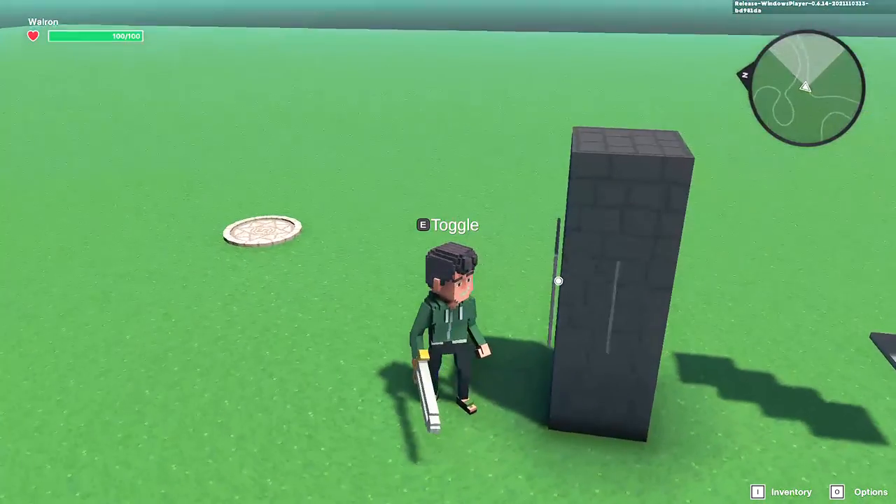
{"action": "key", "text": "d"}
{"action": "key", "text": "w"}
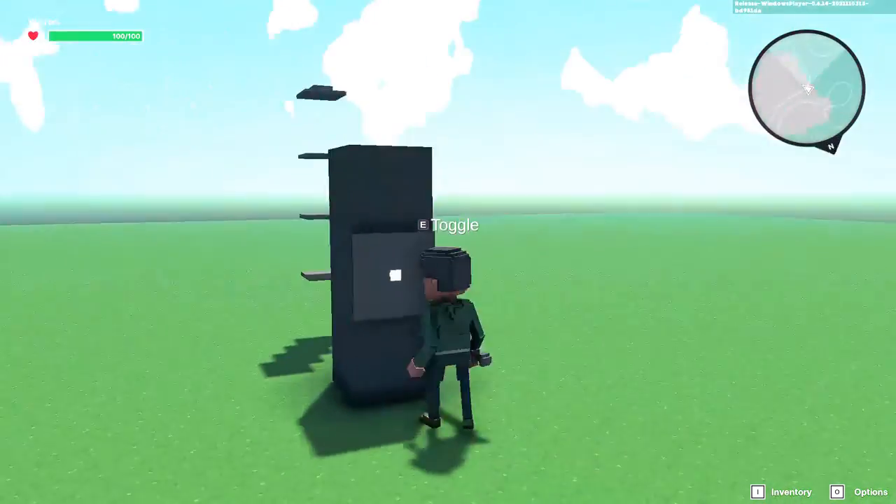
{"action": "key", "text": "s"}
{"action": "key", "text": "w"}
{"action": "key", "text": "w"}
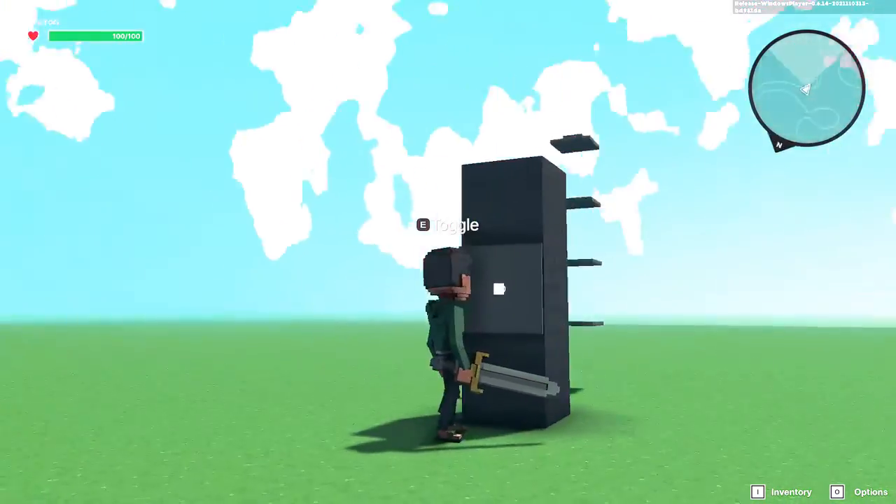
{"action": "key", "text": "e"}
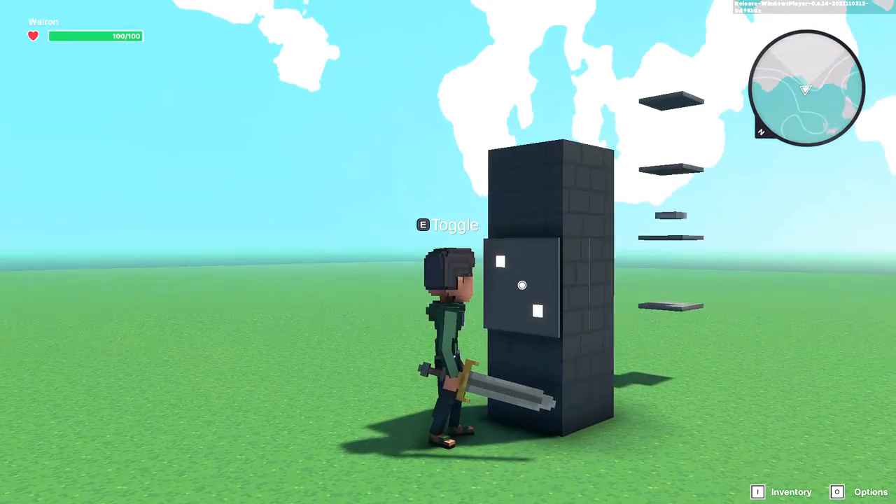
{"action": "key", "text": "e"}
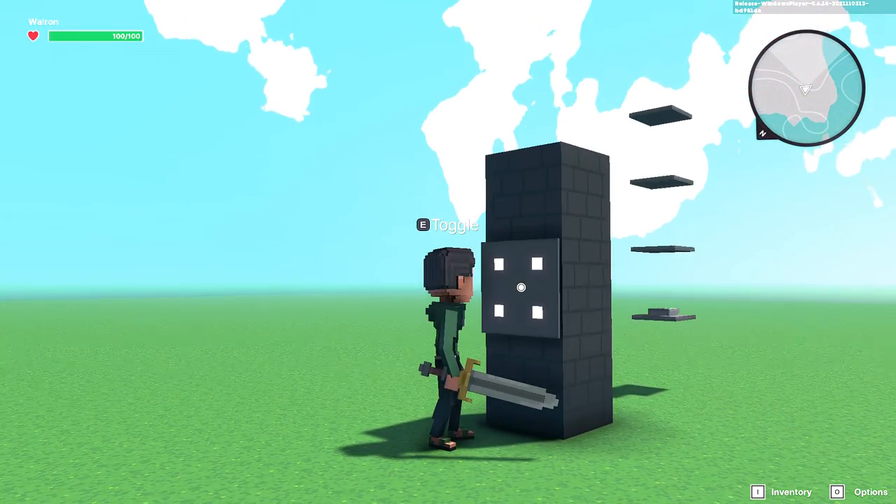
{"action": "key", "text": "e"}
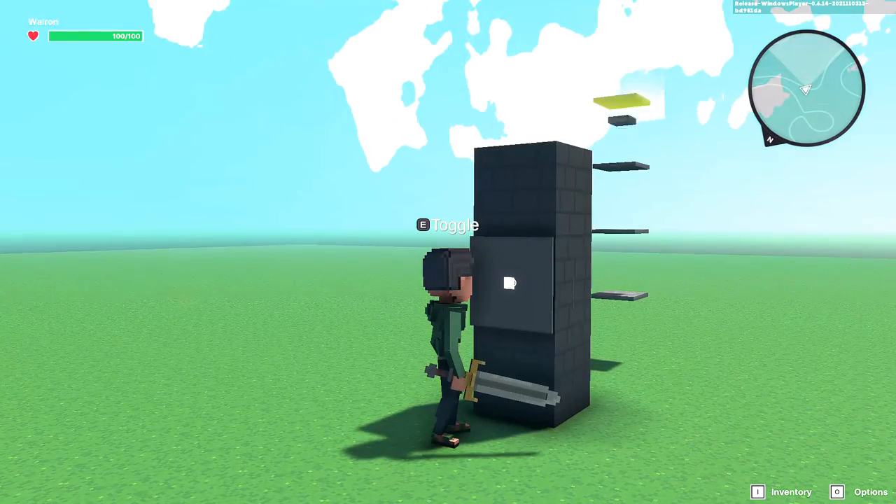
{"action": "key", "text": "e"}
{"action": "key", "text": "e"}
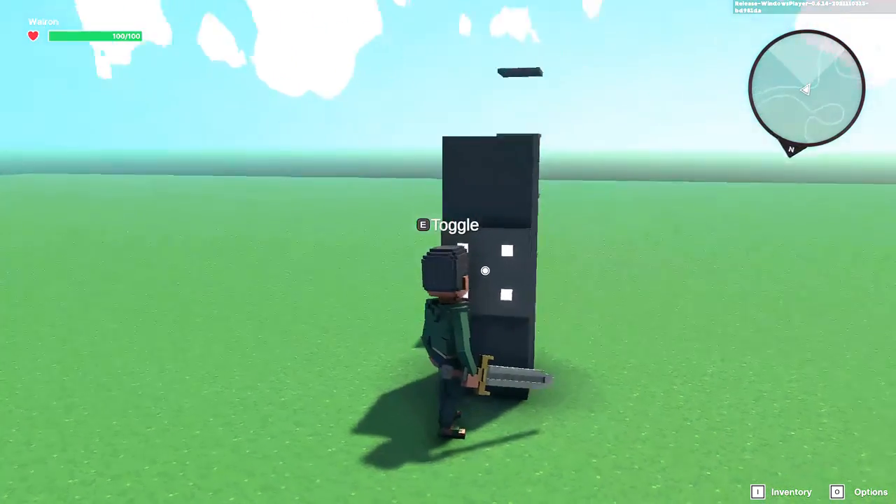
{"action": "key", "text": "e"}
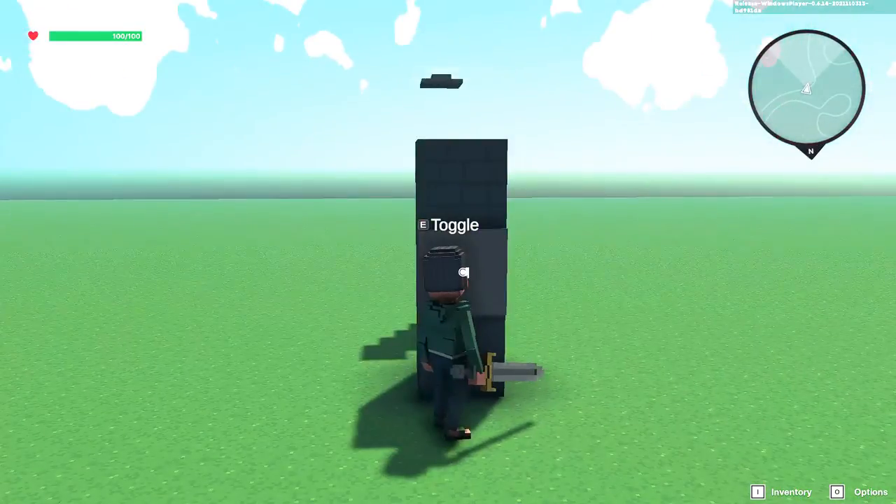
Step: Walk around the pillar to inspect the number panel and the dropping switch from several sides, and end the playtest
{"action": "key", "text": "s"}
{"action": "key", "text": "d"}
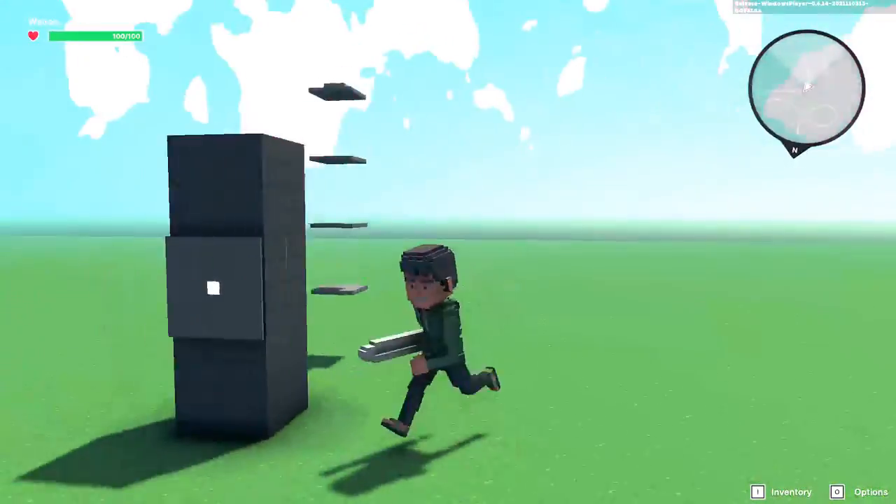
{"action": "key", "text": "w"}
{"action": "key", "text": "s"}
{"action": "key", "text": "w"}
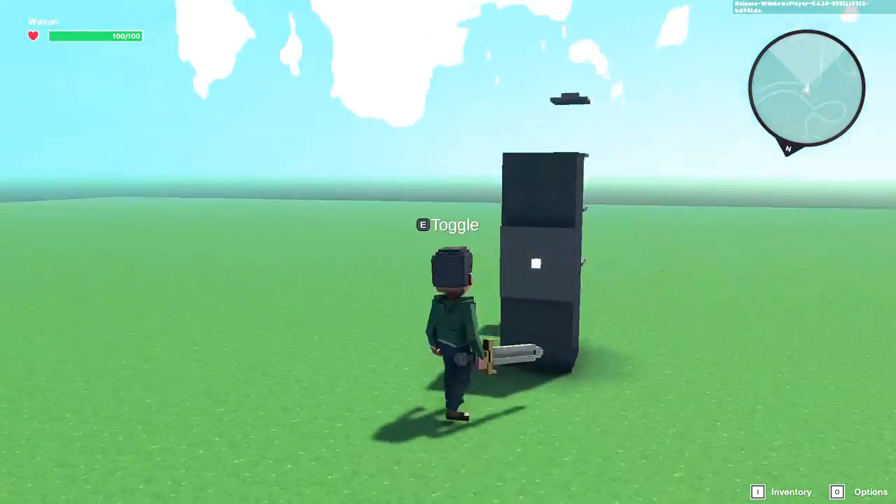
{"action": "key", "text": "s"}
{"action": "key", "text": "Escape"}
{"action": "right_click_drag", "start_coordinate": [500, 259], "coordinate": [356, 300]}
{"action": "scroll", "coordinate": [352, 296], "scroll_direction": "down", "scroll_amount": 2}
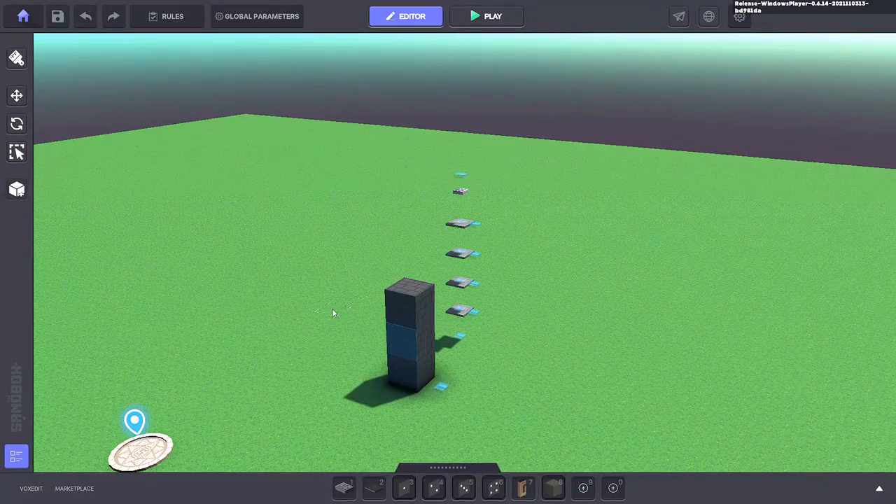
{"action": "key", "text": "q"}
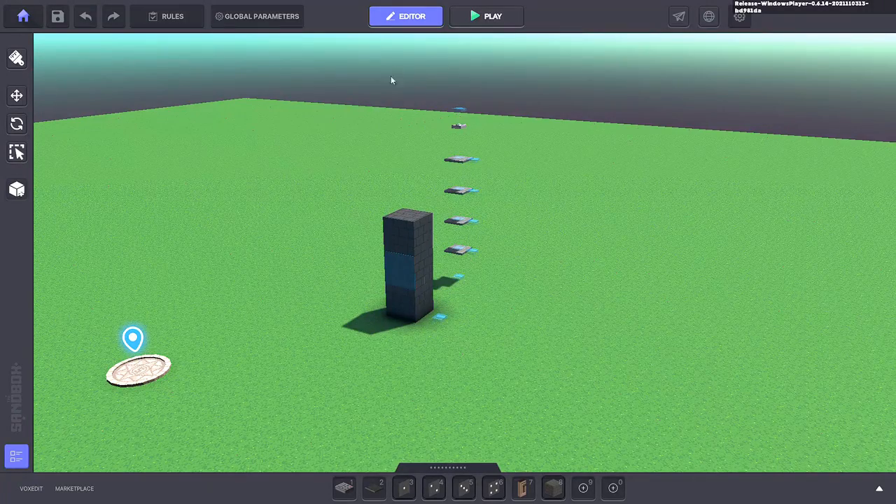